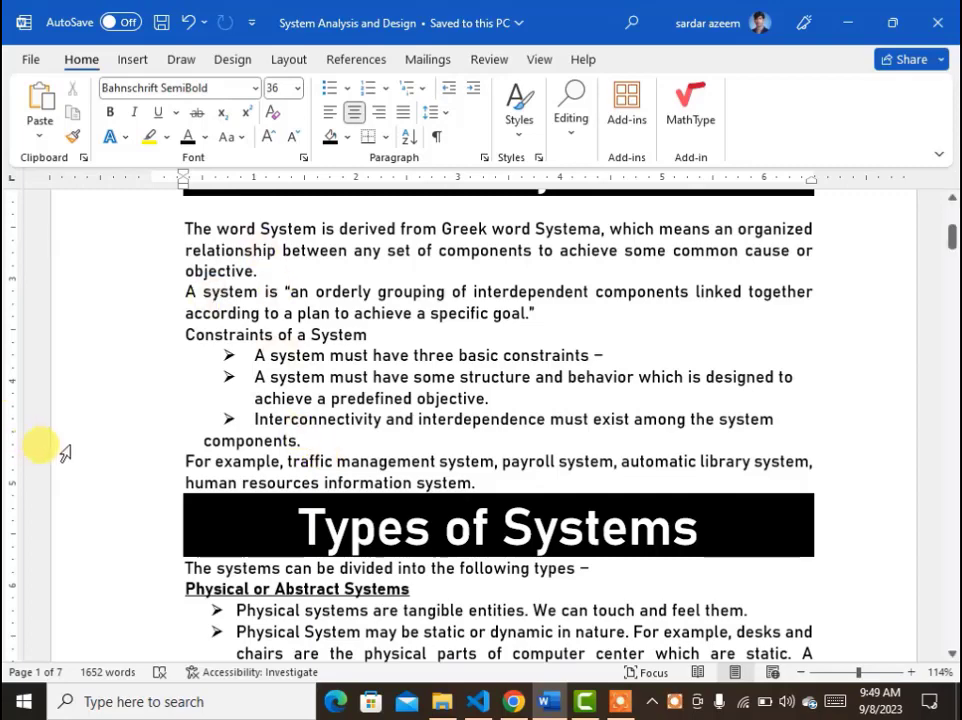
pyautogui.scroll(-5, 273, 399)
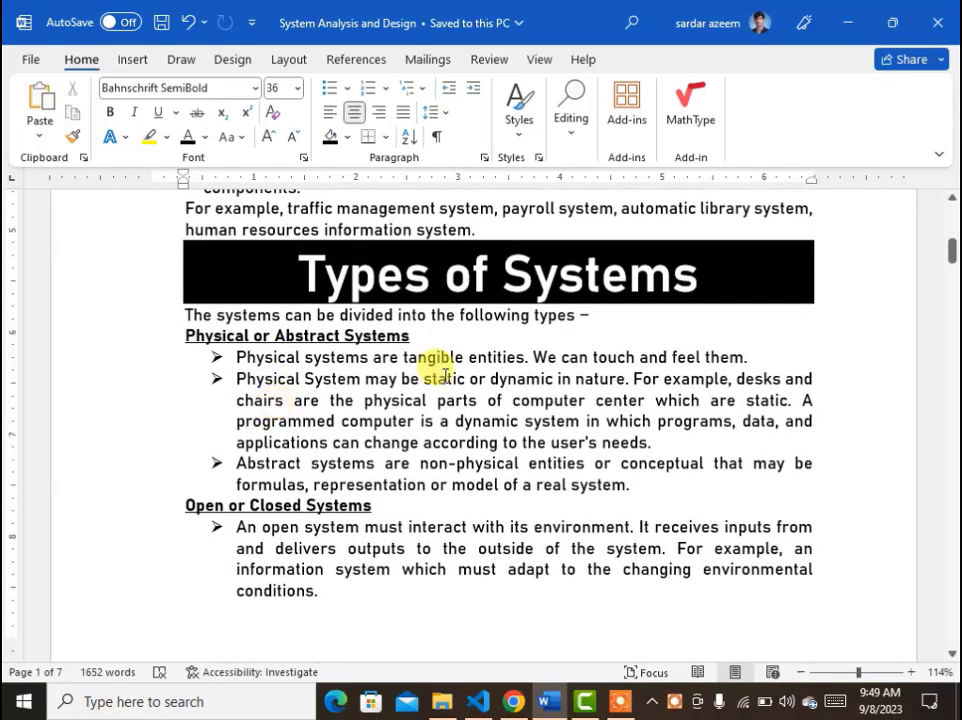
pyautogui.scroll(5, 436, 363)
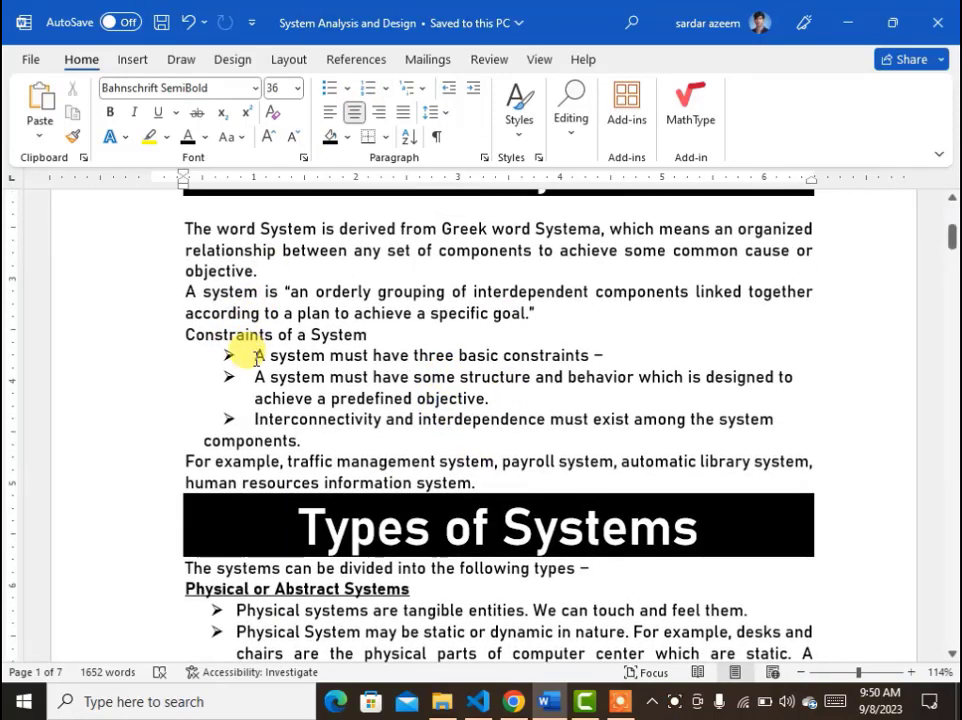
pyautogui.moveTo(256, 352); pyautogui.dragTo(797, 427)
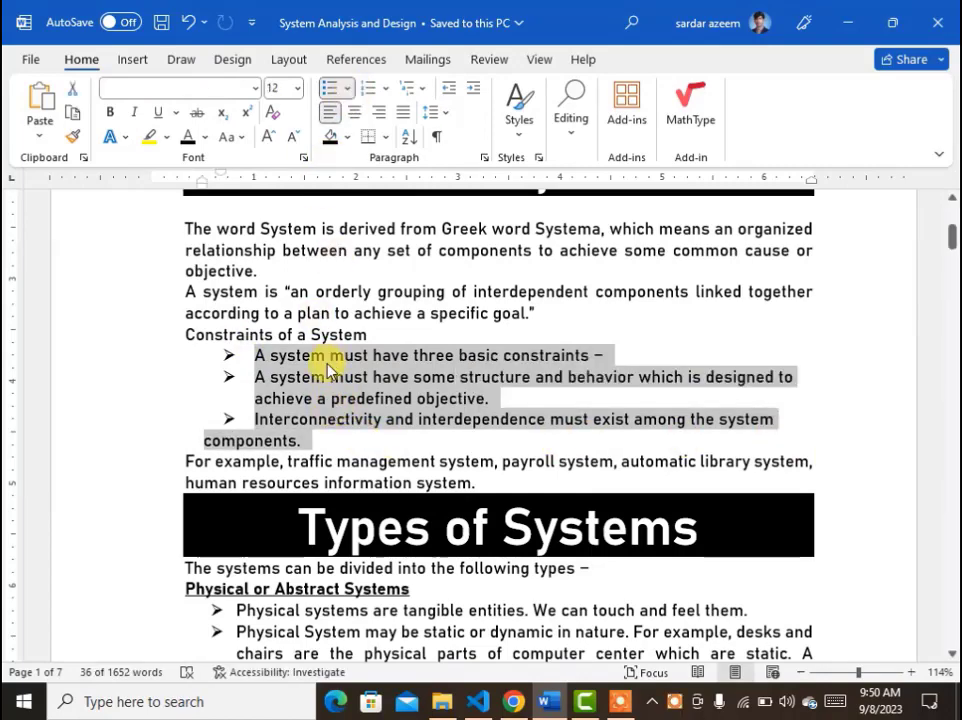
pyautogui.click(256, 442)
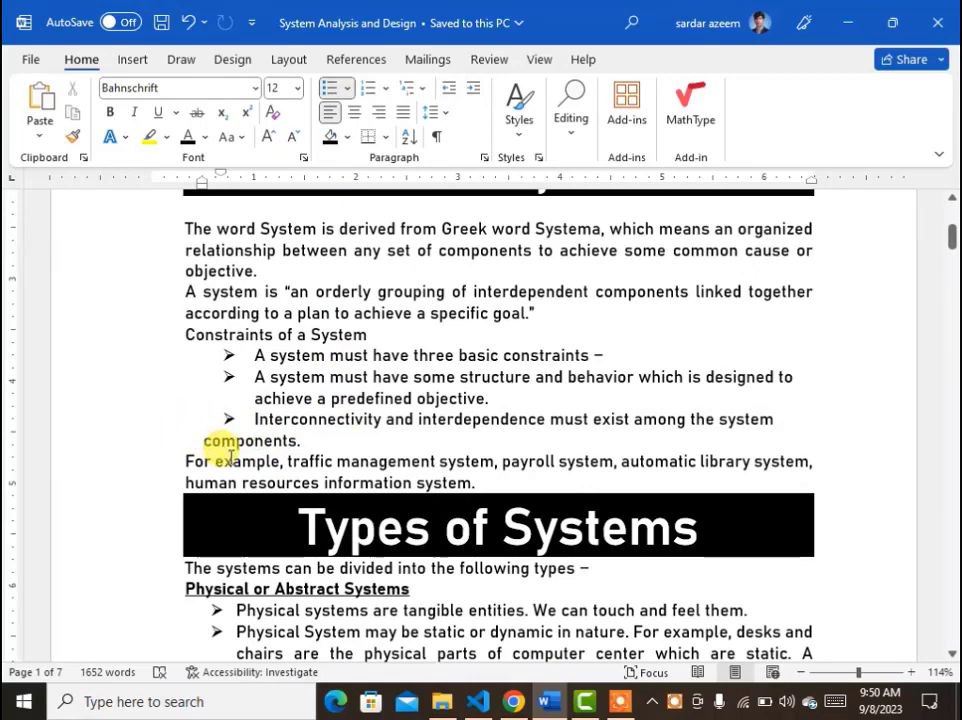
# Undo the last two changes and save the document.
pyautogui.hotkey('ctrl', 'z')
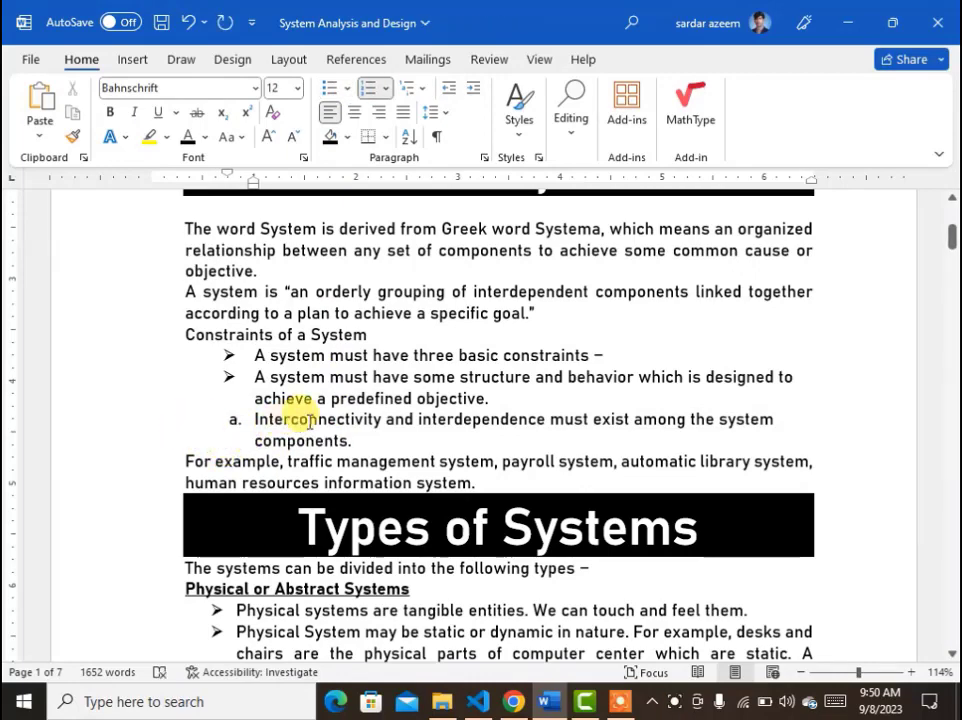
pyautogui.hotkey('ctrl', 'z')
pyautogui.hotkey('ctrl', 's')
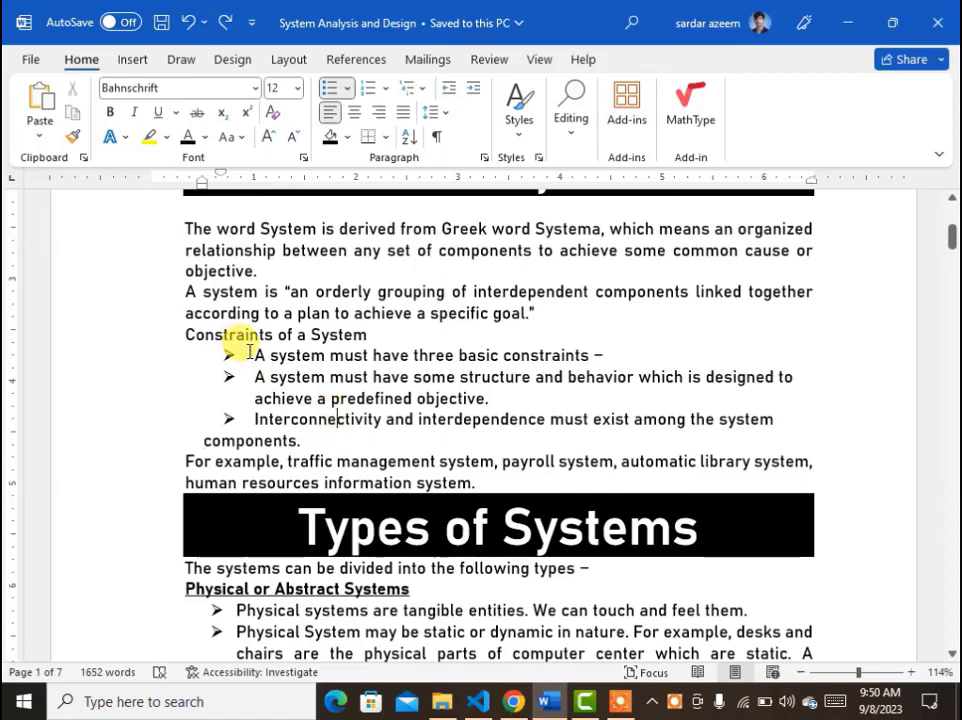
# Remove the bullets from the three items under 'Constraints of a System'.
pyautogui.moveTo(245, 350); pyautogui.dragTo(784, 419)
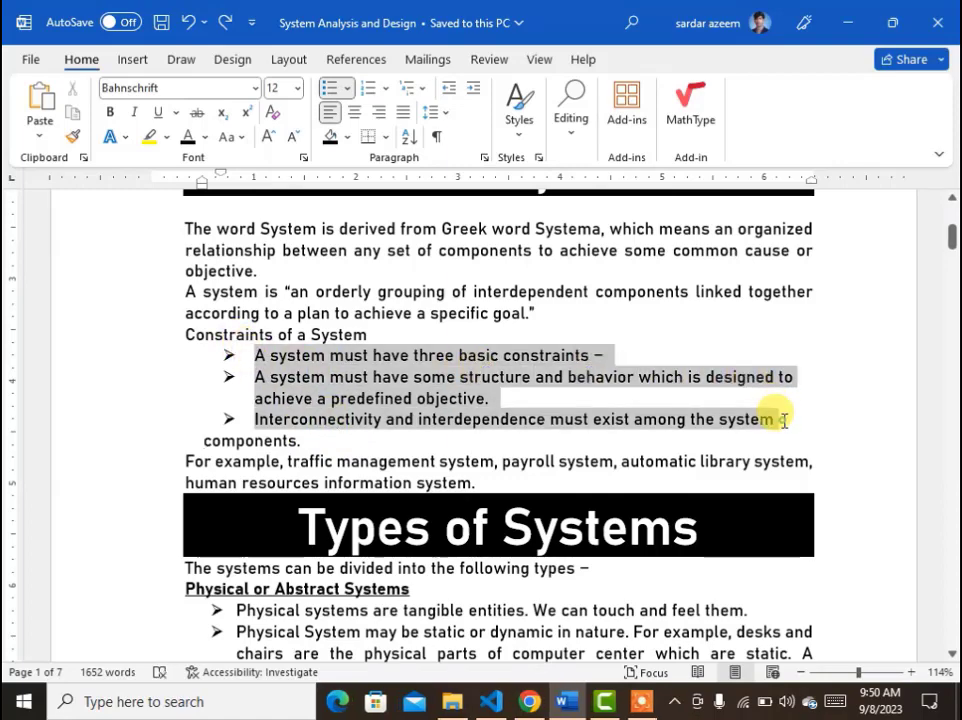
pyautogui.click(784, 420)
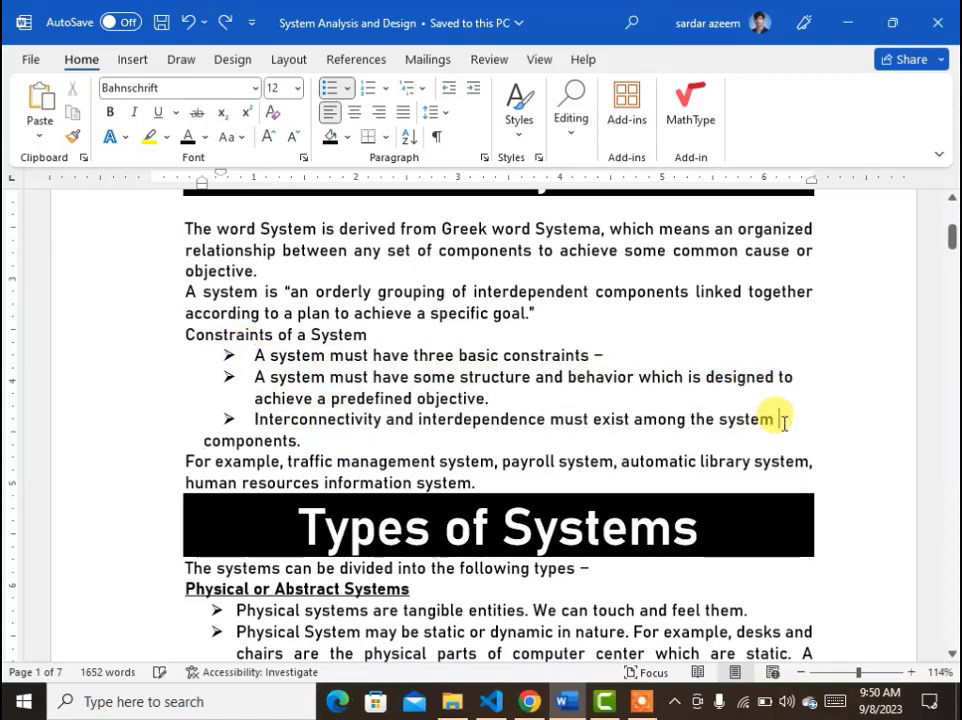
pyautogui.click(349, 88)
pyautogui.click(343, 150)
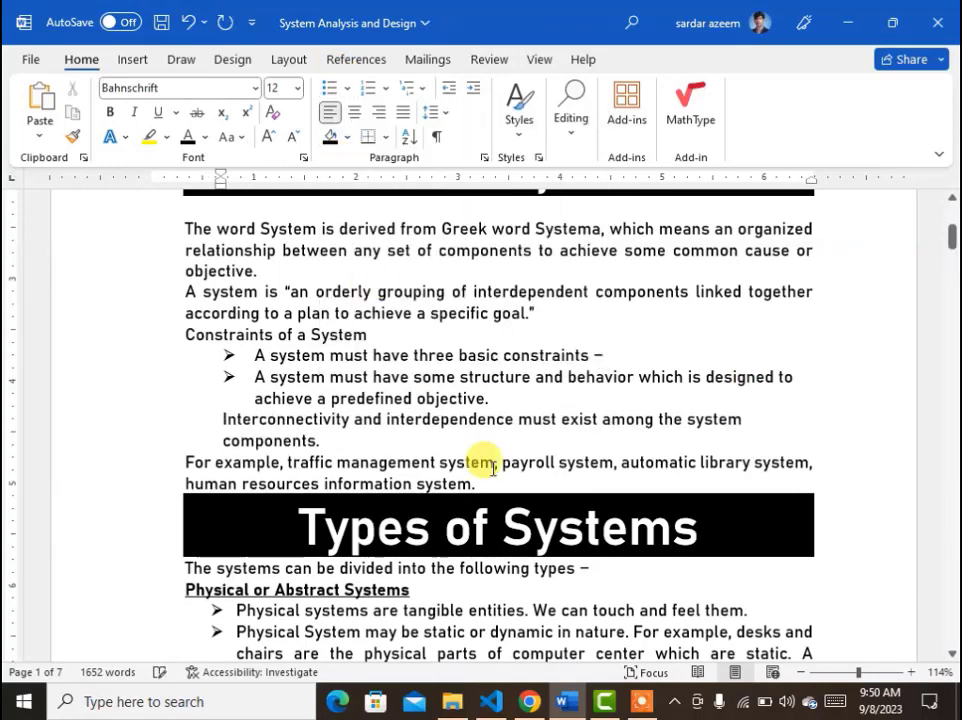
pyautogui.moveTo(486, 398); pyautogui.dragTo(232, 354)
pyautogui.click(345, 90)
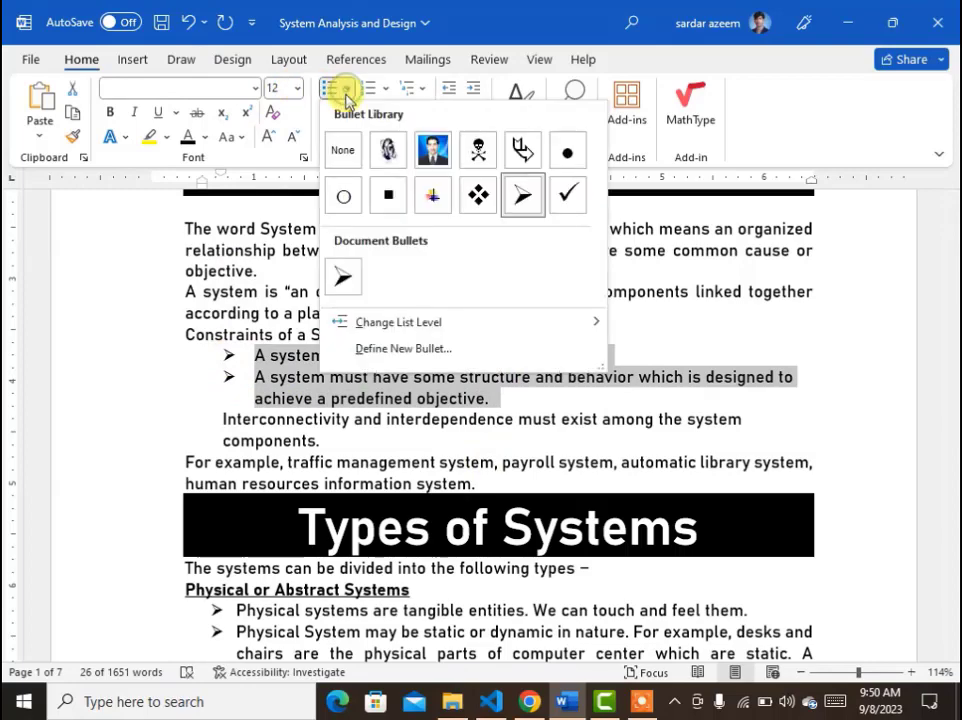
pyautogui.click(343, 152)
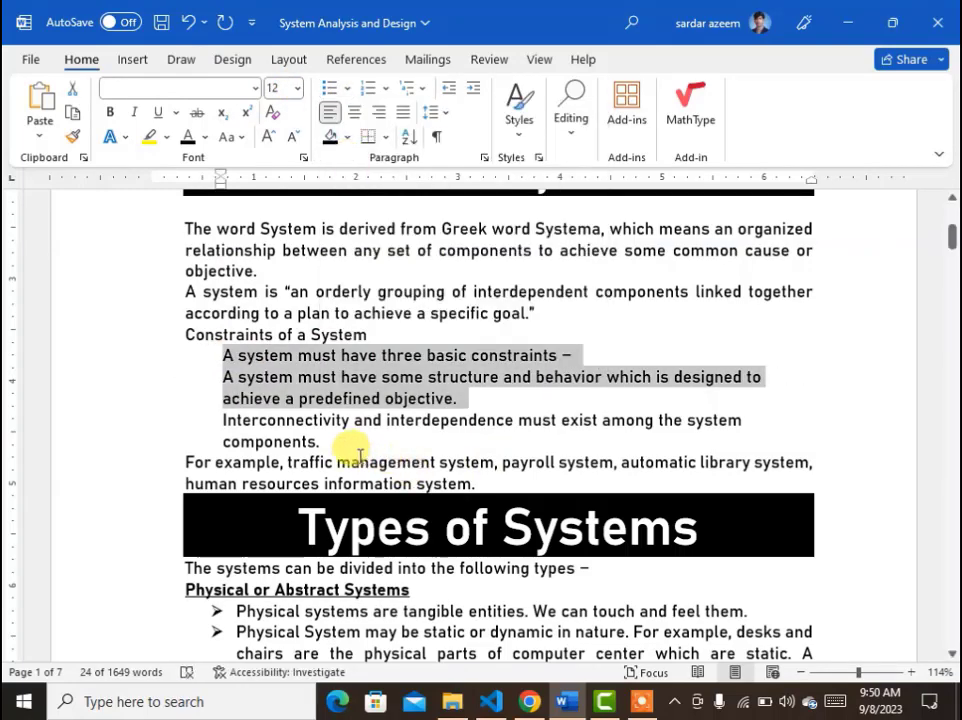
# Copy the three constraint items and paste a duplicate of them on new lines below the list.
pyautogui.moveTo(330, 438); pyautogui.dragTo(228, 358)
pyautogui.hotkey('ctrl', 'c')
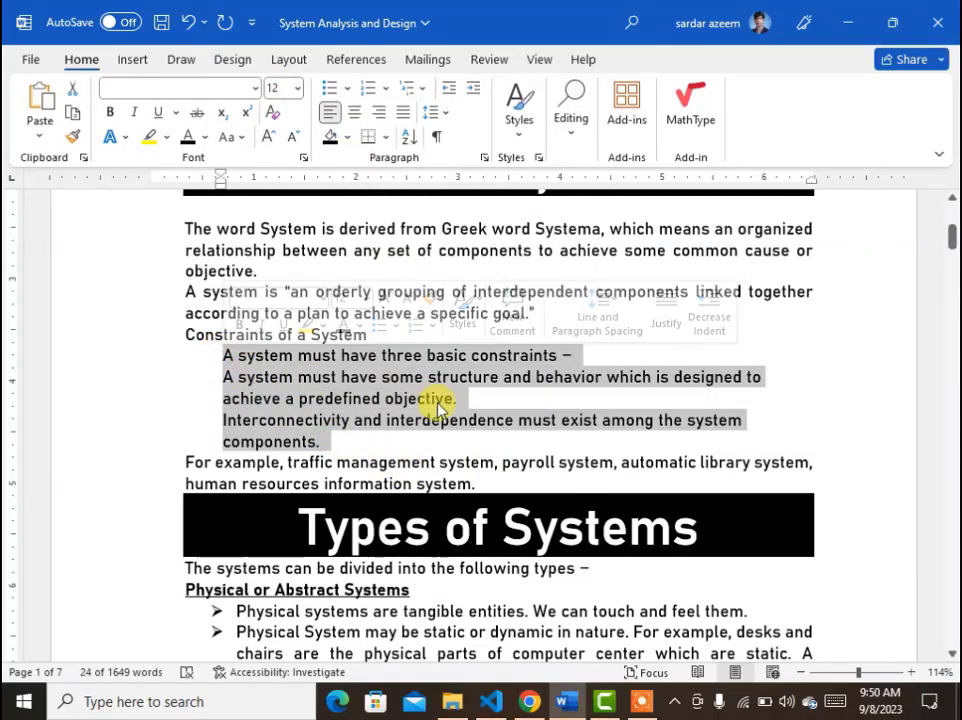
pyautogui.doubleClick(382, 441)
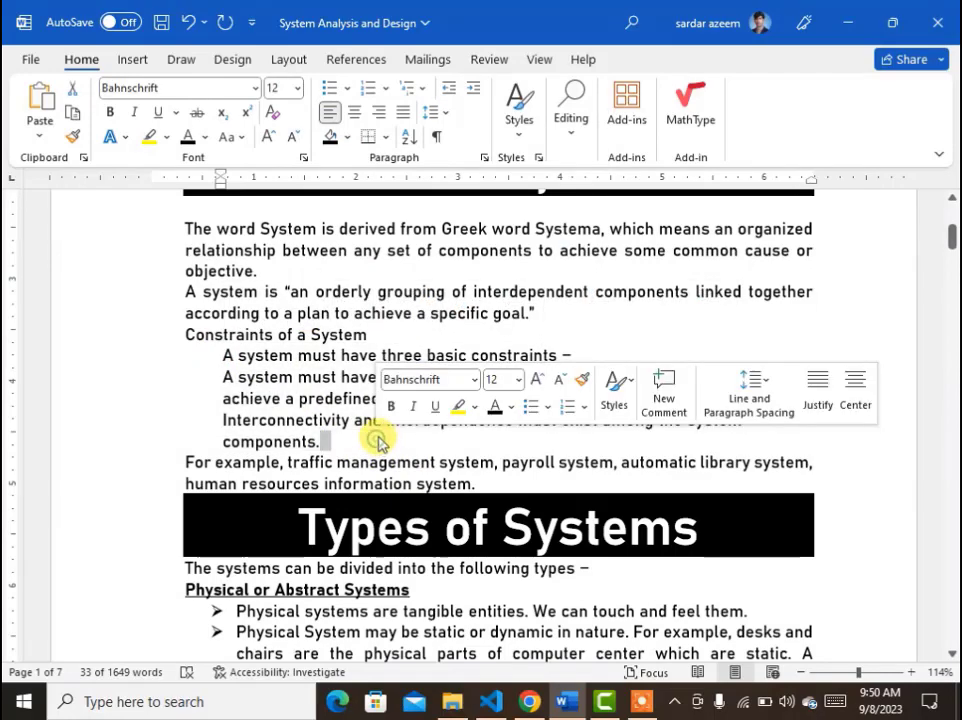
pyautogui.press('Return')
pyautogui.press('Return')
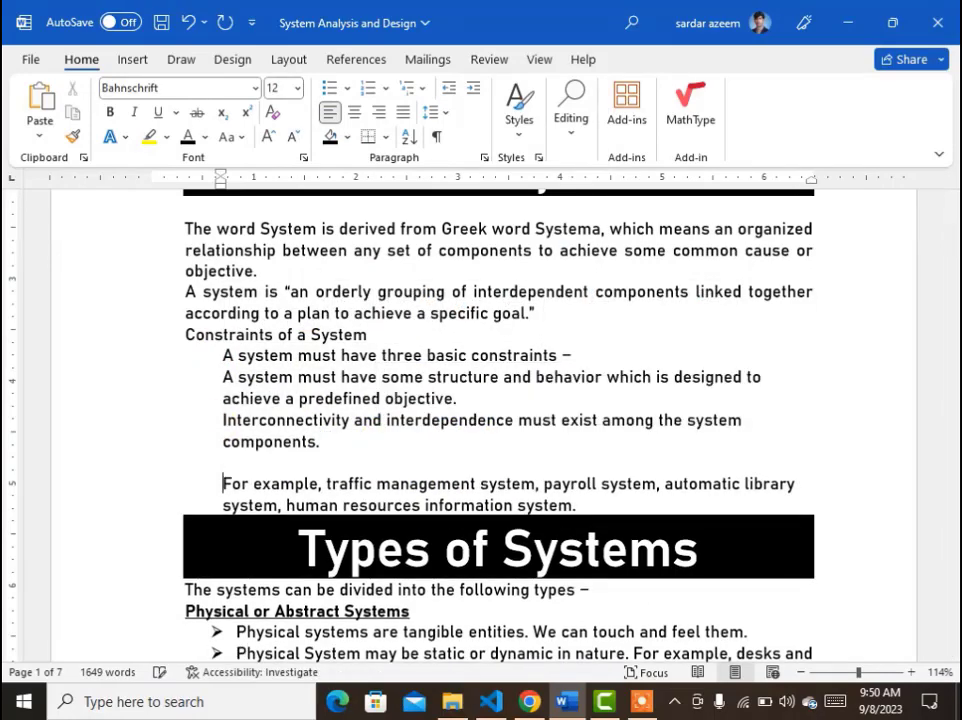
pyautogui.hotkey('ctrl', 'v')
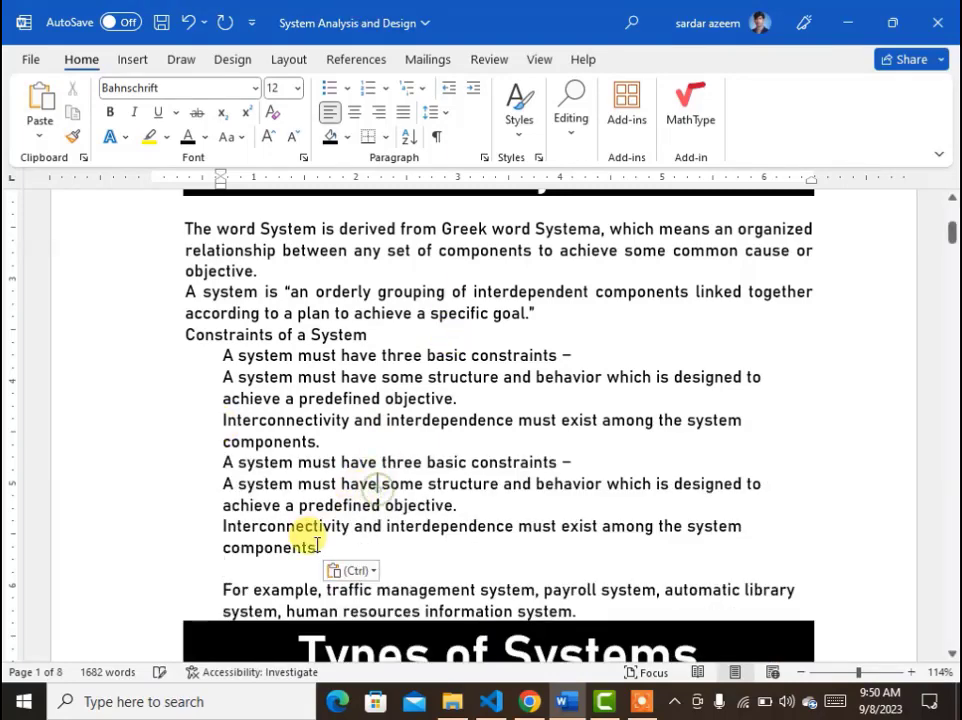
# Apply check mark bullets to all six constraint items, then switch them to square bullets.
pyautogui.moveTo(322, 550); pyautogui.dragTo(211, 356)
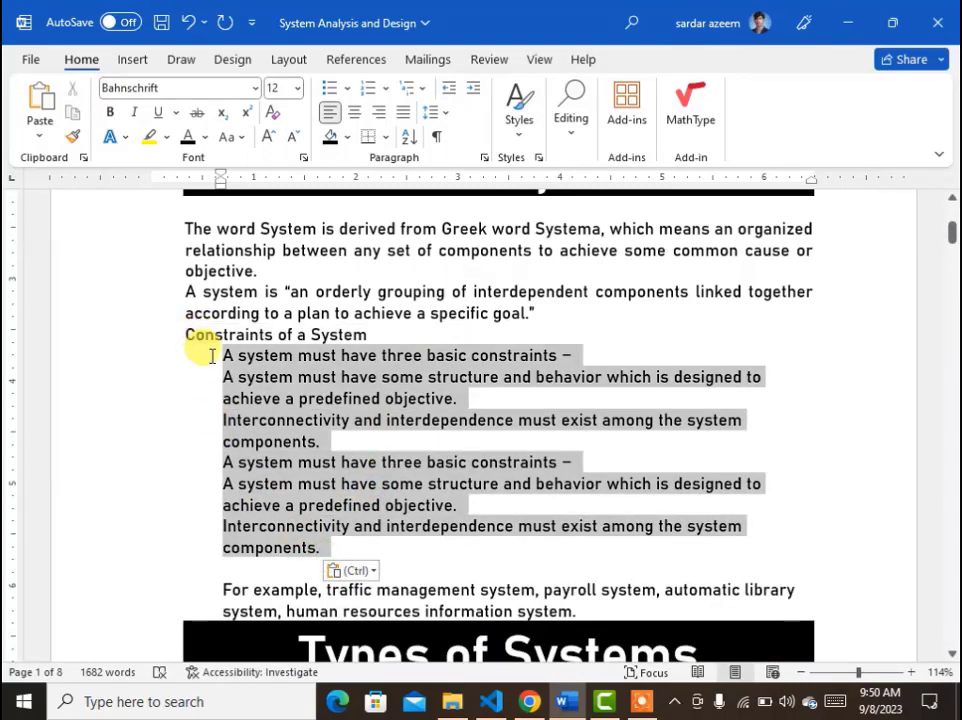
pyautogui.click(348, 92)
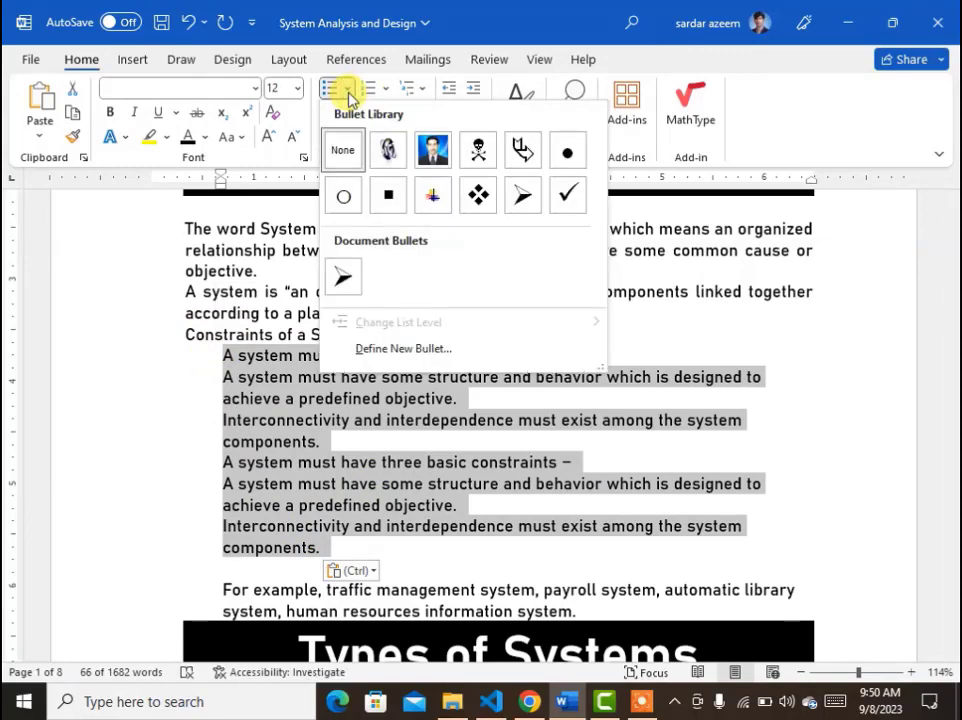
pyautogui.click(569, 203)
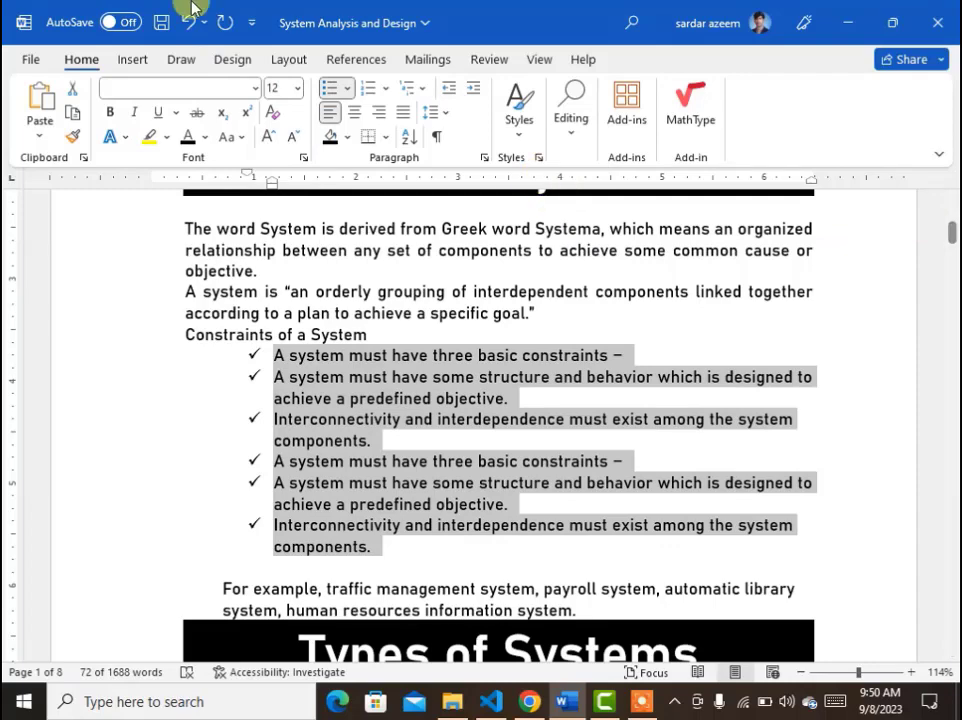
pyautogui.click(347, 89)
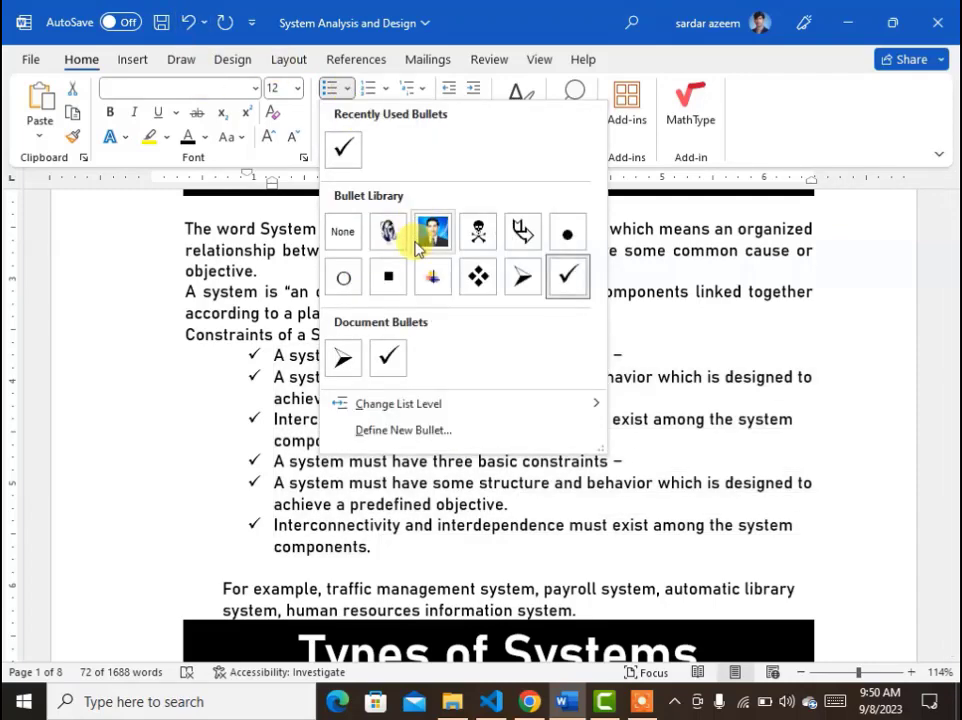
pyautogui.click(389, 272)
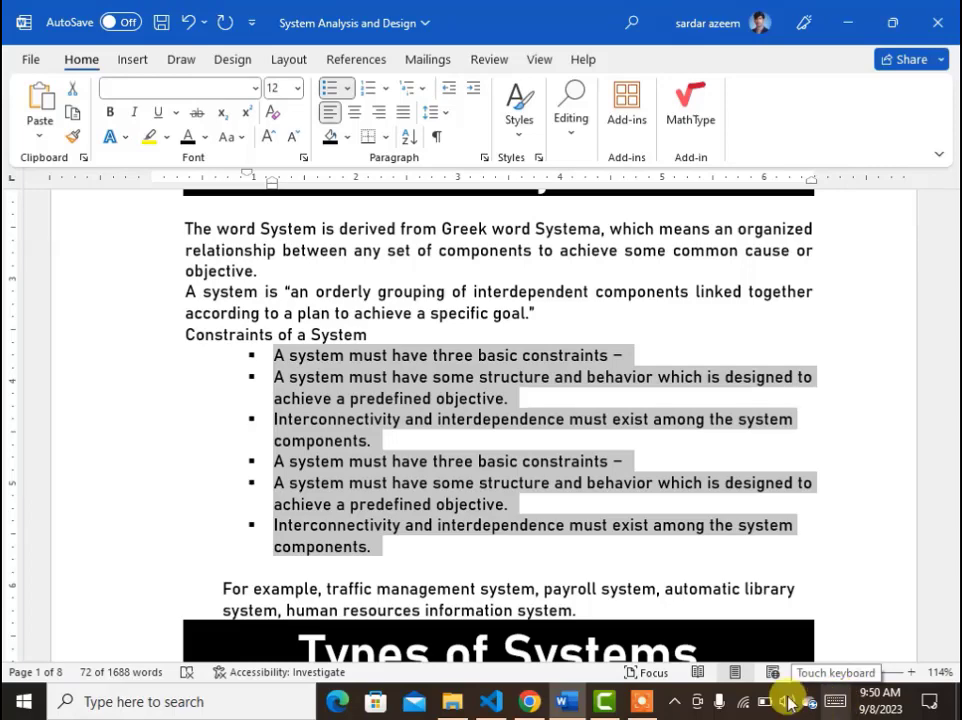
# Define a new bullet for the six items using the Wingdings star symbol, character code 171.
pyautogui.click(347, 90)
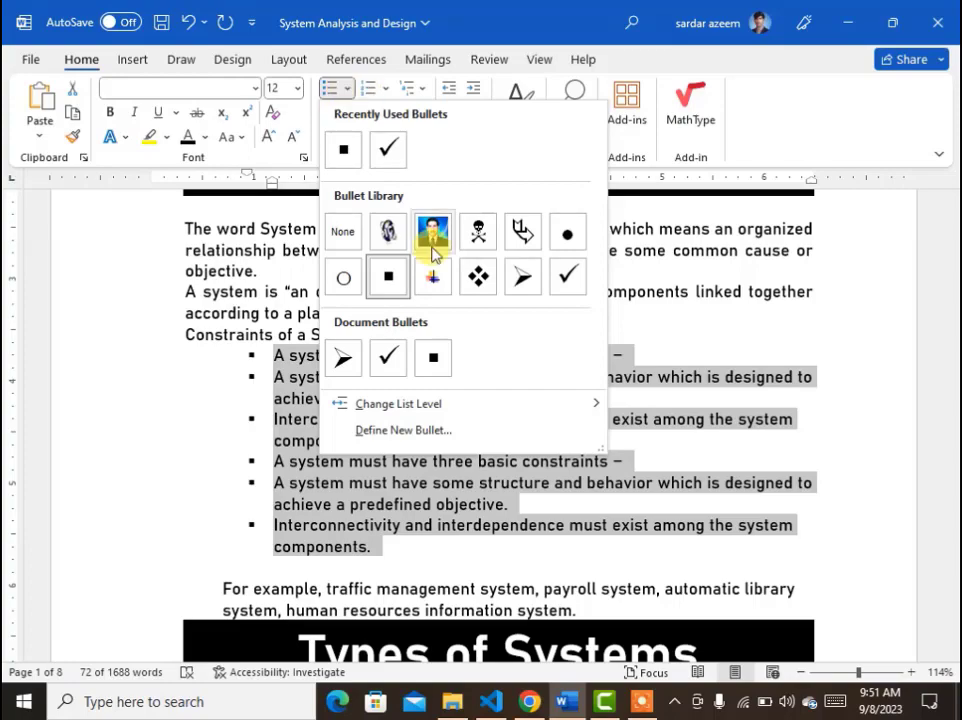
pyautogui.click(398, 435)
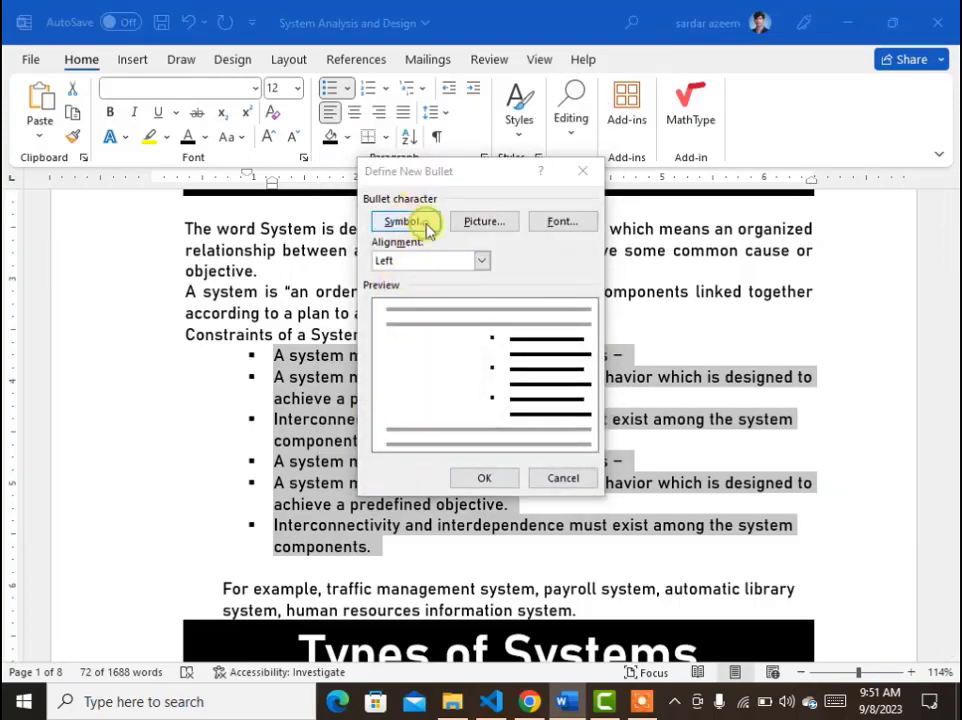
pyautogui.click(425, 227)
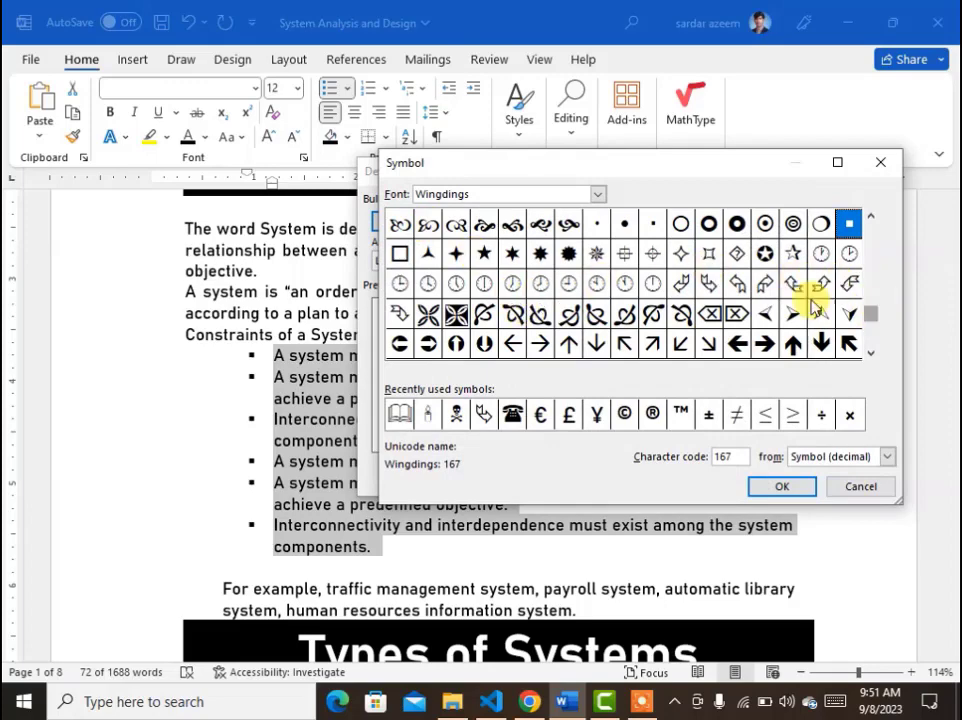
pyautogui.click(488, 257)
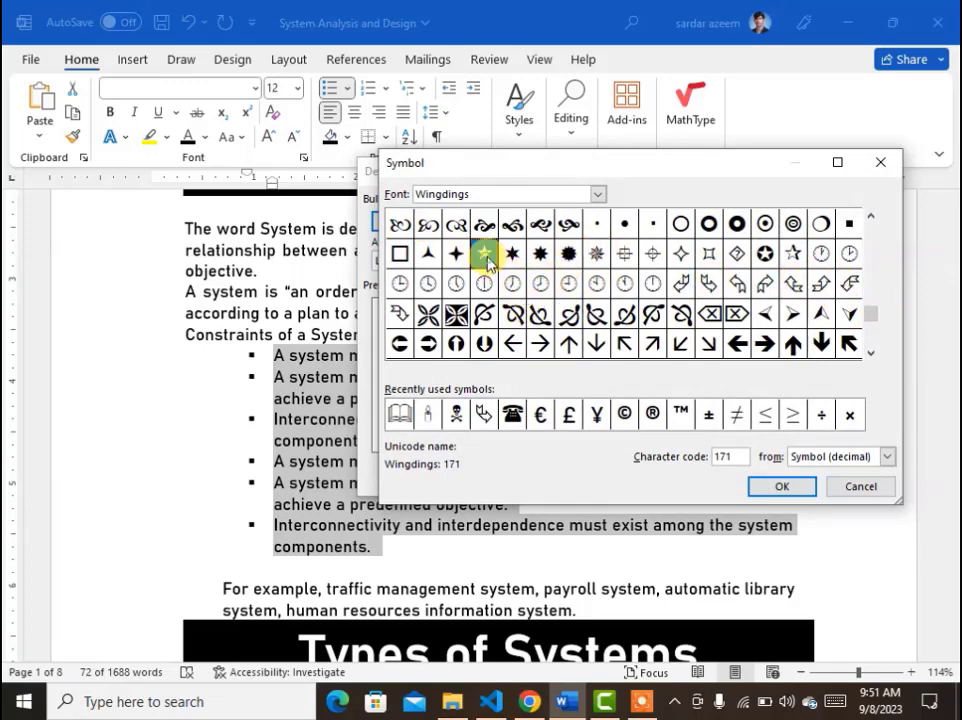
pyautogui.click(782, 487)
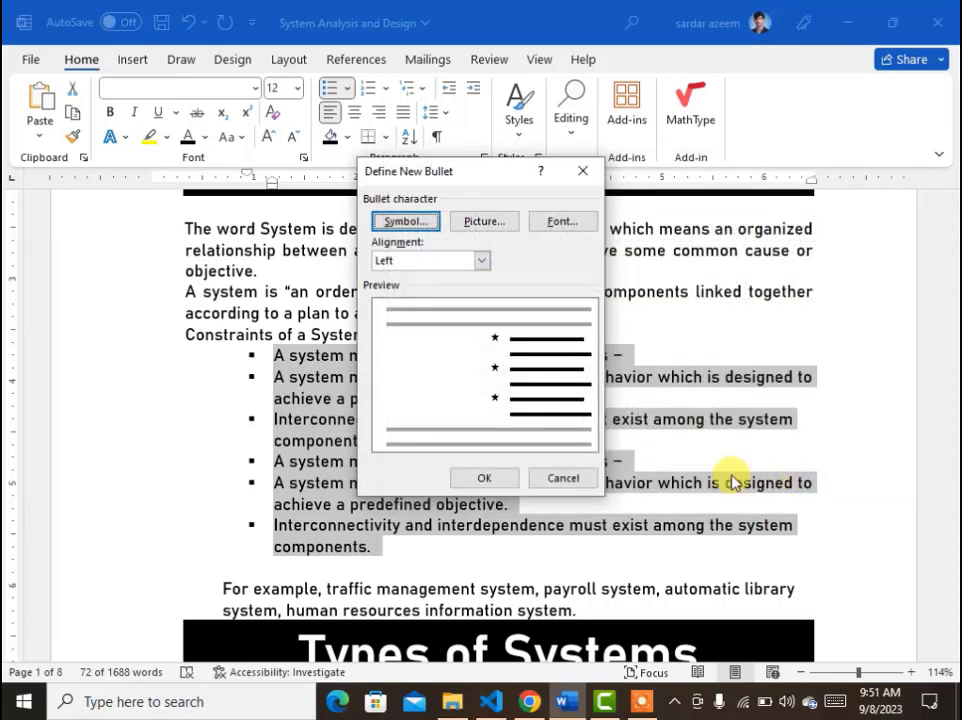
pyautogui.click(507, 480)
pyautogui.click(382, 510)
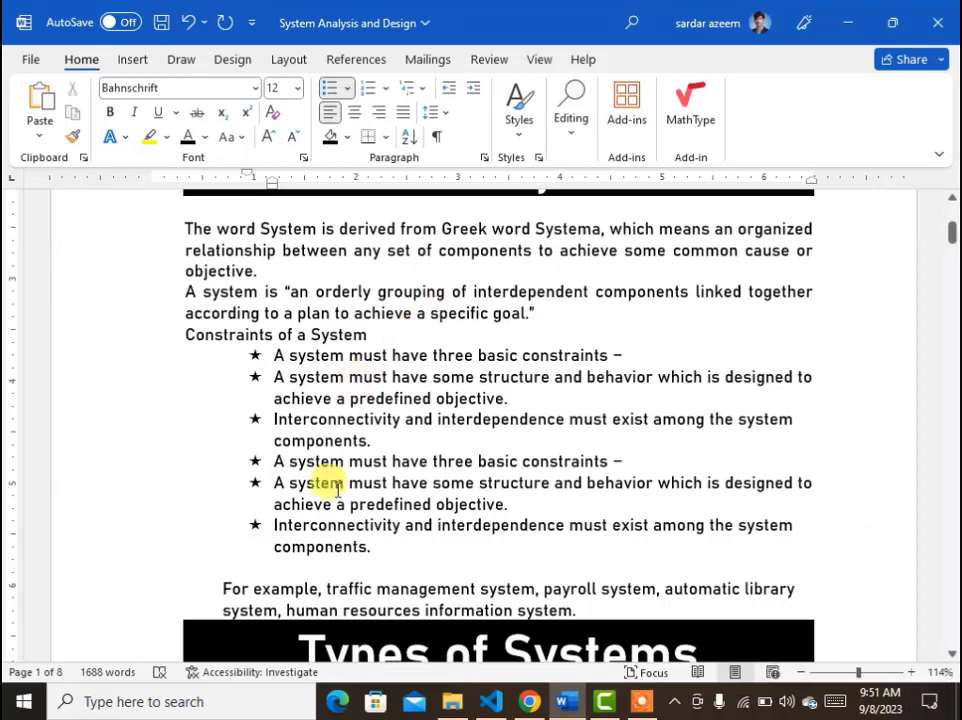
# Define a picture bullet for the six items from the PICT image file on drive D:.
pyautogui.moveTo(376, 540); pyautogui.dragTo(277, 360)
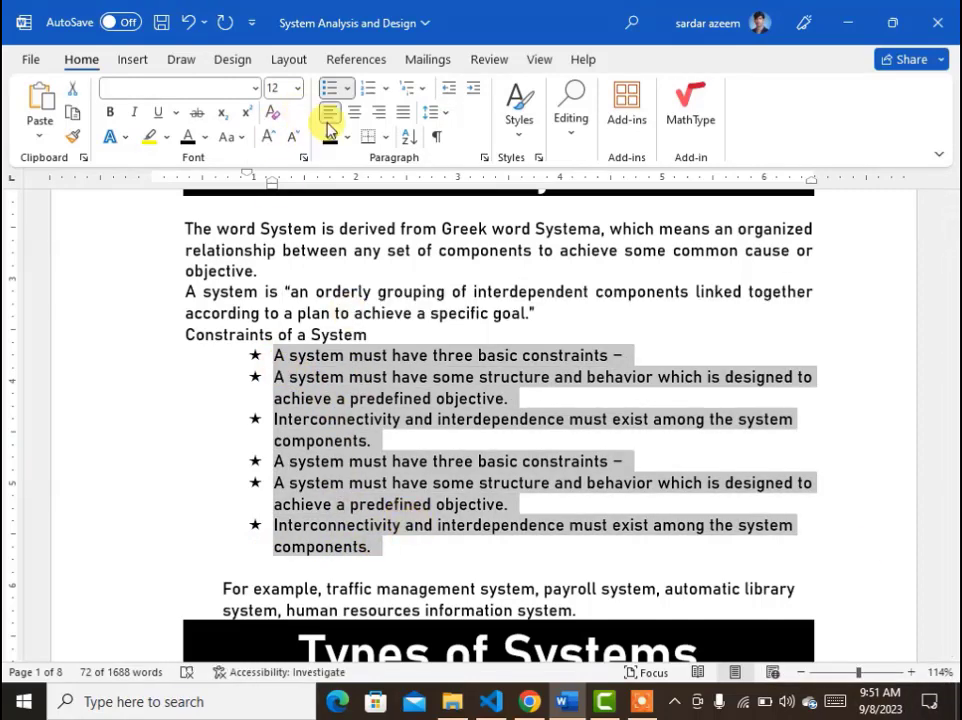
pyautogui.click(349, 90)
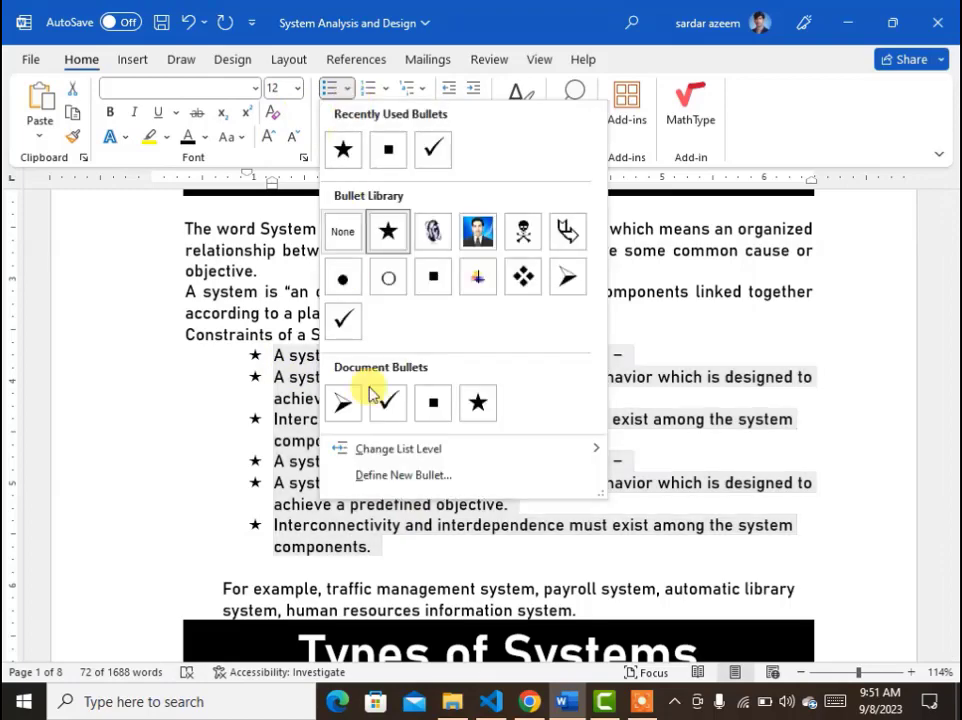
pyautogui.click(370, 474)
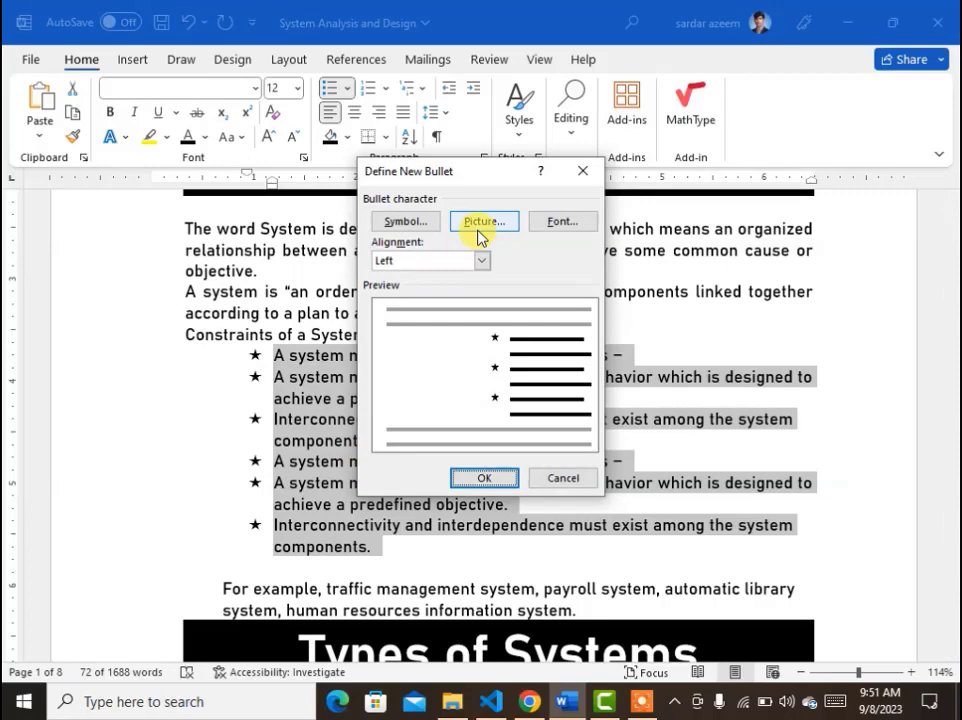
pyautogui.click(478, 237)
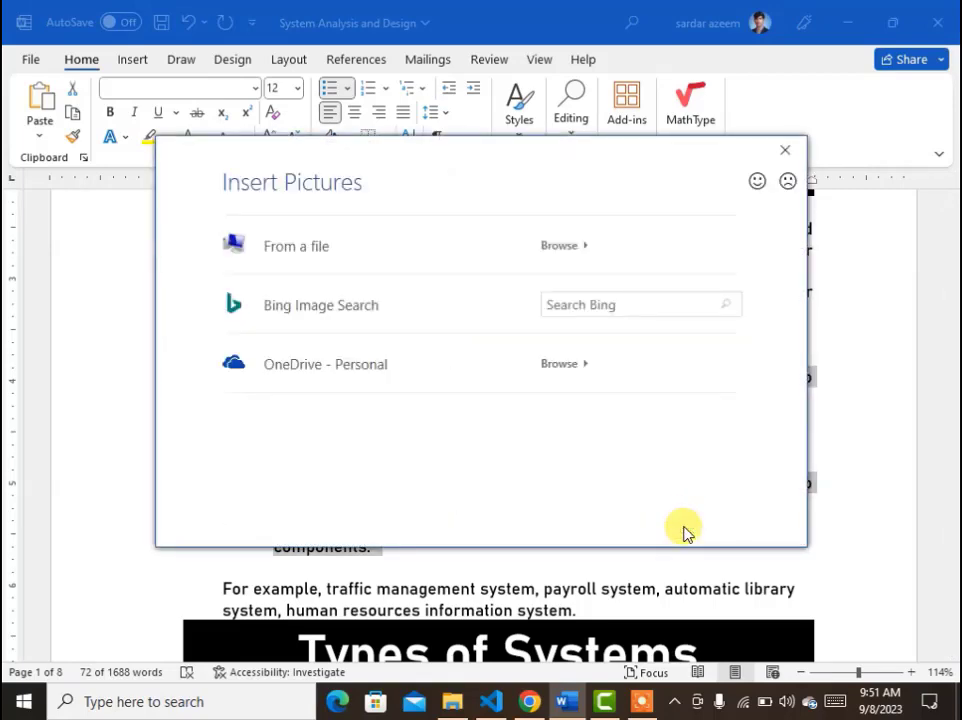
pyautogui.click(577, 245)
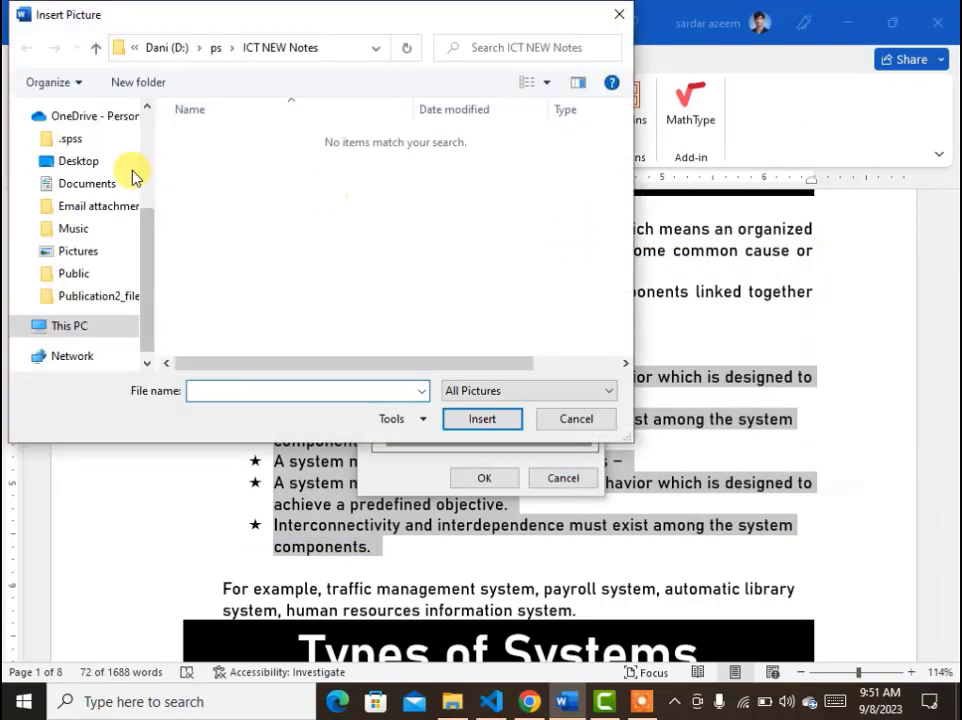
pyautogui.click(90, 340)
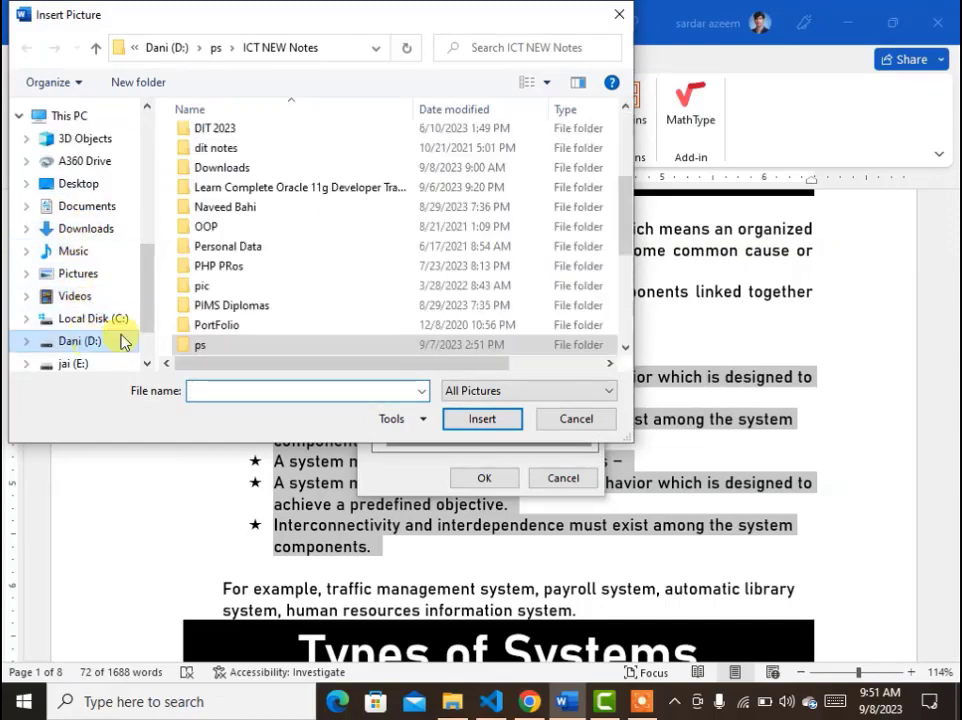
pyautogui.scroll(-5, 286, 247)
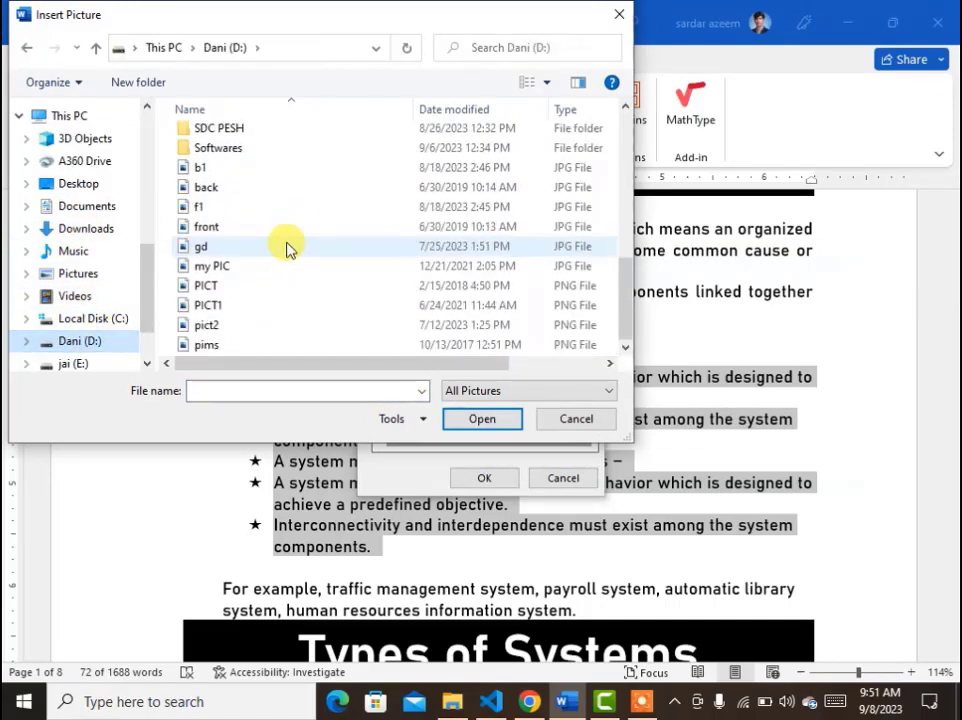
pyautogui.doubleClick(191, 286)
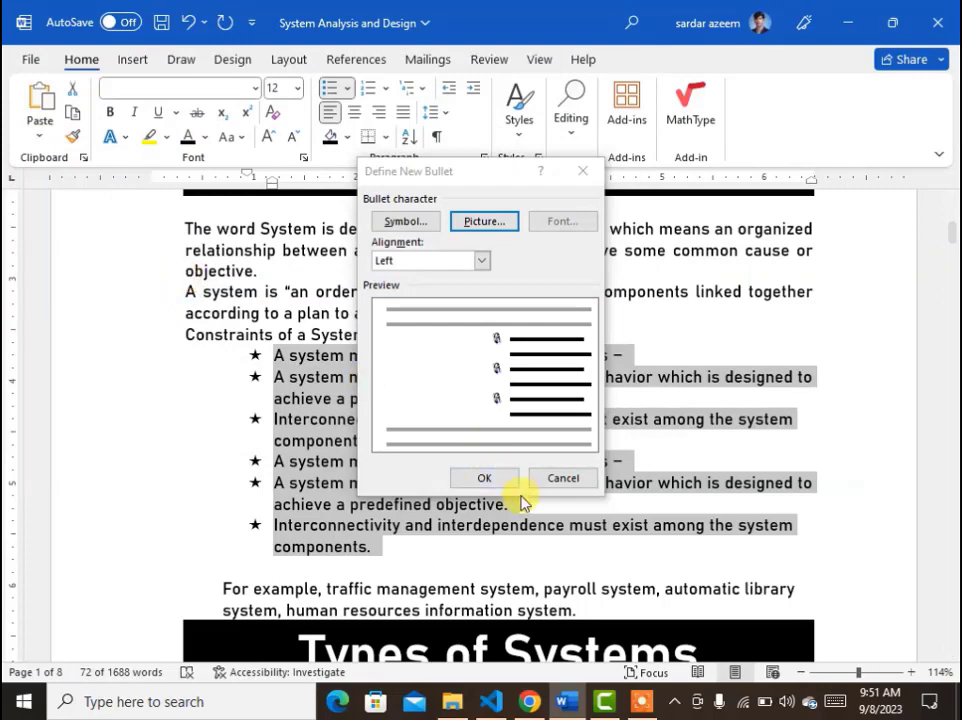
pyautogui.click(488, 480)
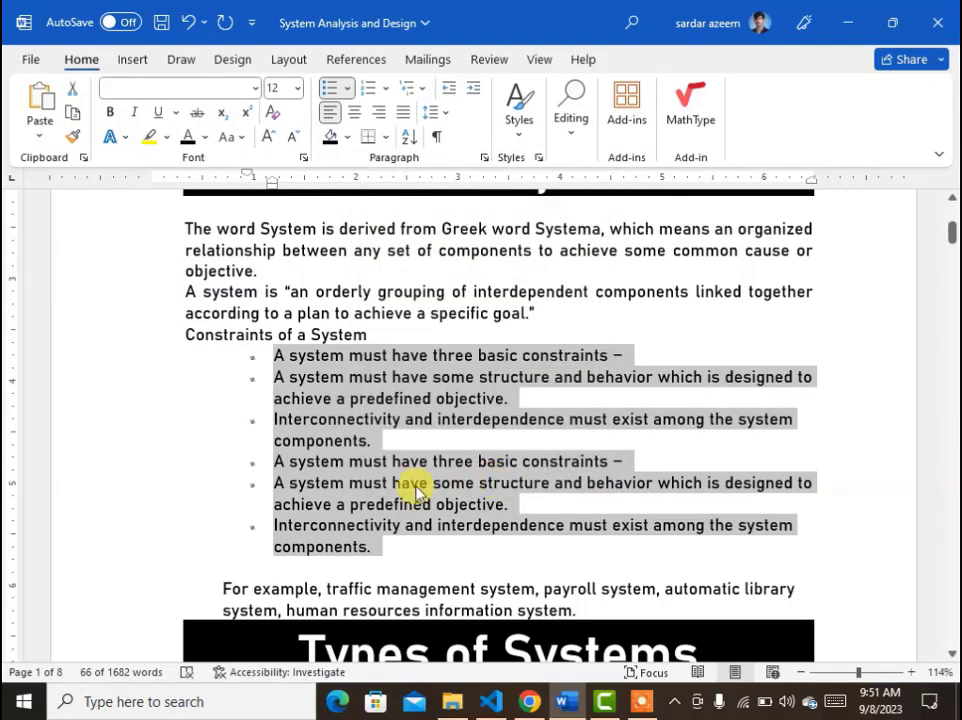
# Zoom in on the list to inspect the picture bullets, then return to 100% zoom.
pyautogui.moveTo(859, 676); pyautogui.dragTo(870, 672)
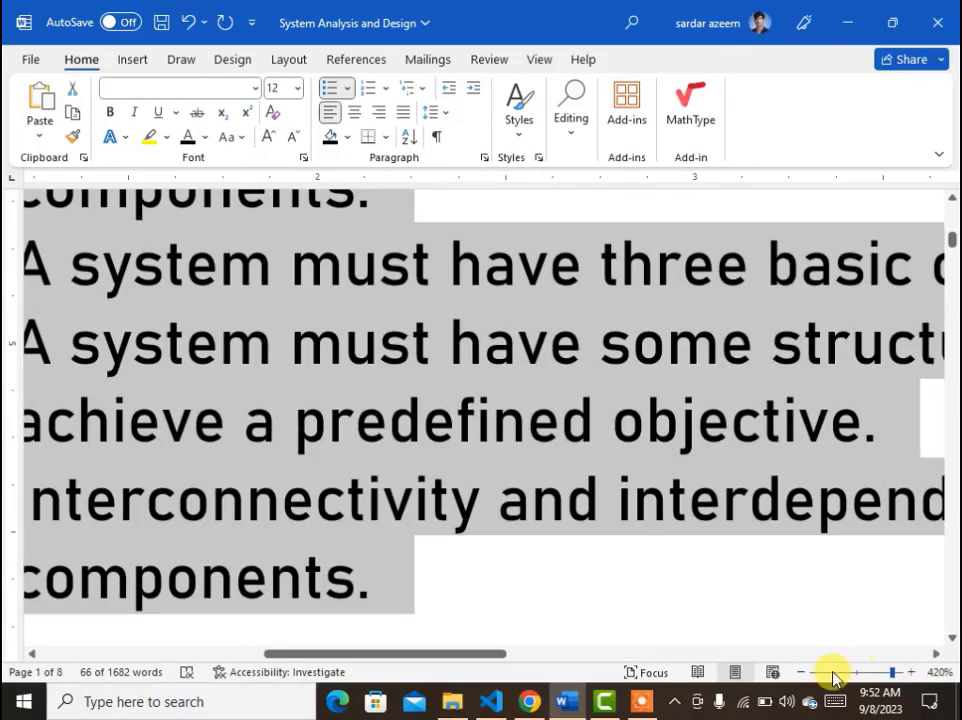
pyautogui.moveTo(421, 656); pyautogui.dragTo(189, 640)
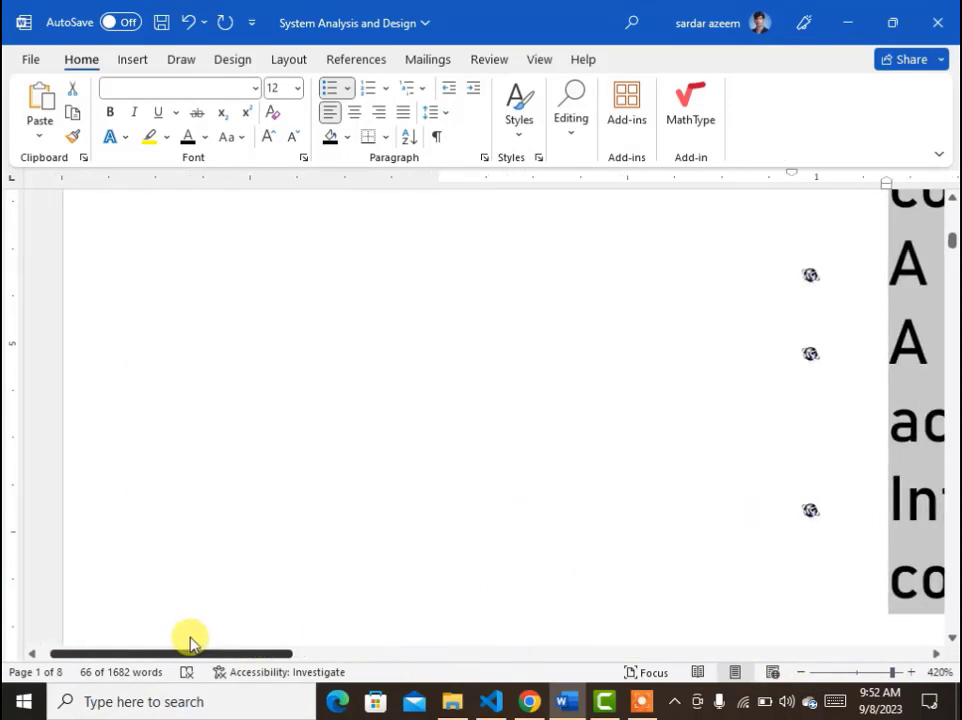
pyautogui.moveTo(192, 641); pyautogui.dragTo(388, 625)
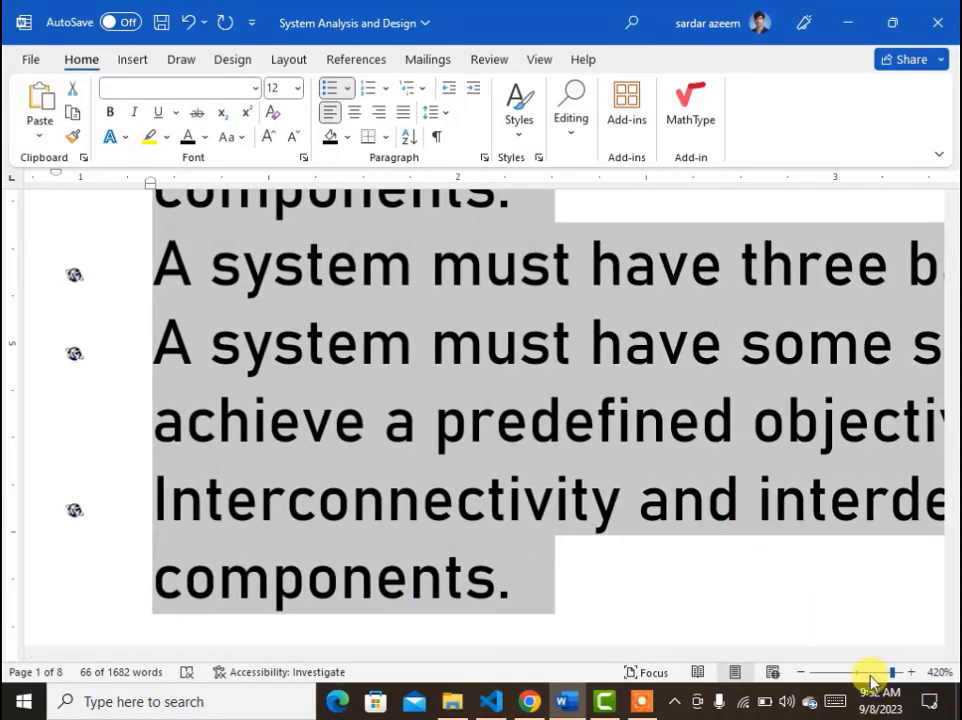
pyautogui.click(857, 673)
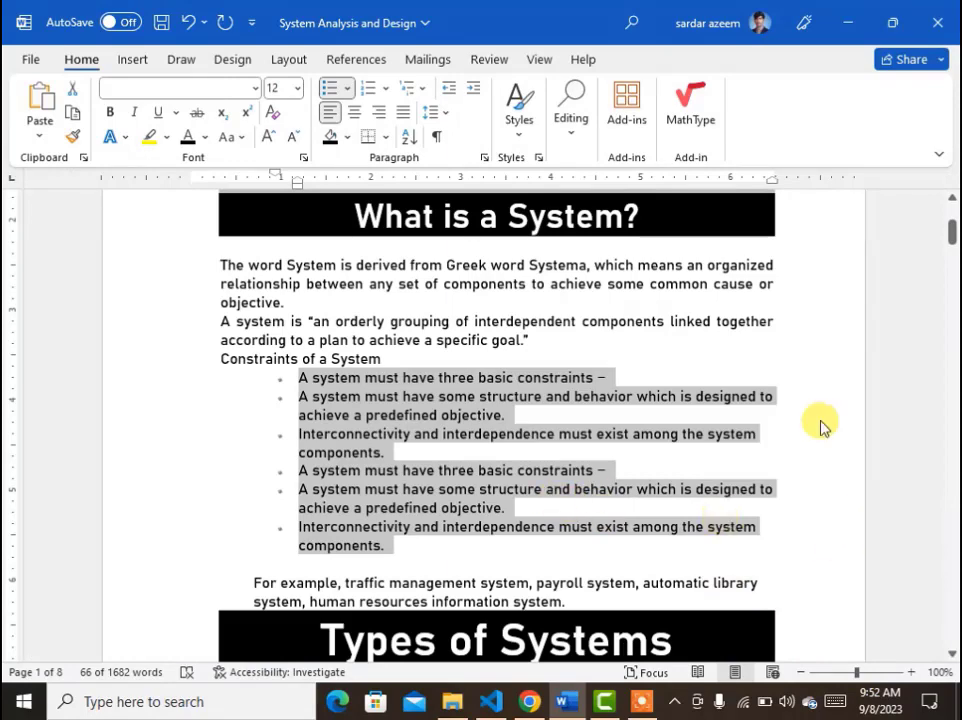
# Apply check mark bullets to the six constraint items, then remove the bullets.
pyautogui.click(345, 89)
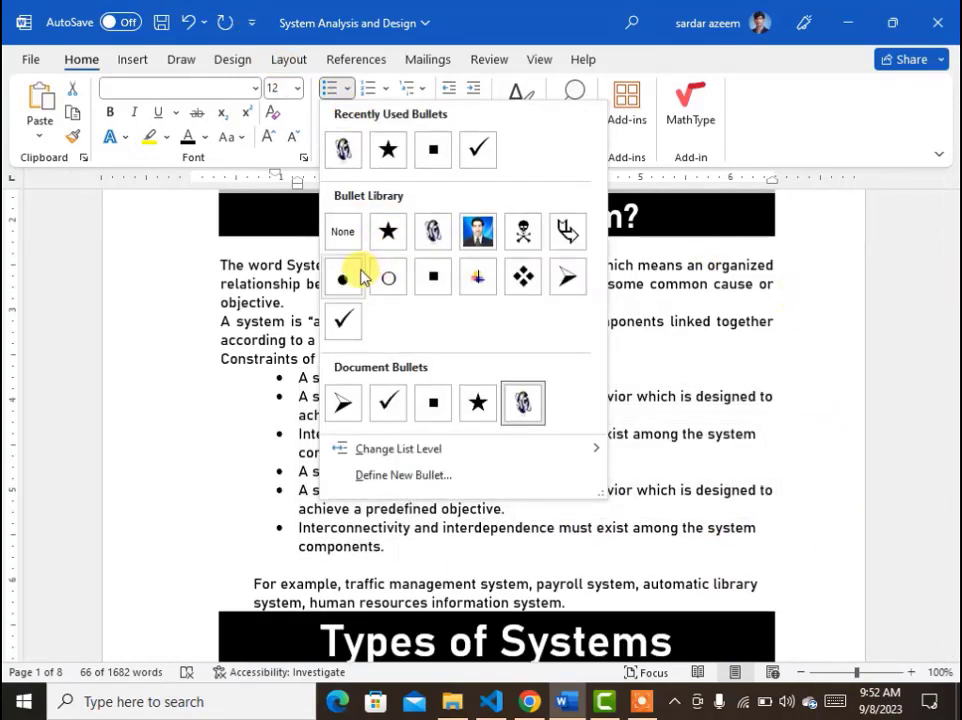
pyautogui.click(343, 319)
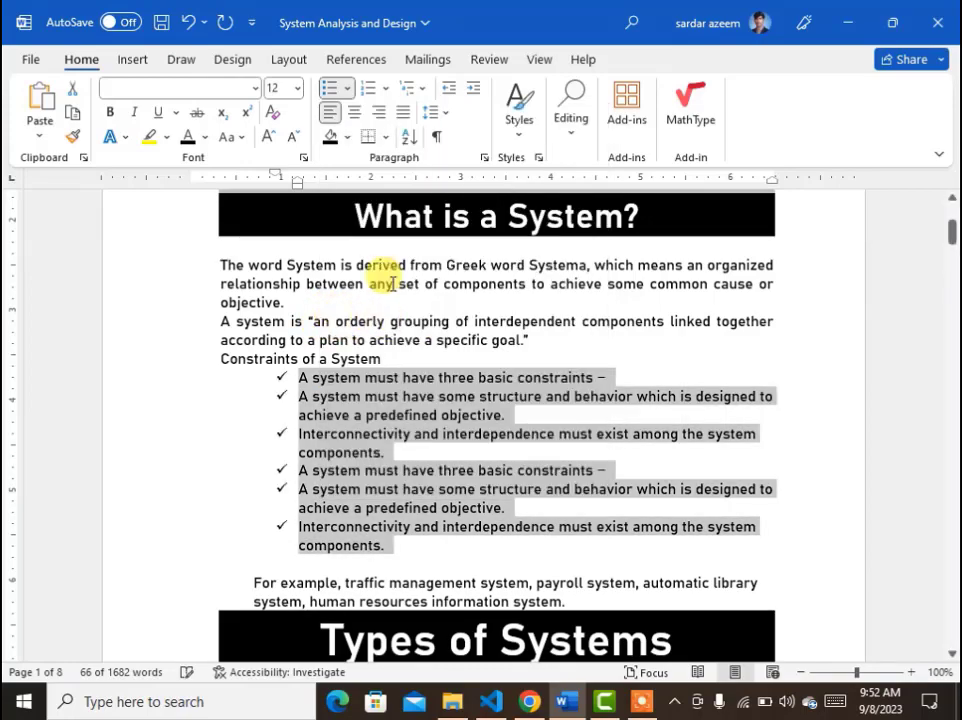
pyautogui.click(349, 90)
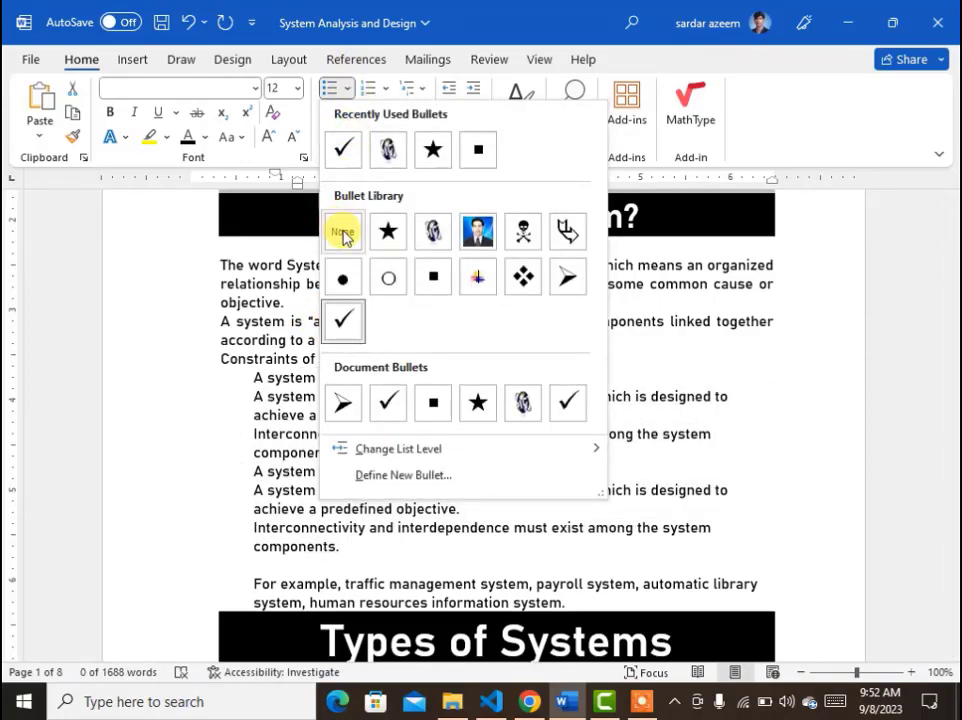
pyautogui.click(342, 233)
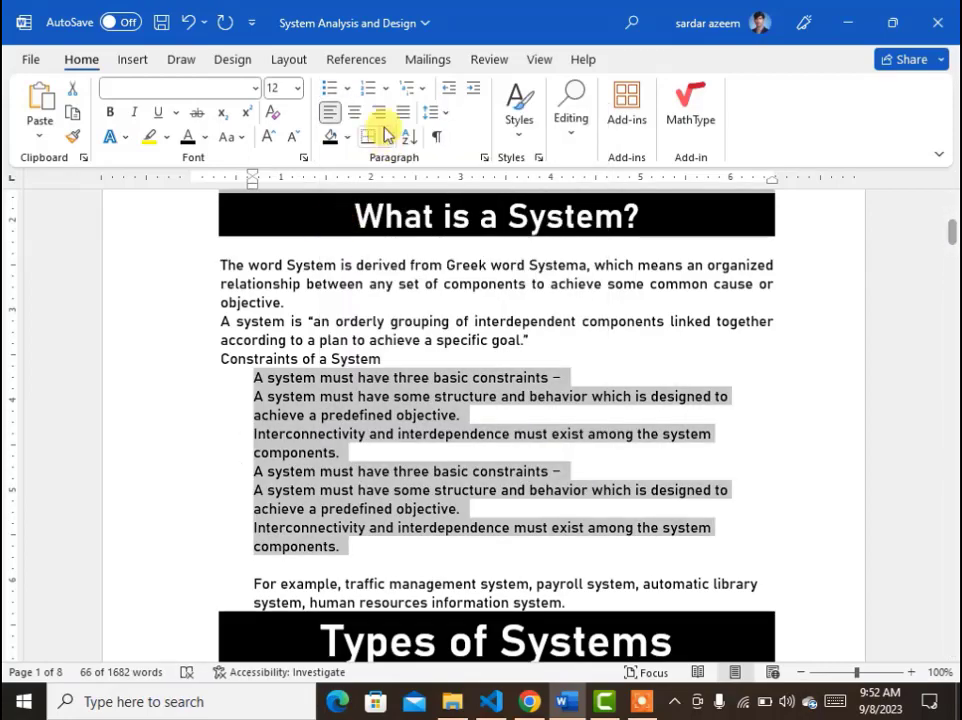
# Number the six items with the 1) numbering style, then remove the numbering again.
pyautogui.click(386, 90)
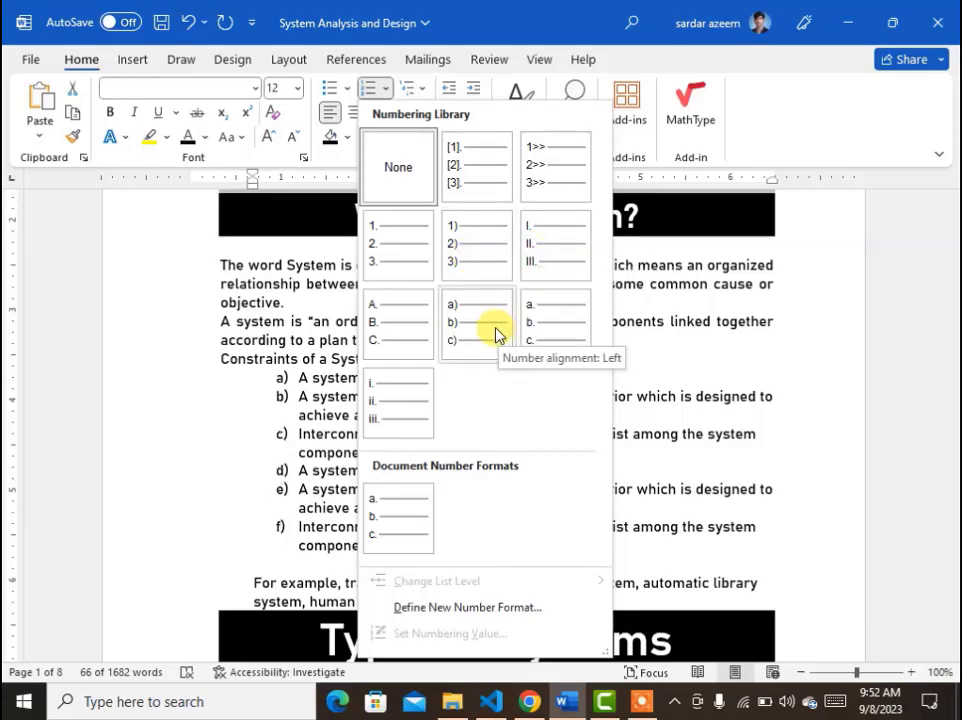
pyautogui.click(475, 277)
pyautogui.click(521, 527)
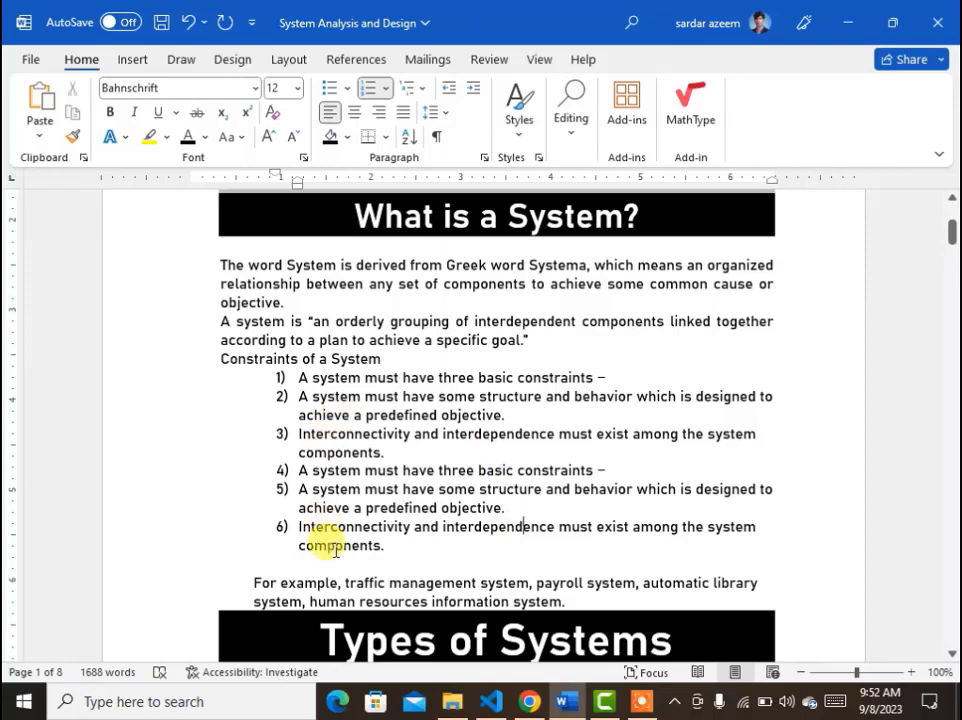
pyautogui.moveTo(391, 553); pyautogui.dragTo(299, 376)
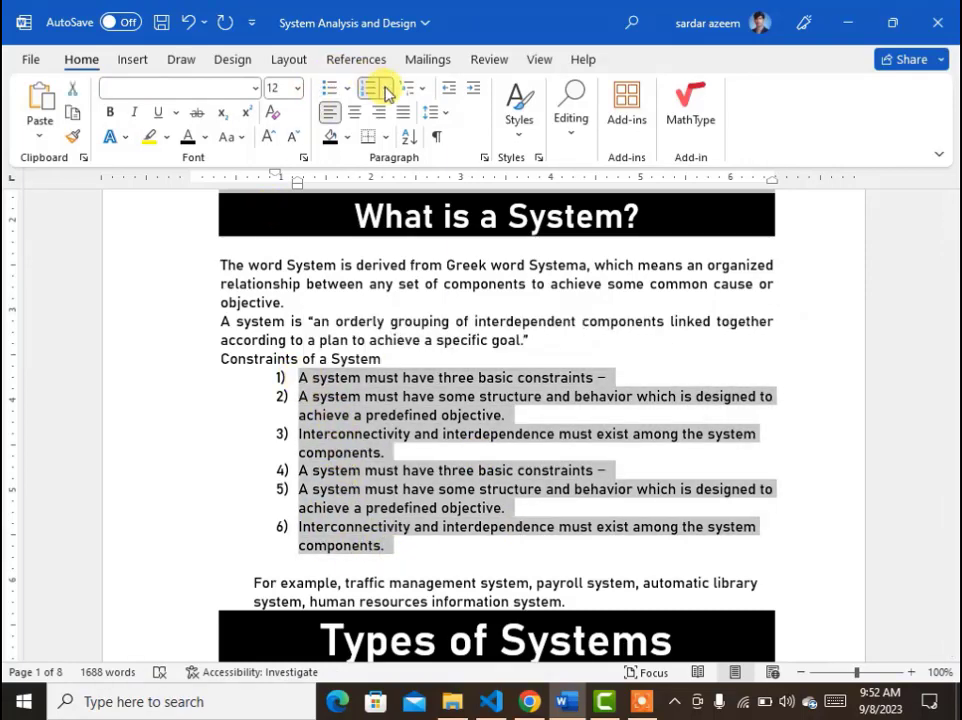
pyautogui.click(385, 88)
pyautogui.click(387, 286)
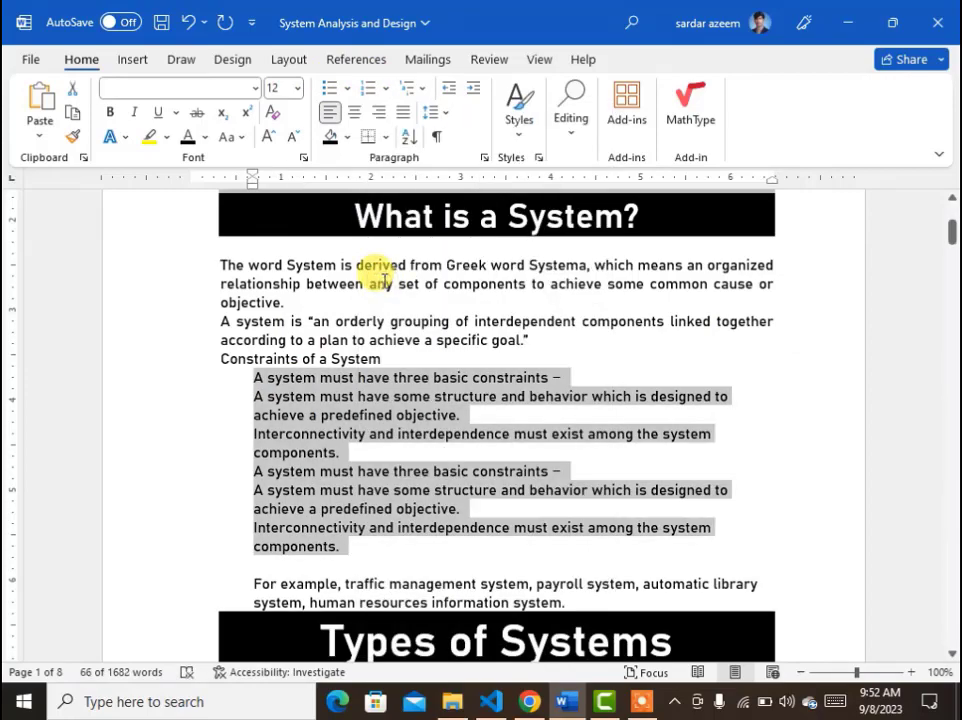
# Define a new number format for the six items using the a, b, c style with format a==>.
pyautogui.click(389, 90)
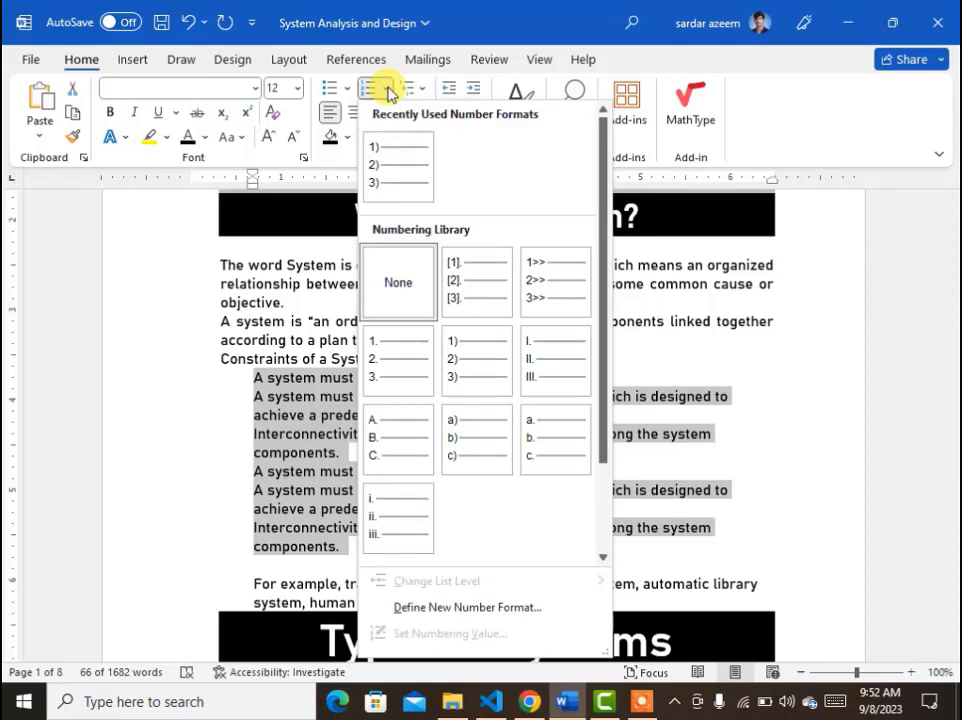
pyautogui.click(449, 614)
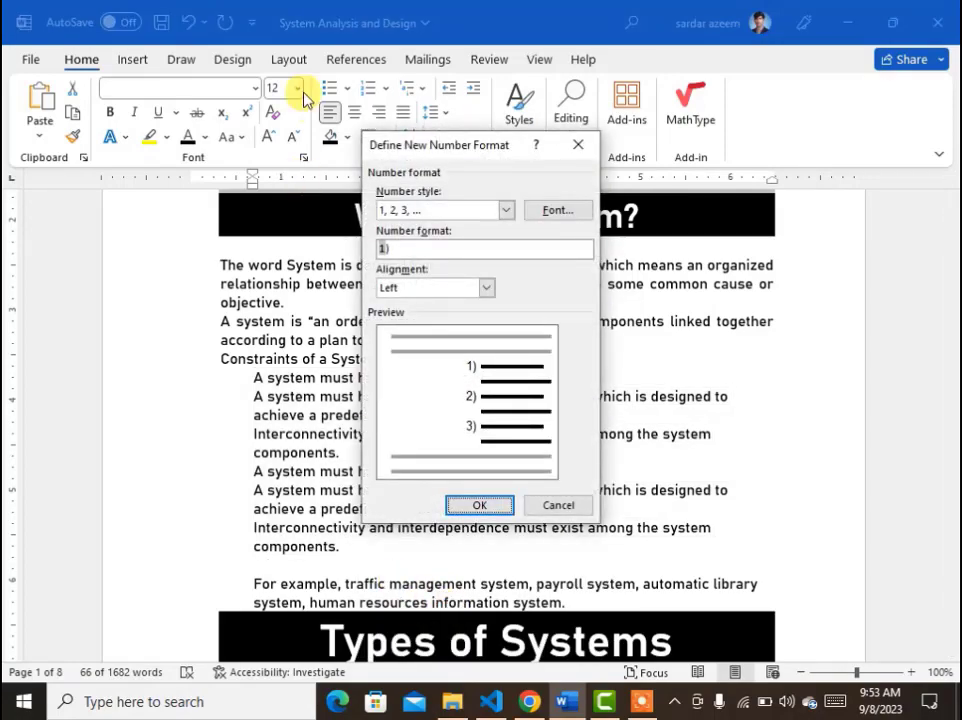
pyautogui.click(504, 211)
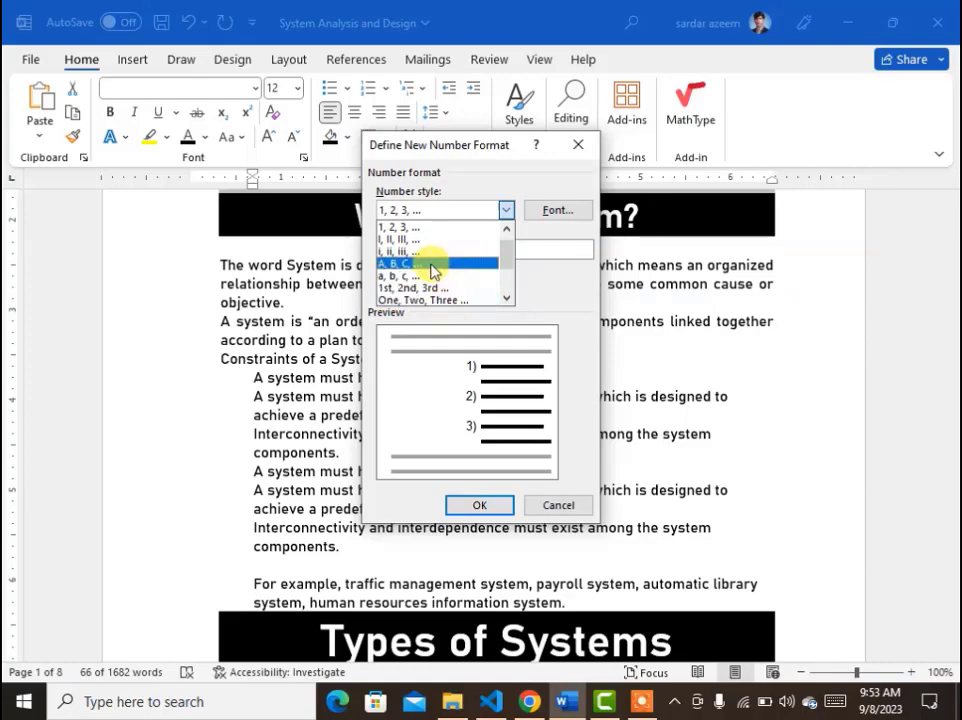
pyautogui.scroll(1, 430, 268)
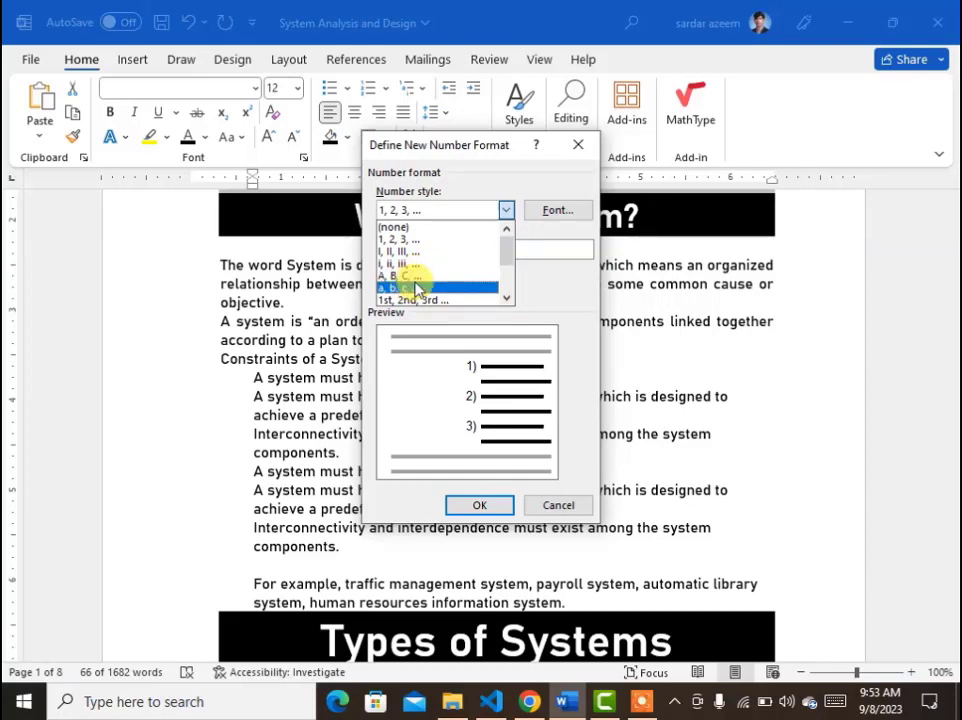
pyautogui.click(412, 287)
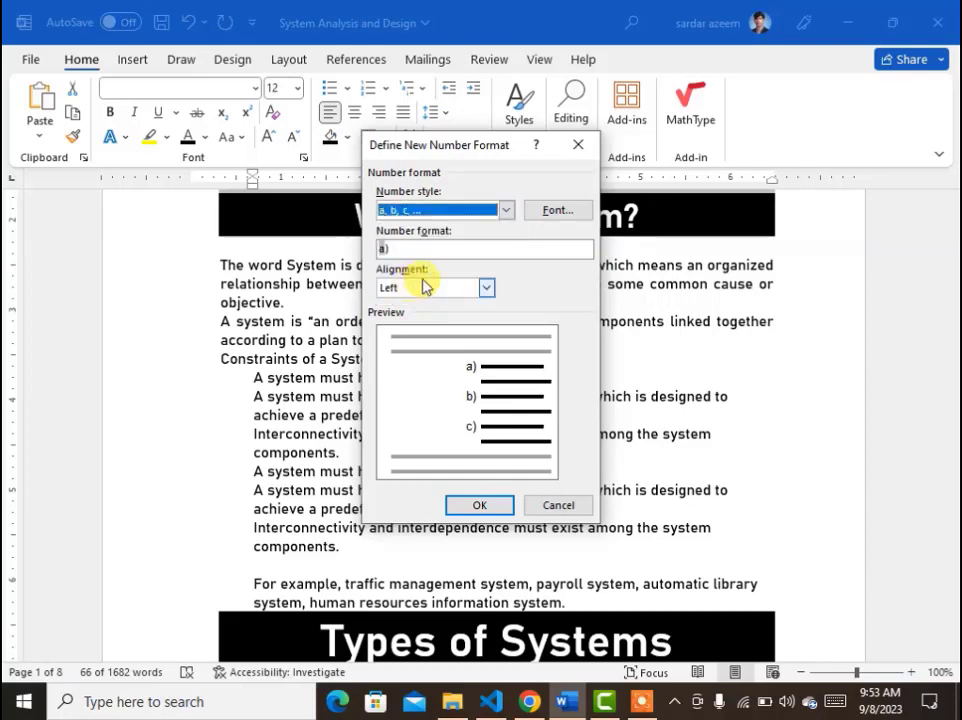
pyautogui.click(389, 251)
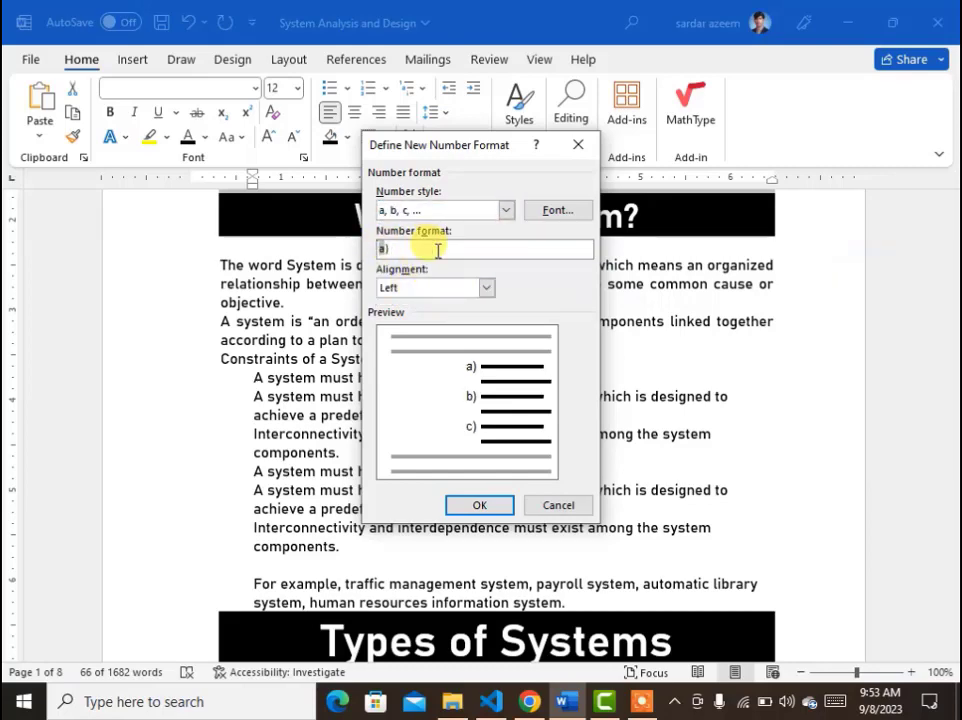
pyautogui.press('BackSpace')
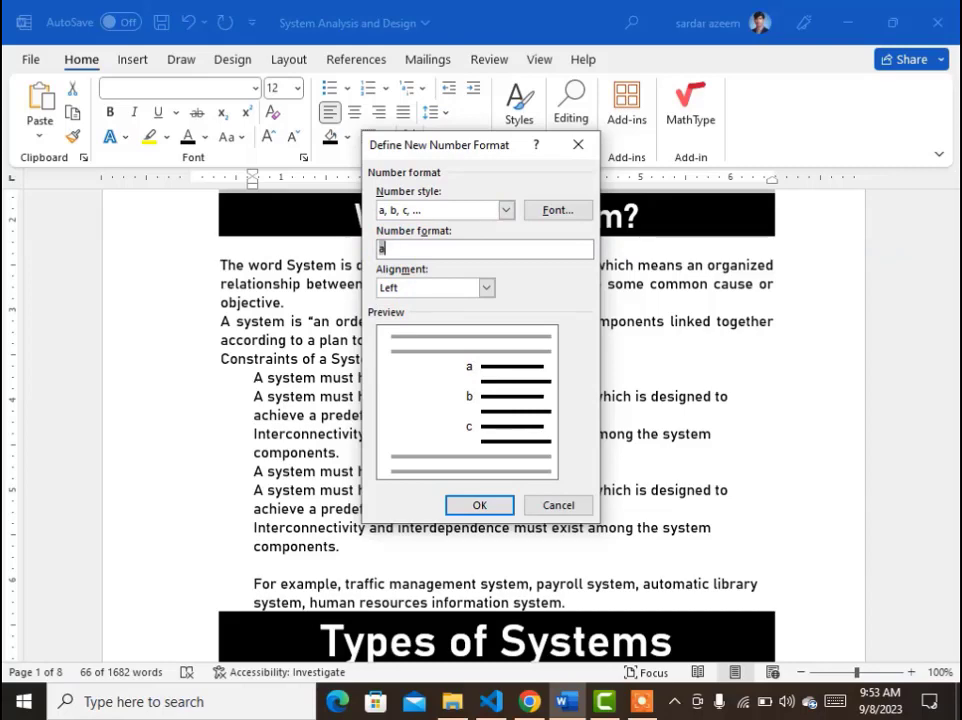
pyautogui.write('==>')
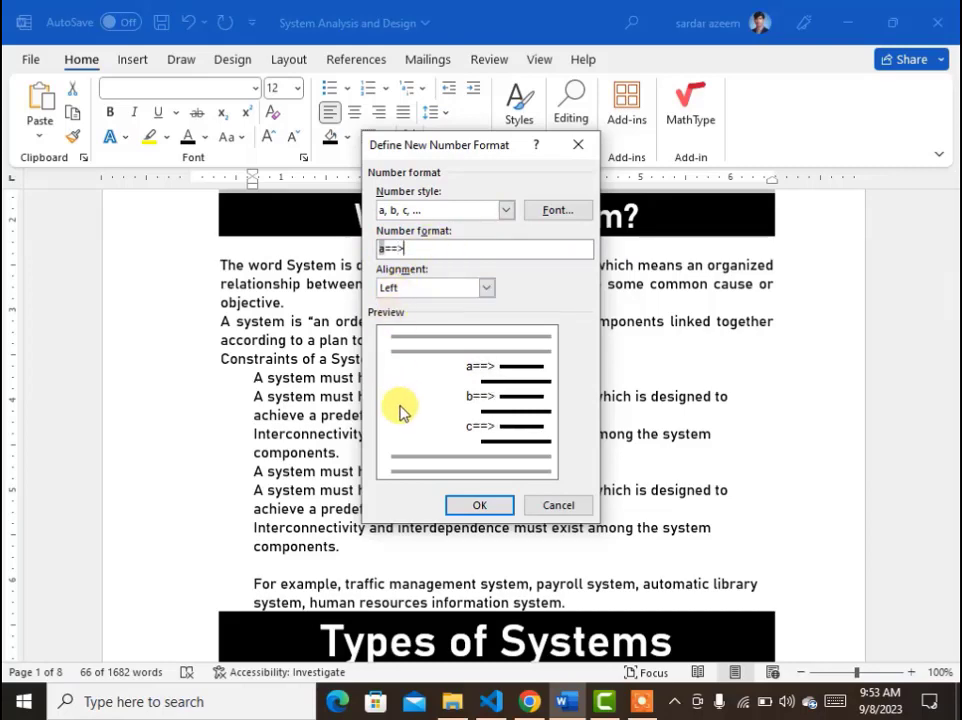
pyautogui.click(462, 503)
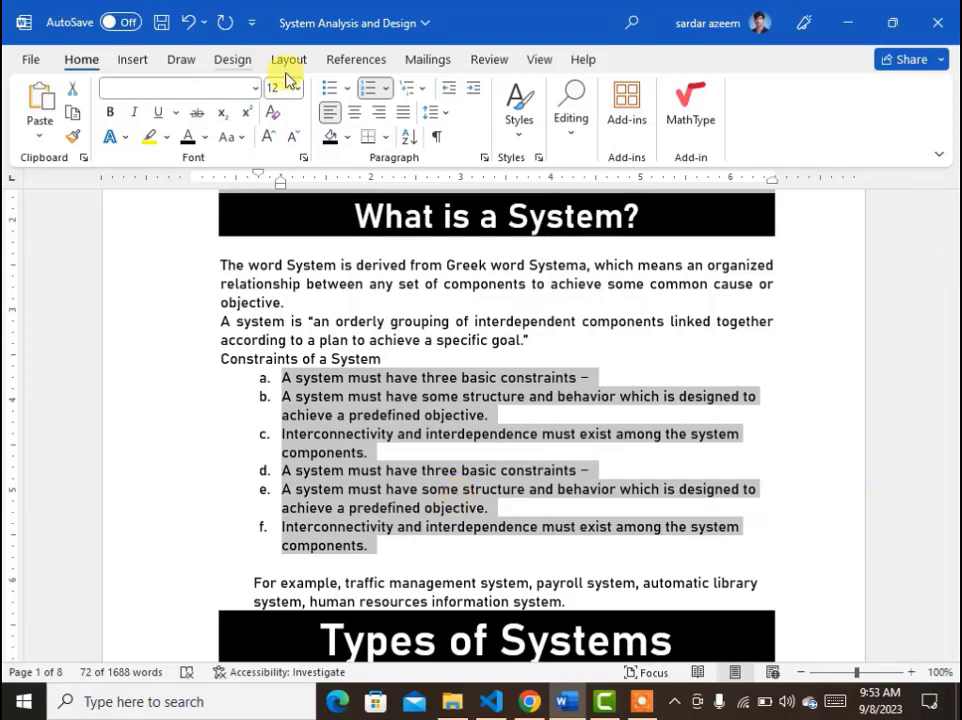
# Apply the a==> numbering format to the six constraint items.
pyautogui.click(389, 90)
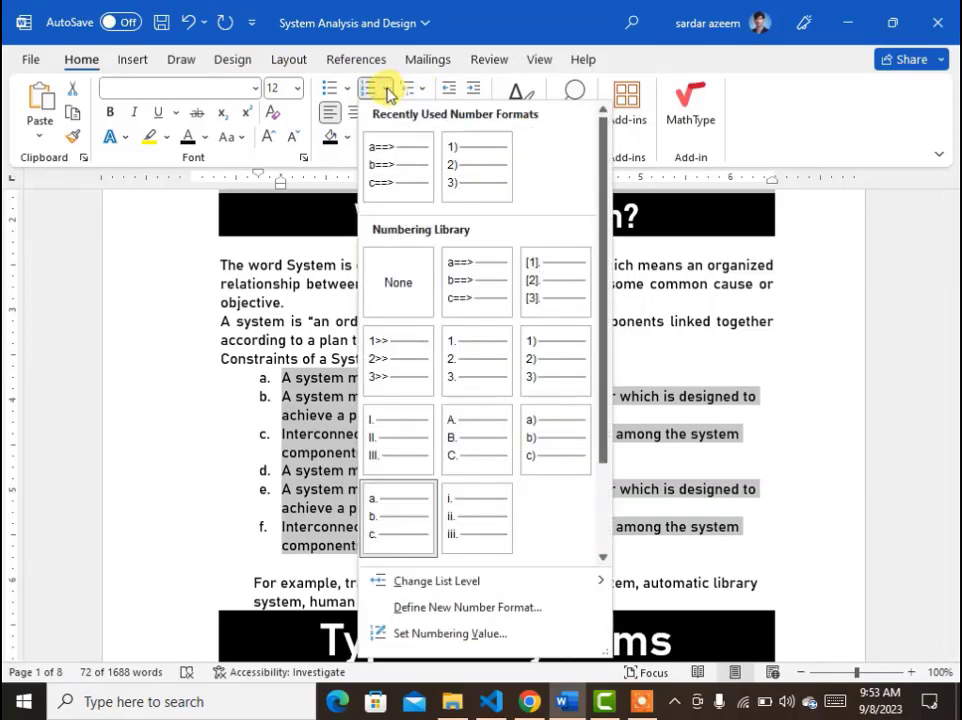
pyautogui.click(390, 160)
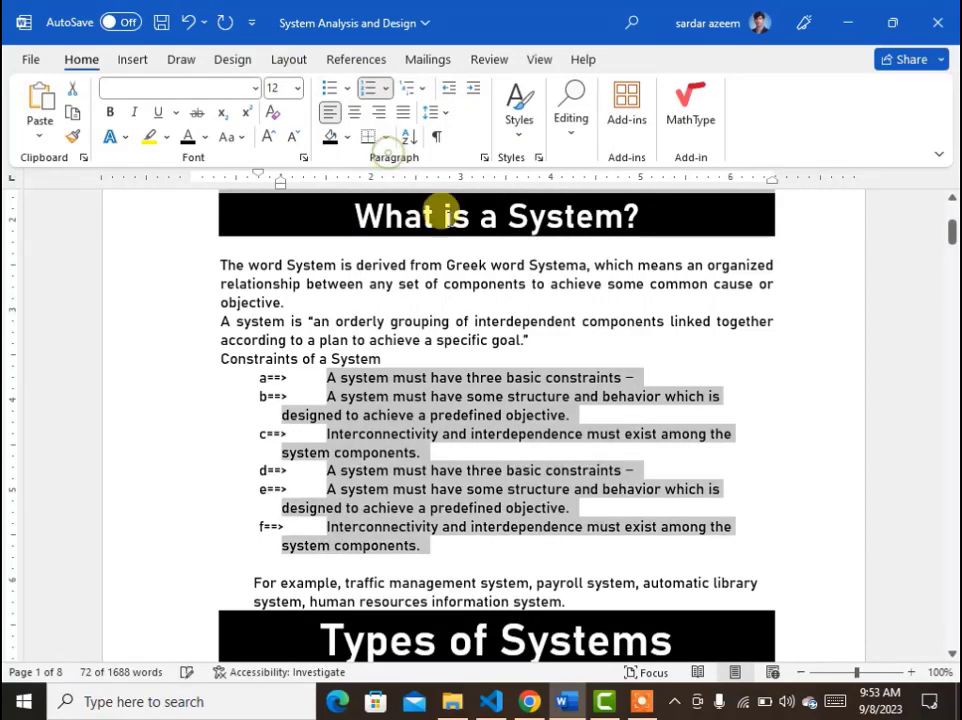
pyautogui.click(505, 567)
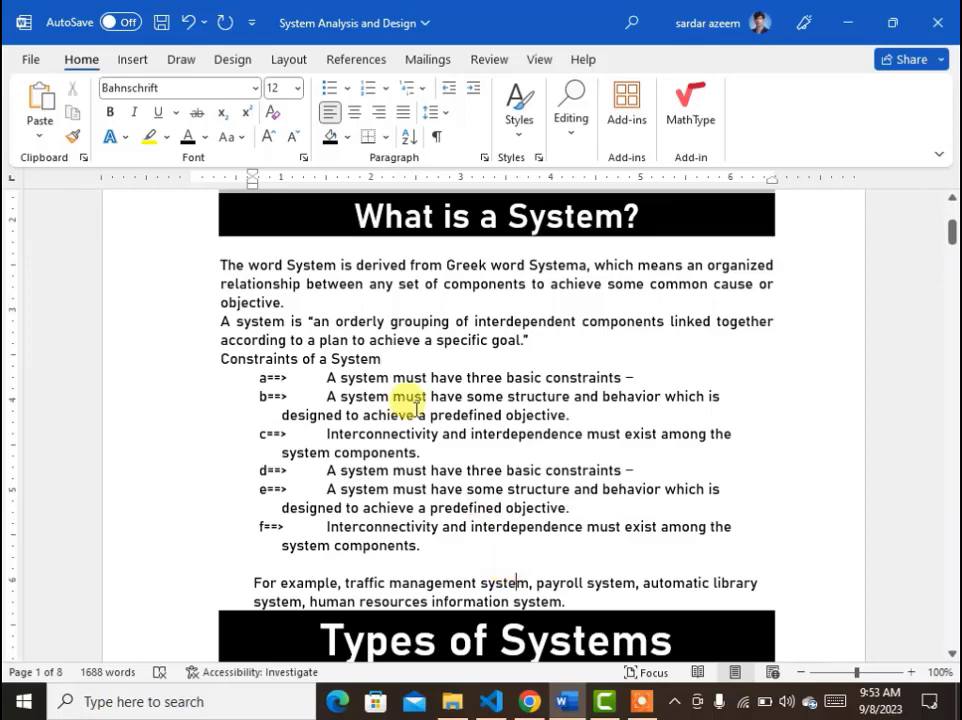
# Remove the numbering from the six constraint items.
pyautogui.moveTo(427, 549); pyautogui.dragTo(318, 365)
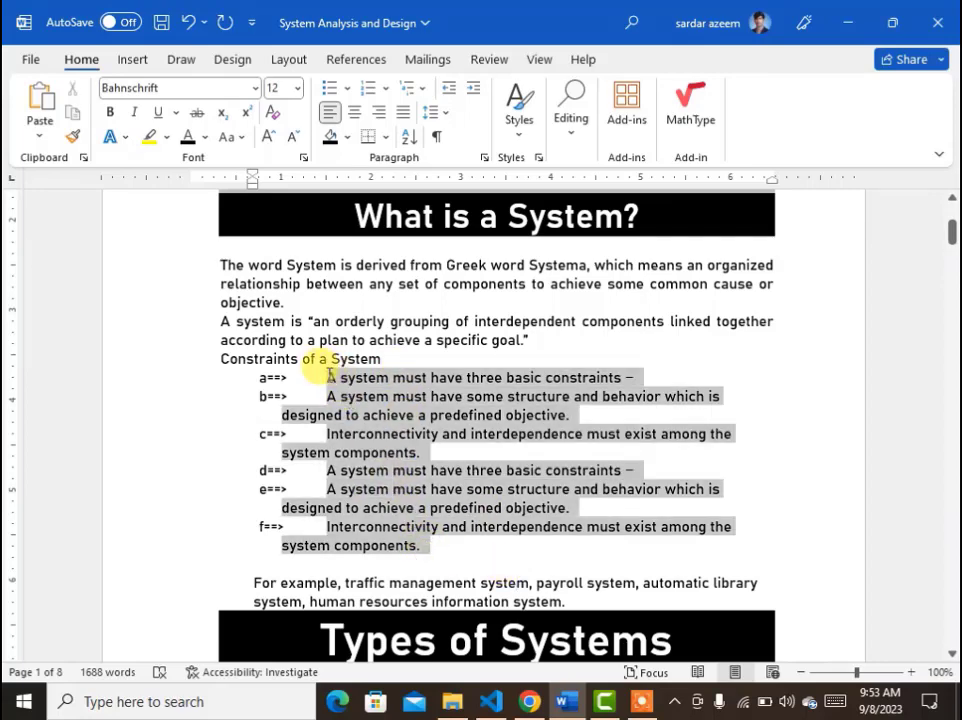
pyautogui.click(383, 90)
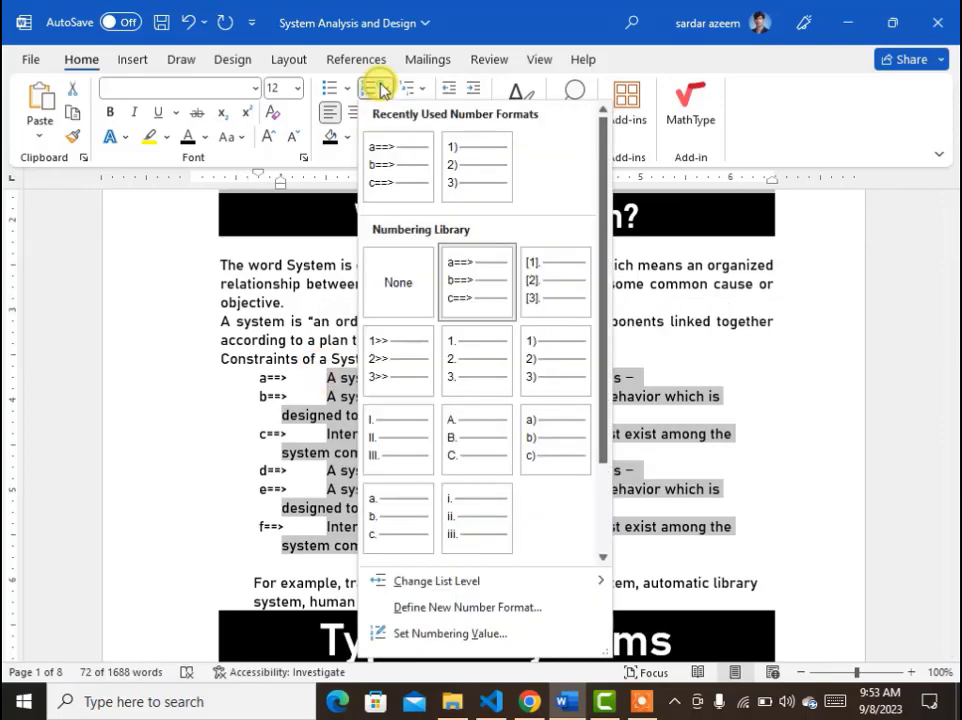
pyautogui.click(396, 284)
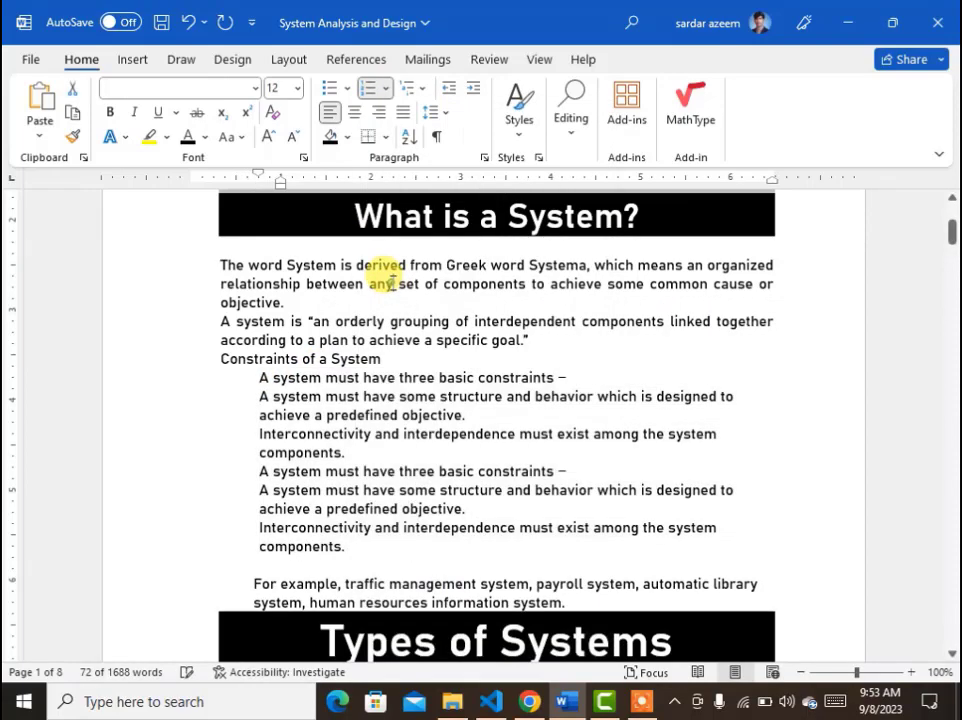
pyautogui.click(342, 90)
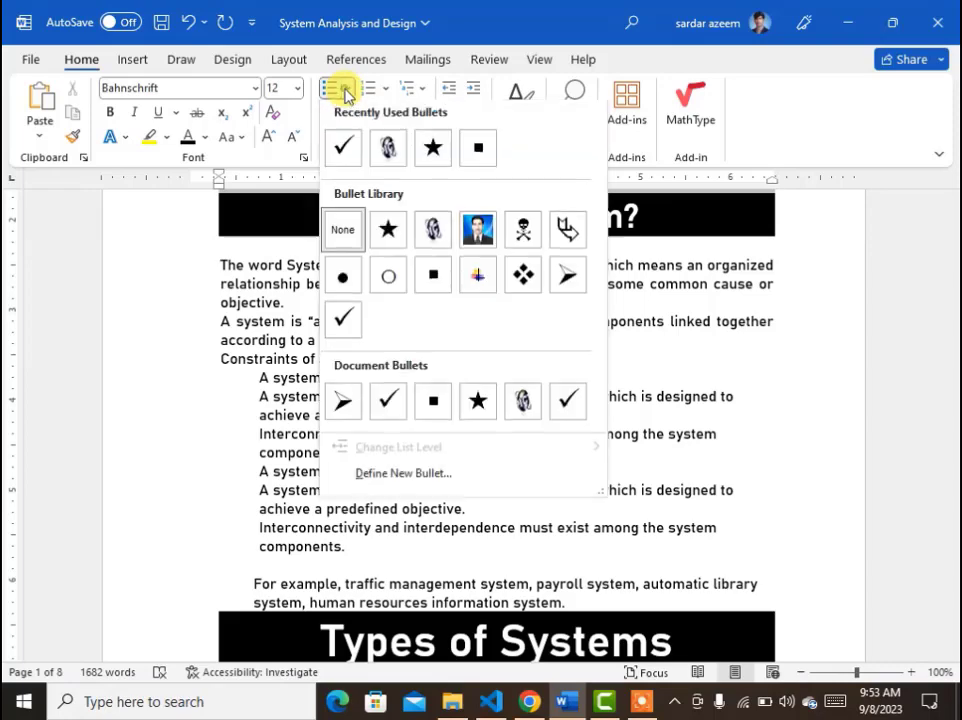
pyautogui.click(657, 402)
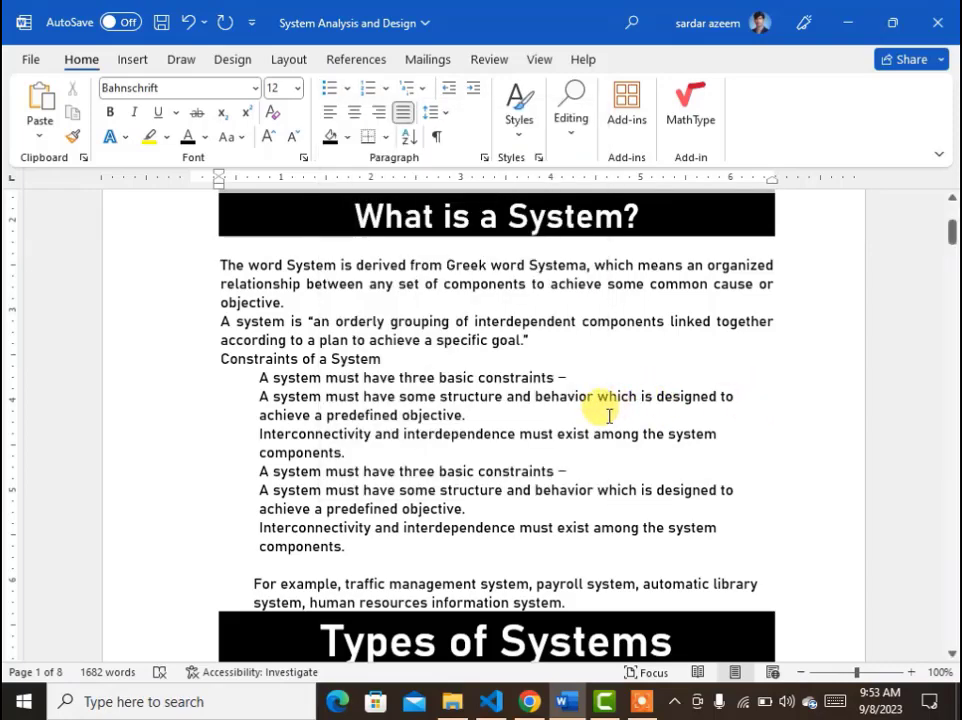
# Undo the recent list changes back to the original three unformatted constraint items.
pyautogui.hotkey('ctrl', 'z')
pyautogui.hotkey('ctrl', 'z')
pyautogui.hotkey('ctrl', 'z')
pyautogui.hotkey('ctrl', 'z')
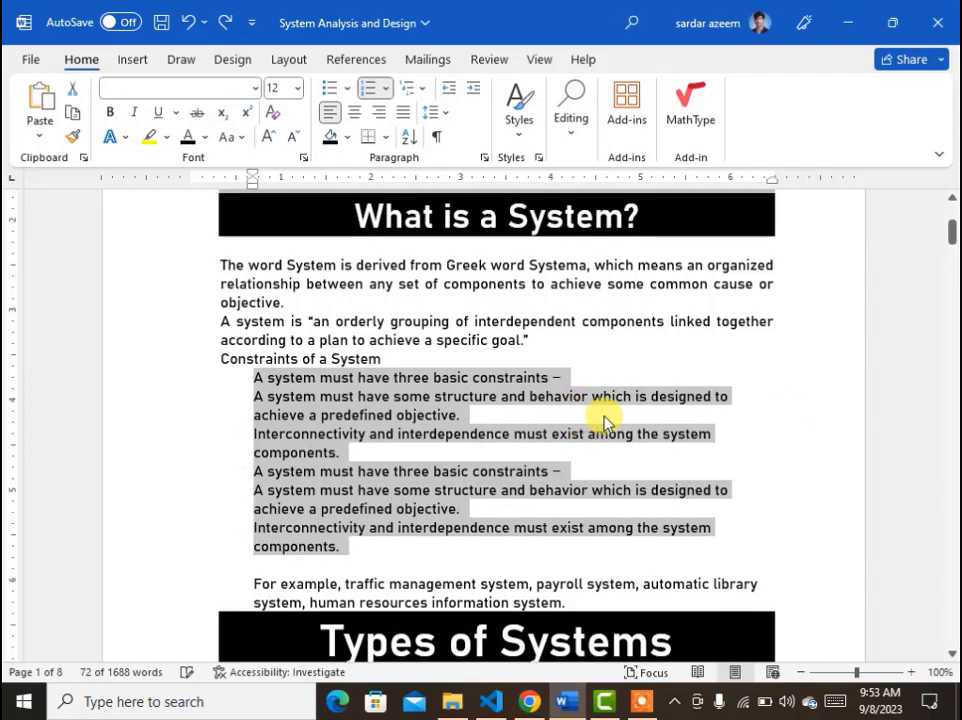
pyautogui.hotkey('ctrl', 'z')
pyautogui.hotkey('ctrl', 'z')
pyautogui.hotkey('ctrl', 'z')
pyautogui.hotkey('ctrl', 'z')
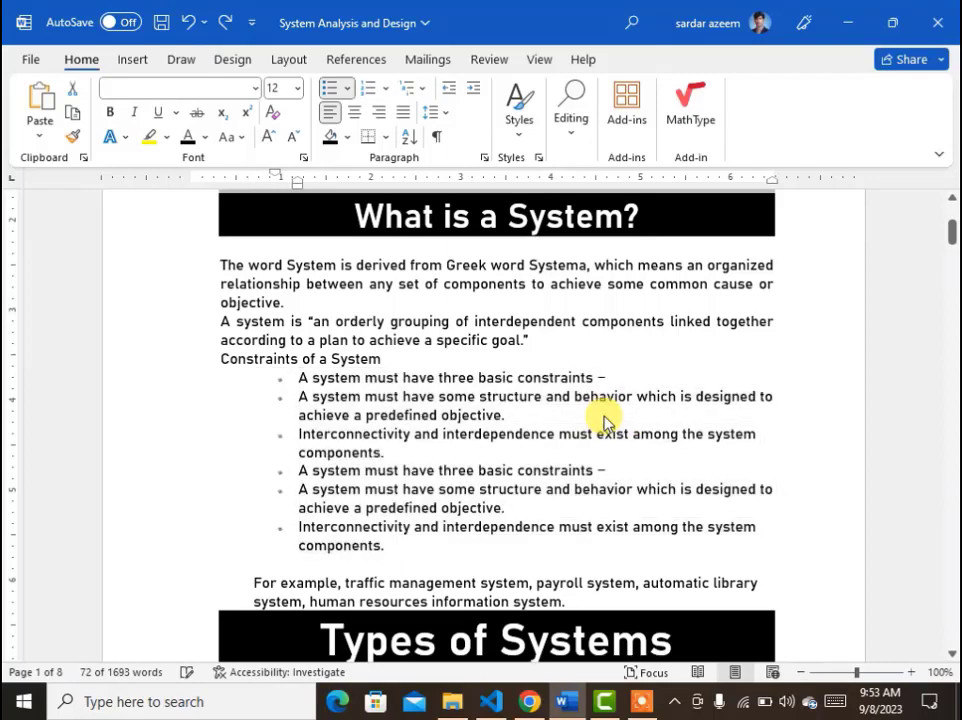
pyautogui.hotkey('ctrl', 'z')
pyautogui.hotkey('ctrl', 'z')
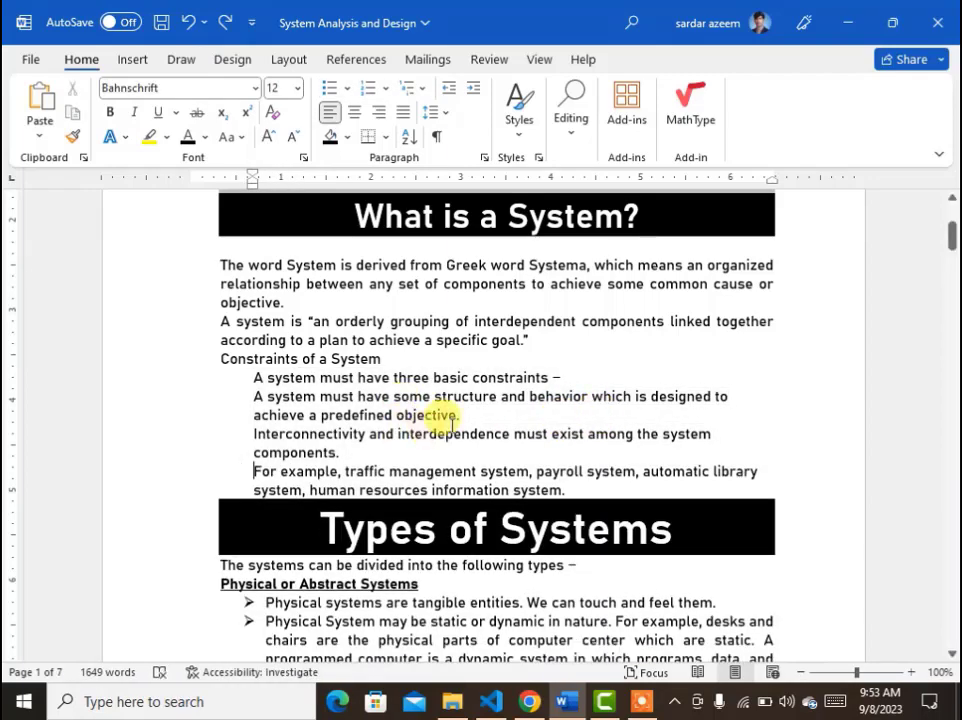
# Apply arrow bullets to the three constraint items.
pyautogui.moveTo(345, 452); pyautogui.dragTo(222, 385)
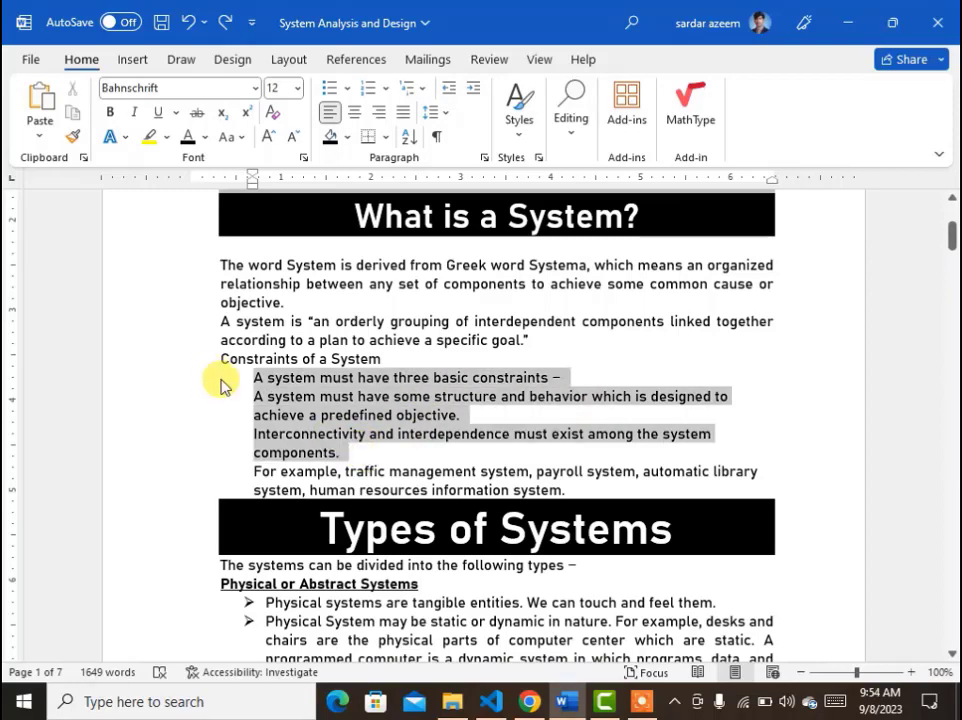
pyautogui.click(348, 89)
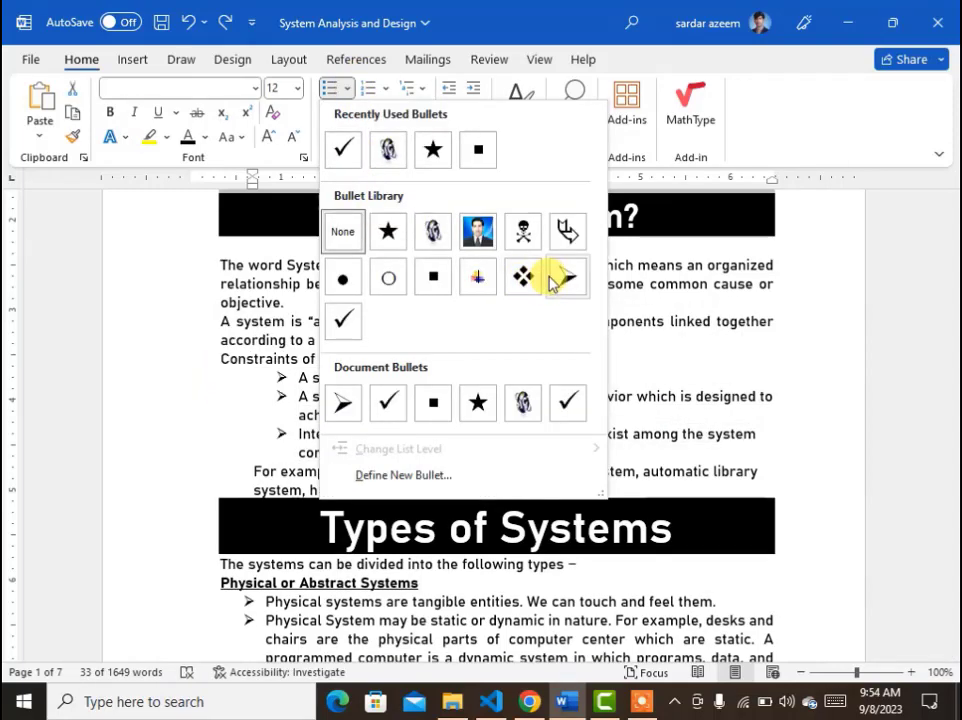
pyautogui.click(567, 277)
pyautogui.click(758, 419)
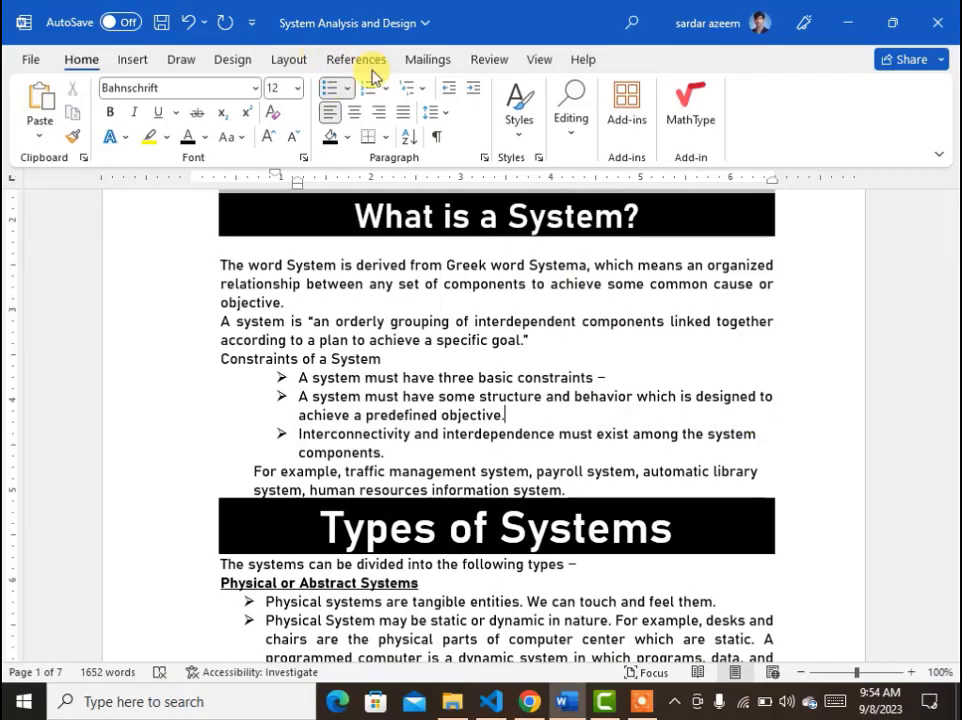
# At the end of the document, enter the question line 'Computer is ____________ Device'.
pyautogui.moveTo(950, 240); pyautogui.dragTo(945, 664)
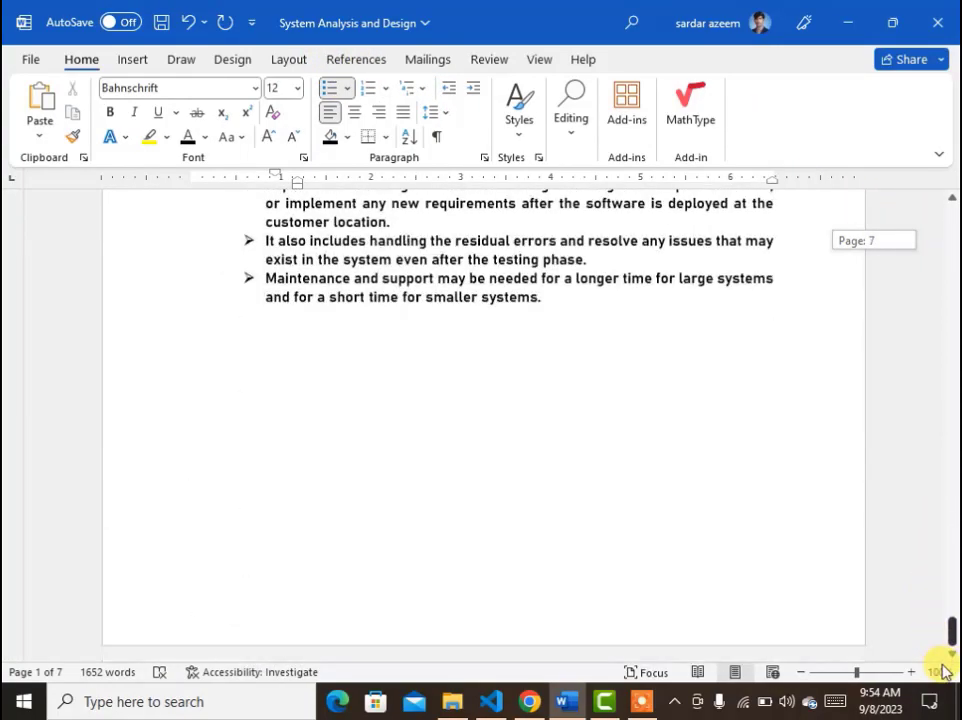
pyautogui.click(498, 412)
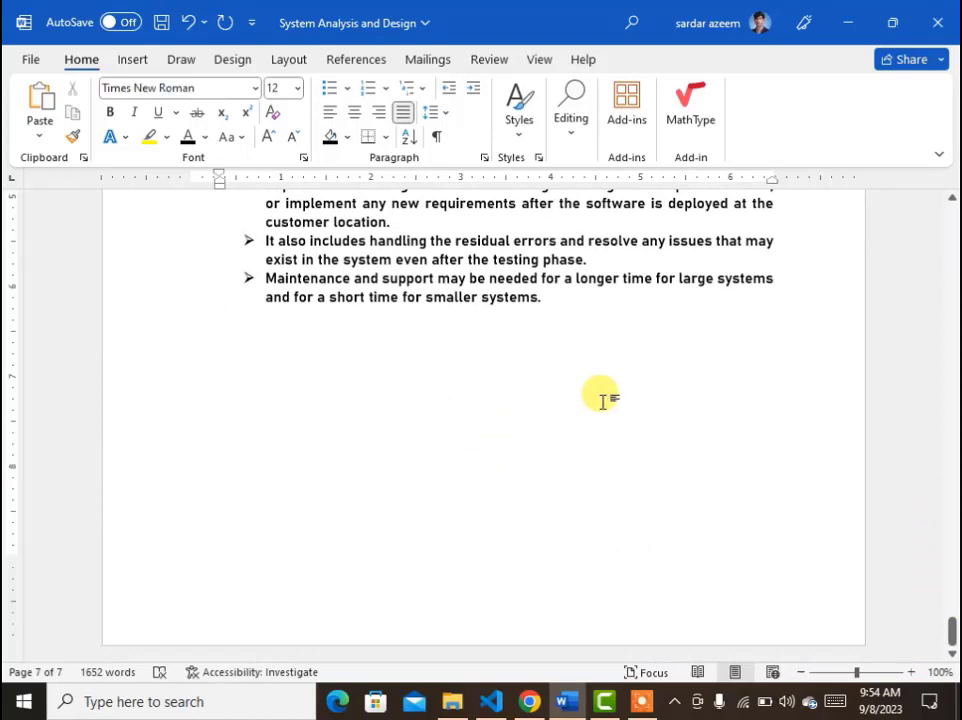
pyautogui.write('Computer')
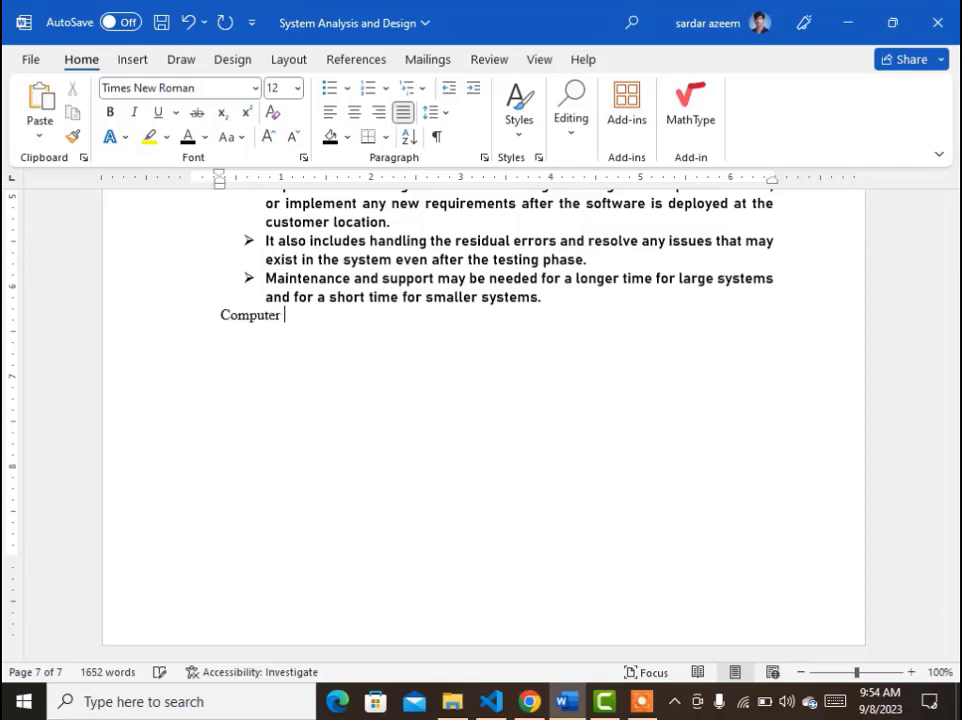
pyautogui.write(' is An ______________________')
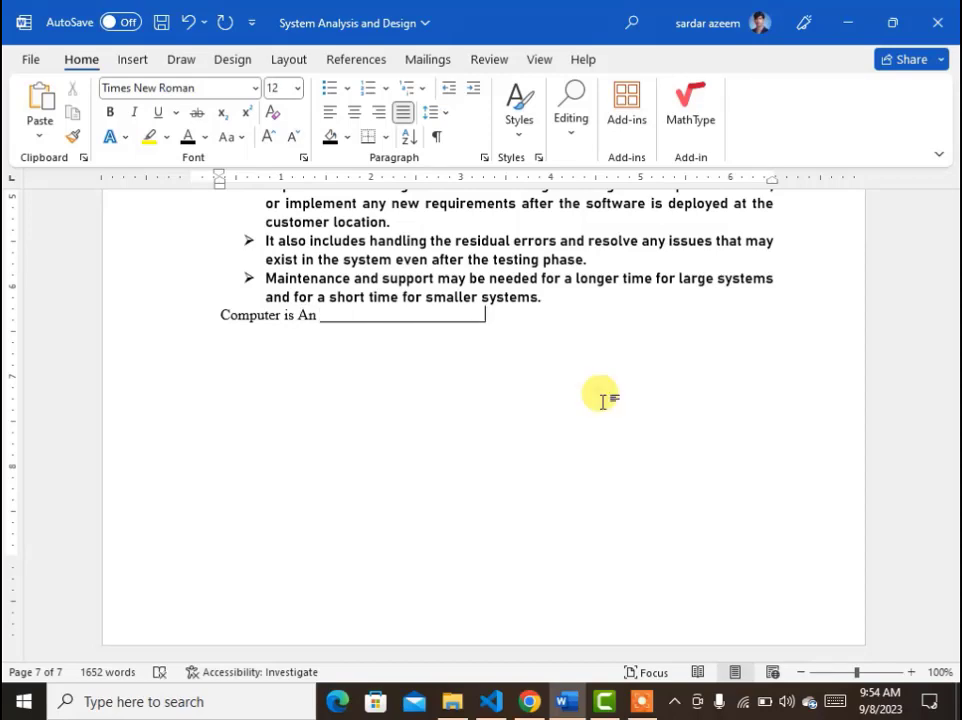
pyautogui.write(' DE')
pyautogui.press('BackSpace')
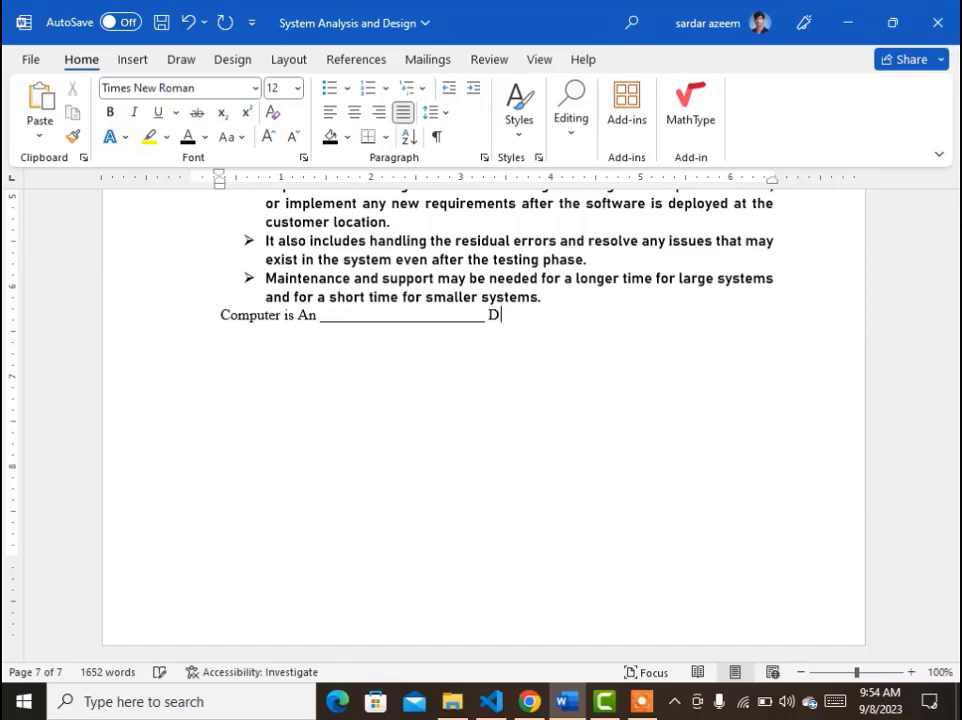
pyautogui.press('BackSpace')
pyautogui.press('BackSpace')
pyautogui.press('BackSpace')
pyautogui.press('BackSpace')
pyautogui.press('BackSpace')
pyautogui.press('BackSpace')
pyautogui.press('BackSpace')
pyautogui.press('BackSpace')
pyautogui.press('BackSpace')
pyautogui.press('BackSpace')
pyautogui.press('BackSpace')
pyautogui.press('BackSpace')
pyautogui.press('BackSpace')
pyautogui.press('BackSpace')
pyautogui.press('BackSpace')
pyautogui.press('BackSpace')
pyautogui.press('BackSpace')
pyautogui.press('BackSpace')
pyautogui.press('BackSpace')
pyautogui.press('BackSpace')
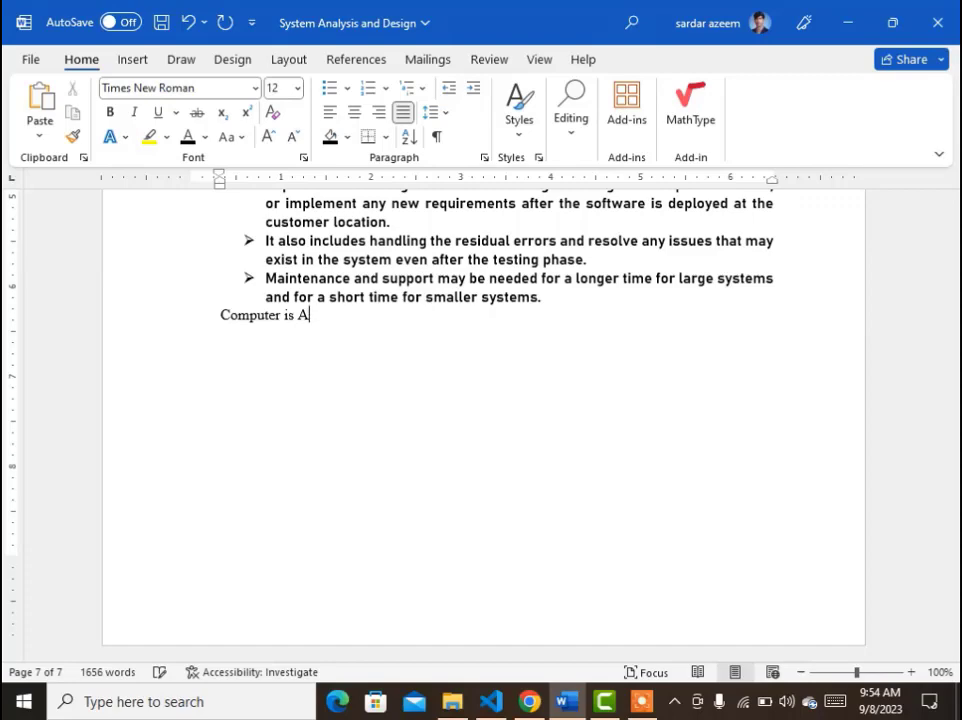
pyautogui.press('BackSpace')
pyautogui.write('a')
pyautogui.press('BackSpace')
pyautogui.write('__________________')
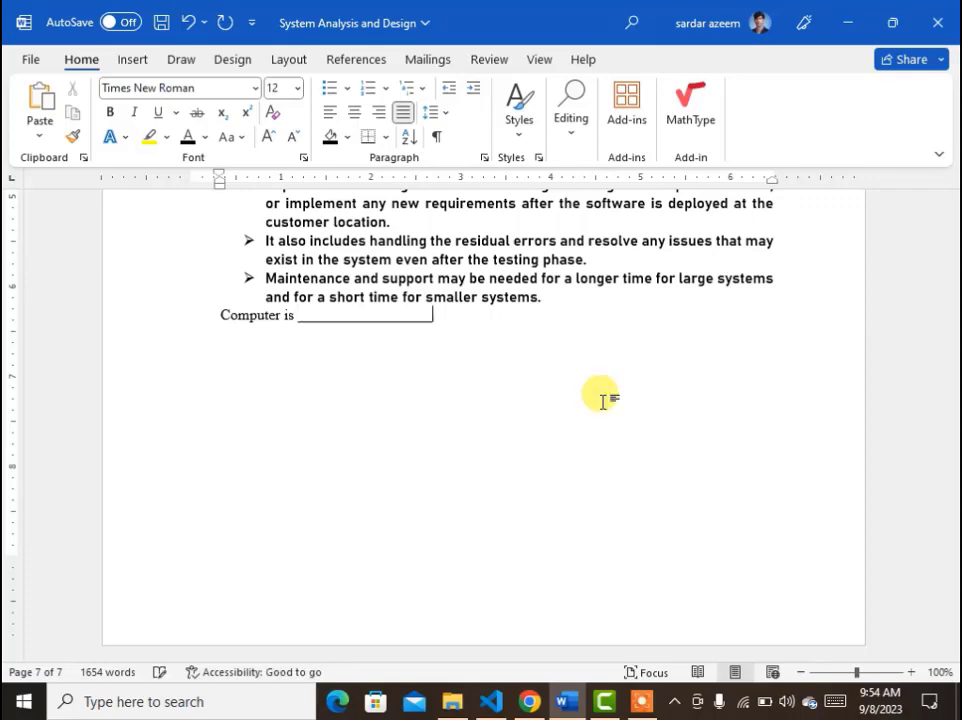
pyautogui.write(' Device')
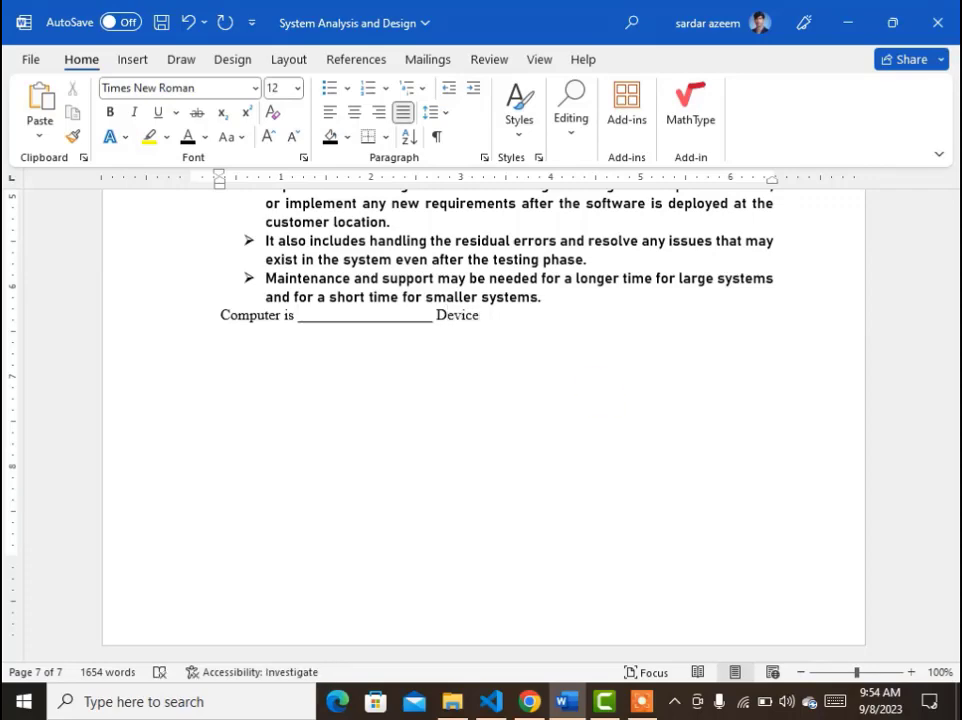
pyautogui.press('Return')
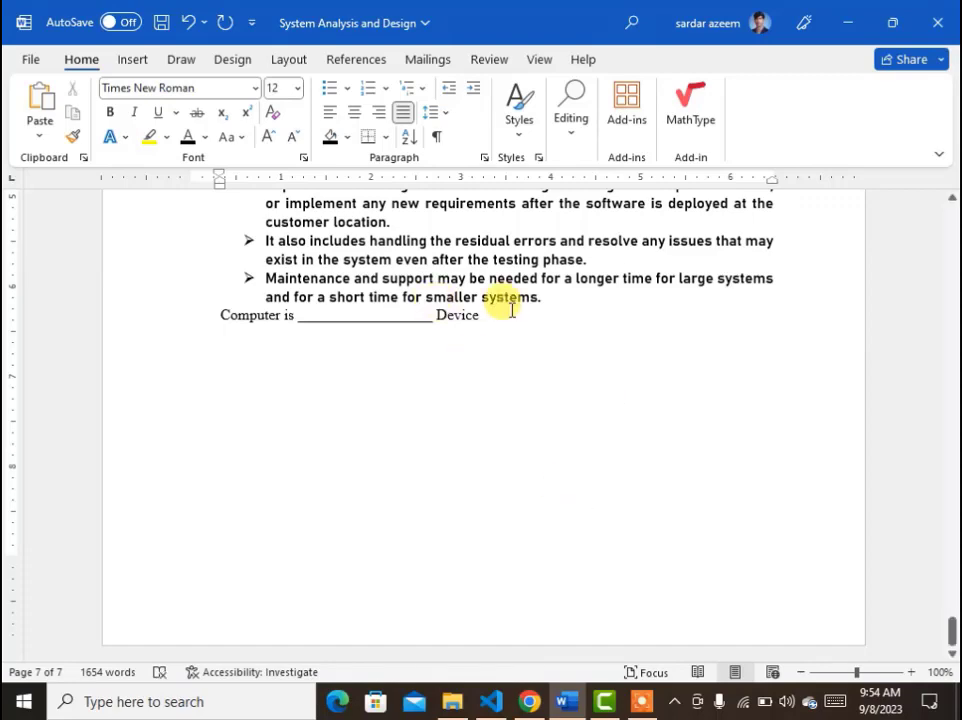
# Apply the 1) a) i) multilevel list to the question line and move it back out to the first level at the margin.
pyautogui.moveTo(490, 314); pyautogui.dragTo(247, 312)
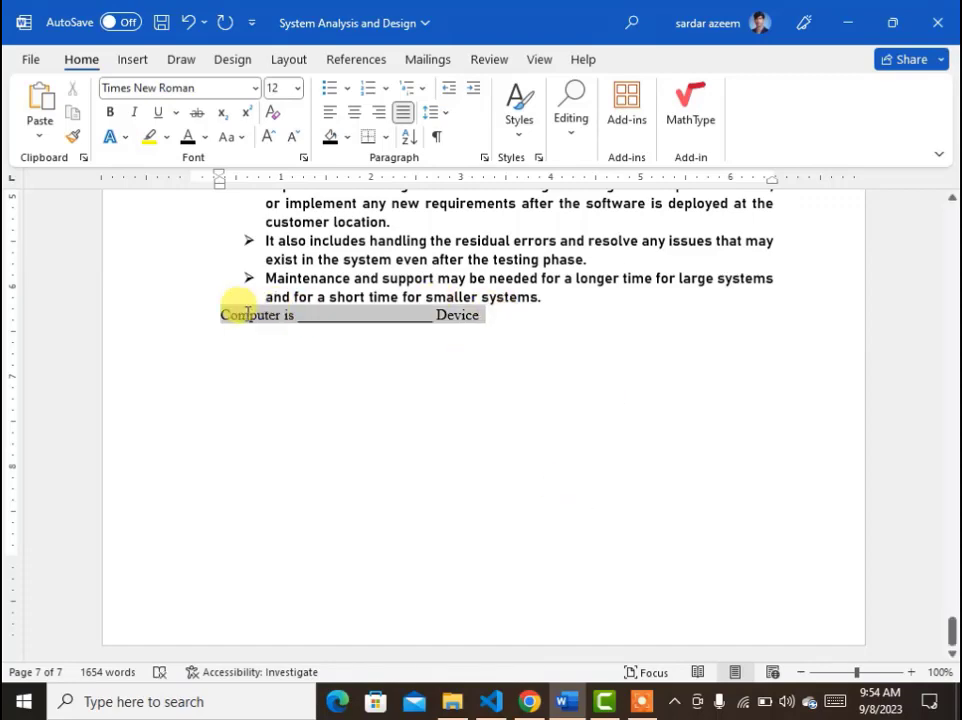
pyautogui.click(419, 92)
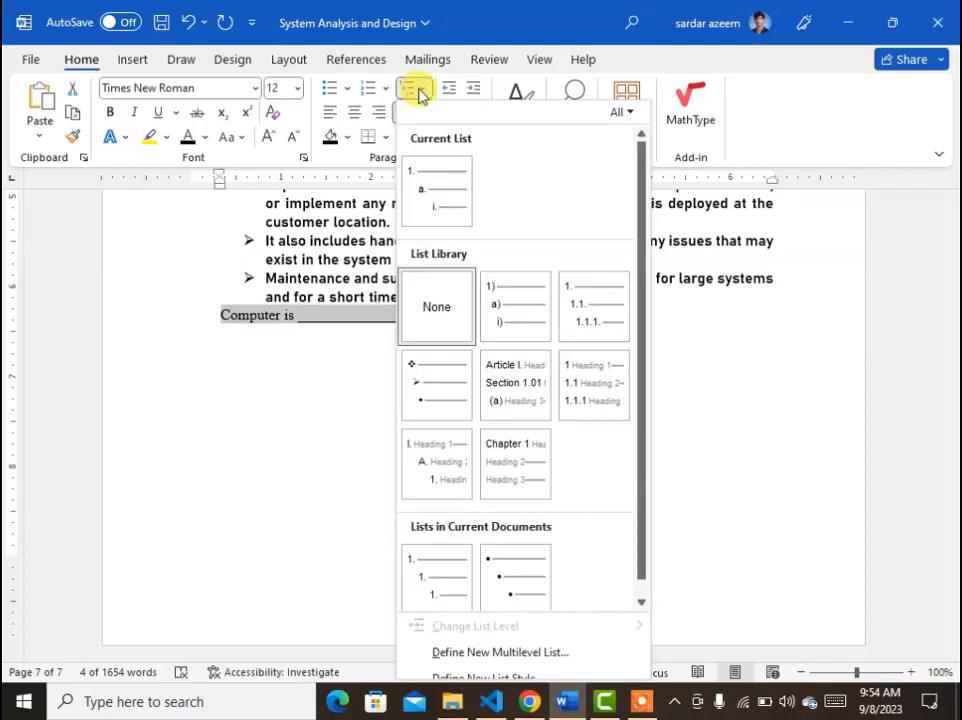
pyautogui.moveTo(513, 294)
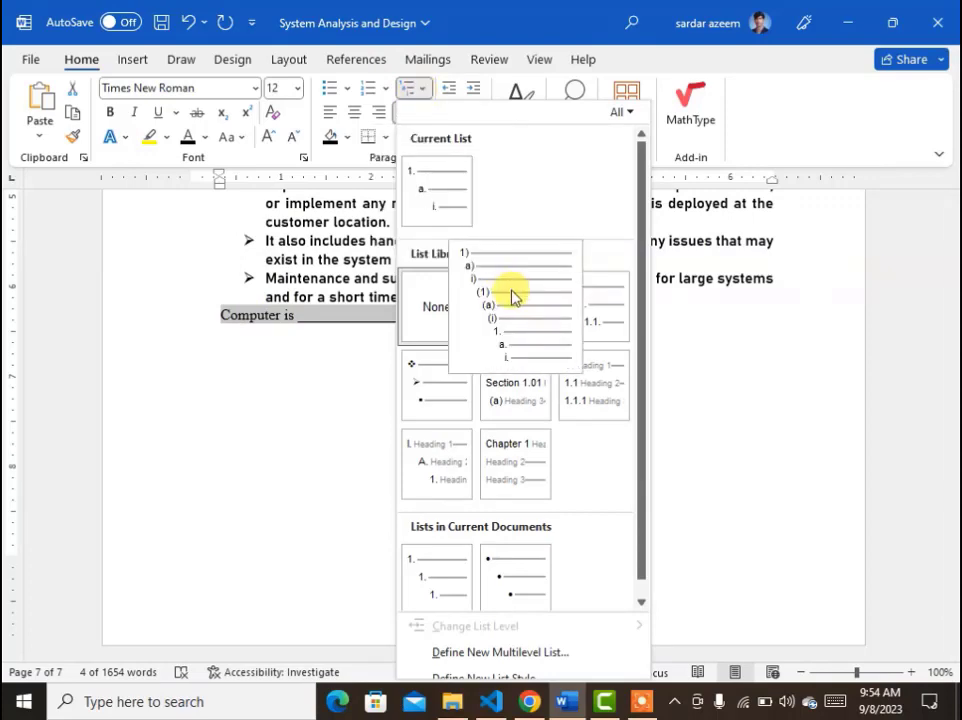
pyautogui.click(513, 297)
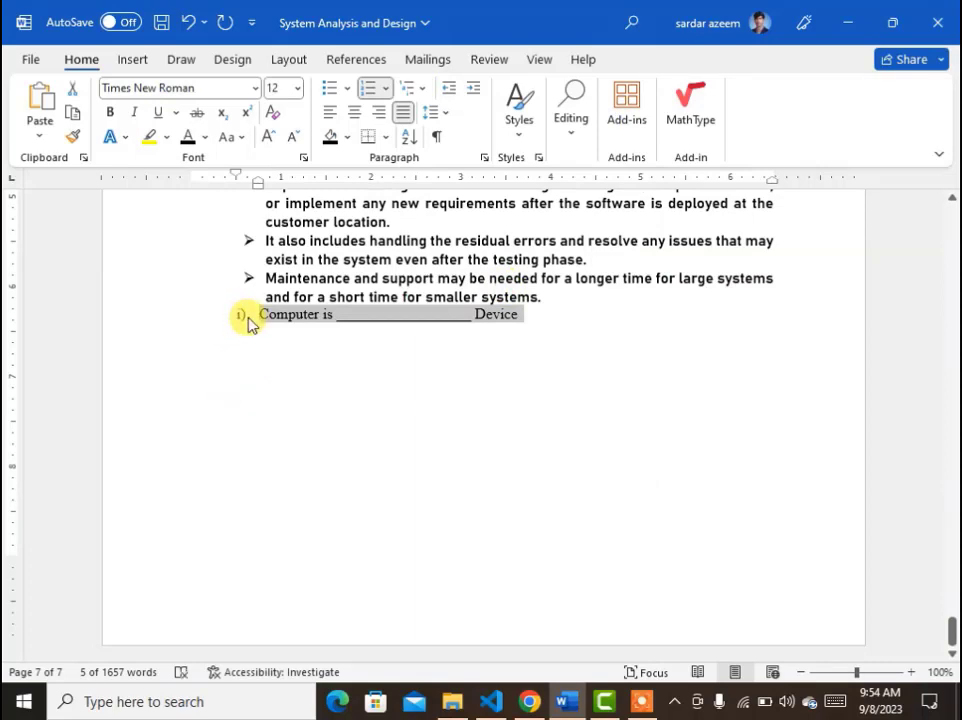
pyautogui.hotkey('shift', 'Tab')
pyautogui.hotkey('shift', 'Tab')
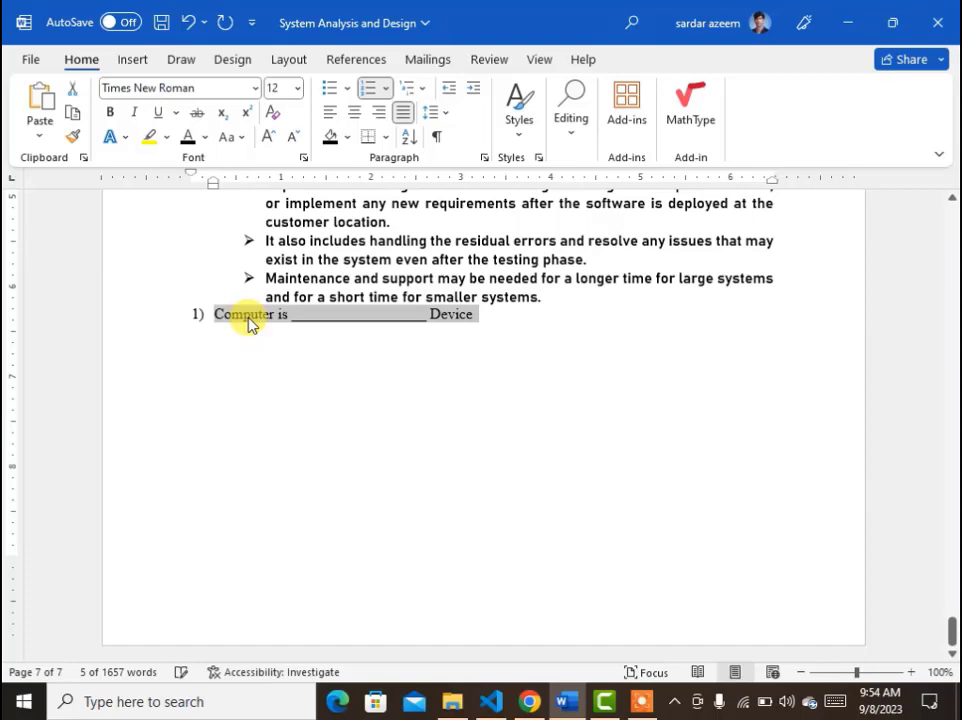
# Add second-level options Electronic Device, Electric Device and Mechanical Device under question 1.
pyautogui.click(249, 316)
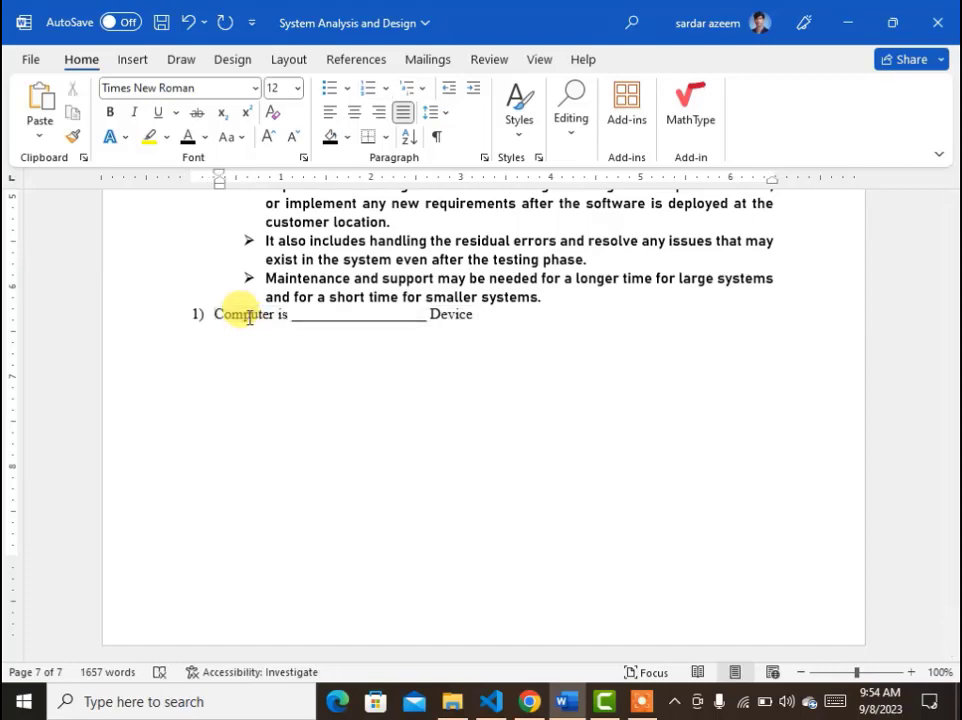
pyautogui.press('Up')
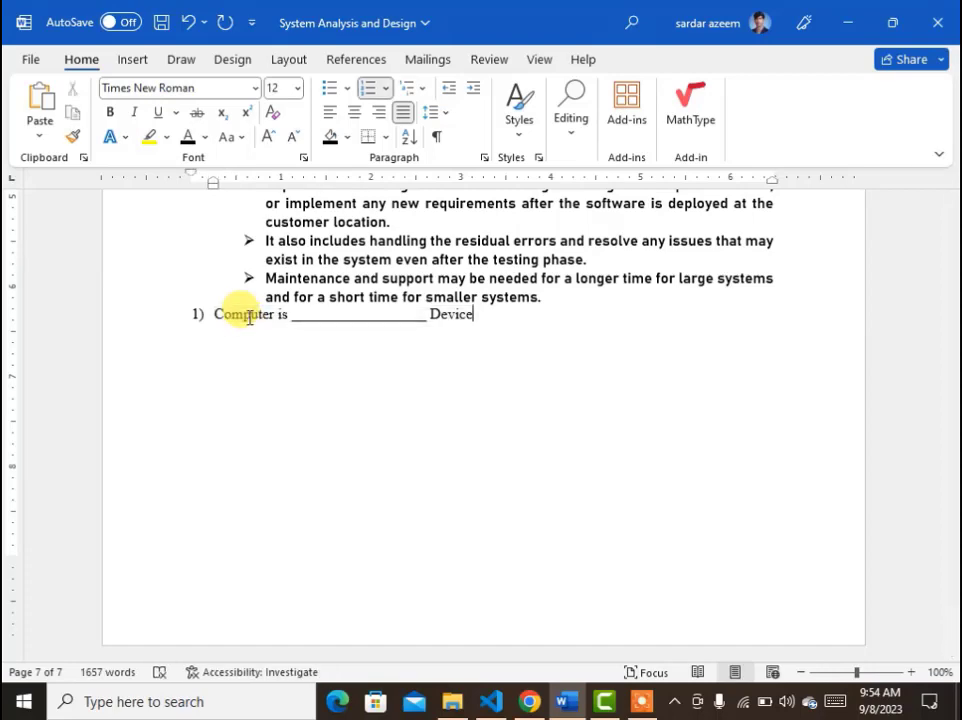
pyautogui.press('Return')
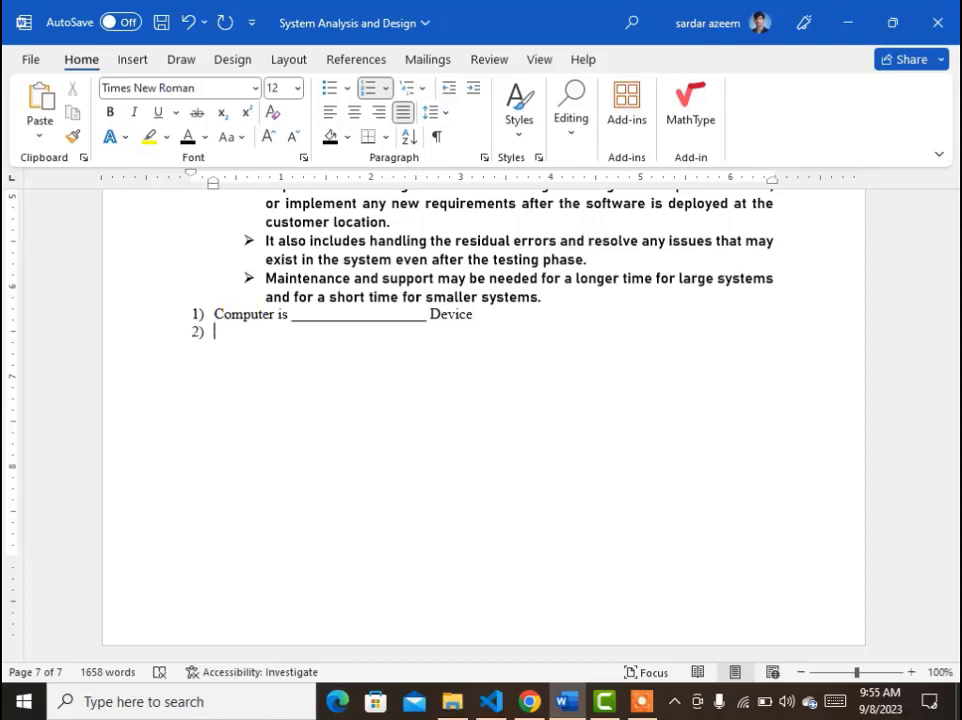
pyautogui.press('Tab')
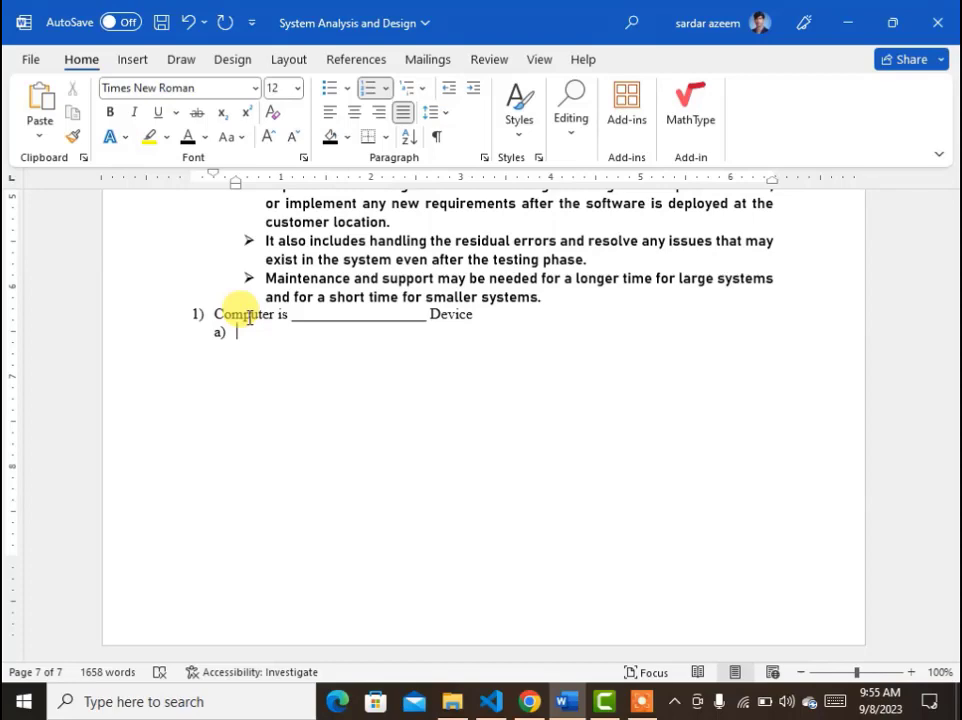
pyautogui.write('E')
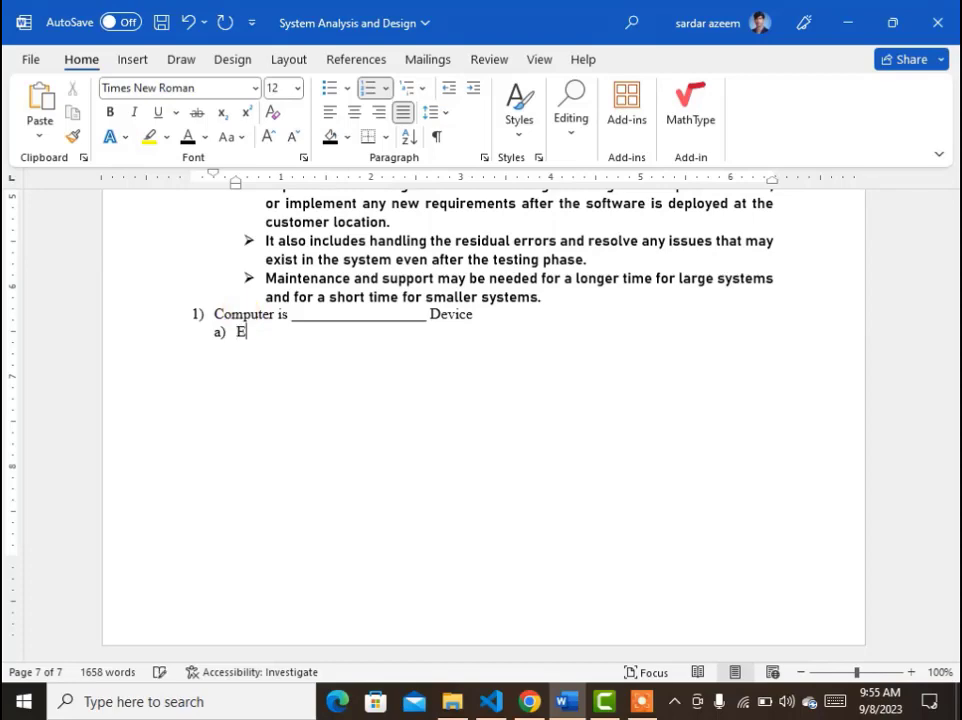
pyautogui.write('lectronic Device')
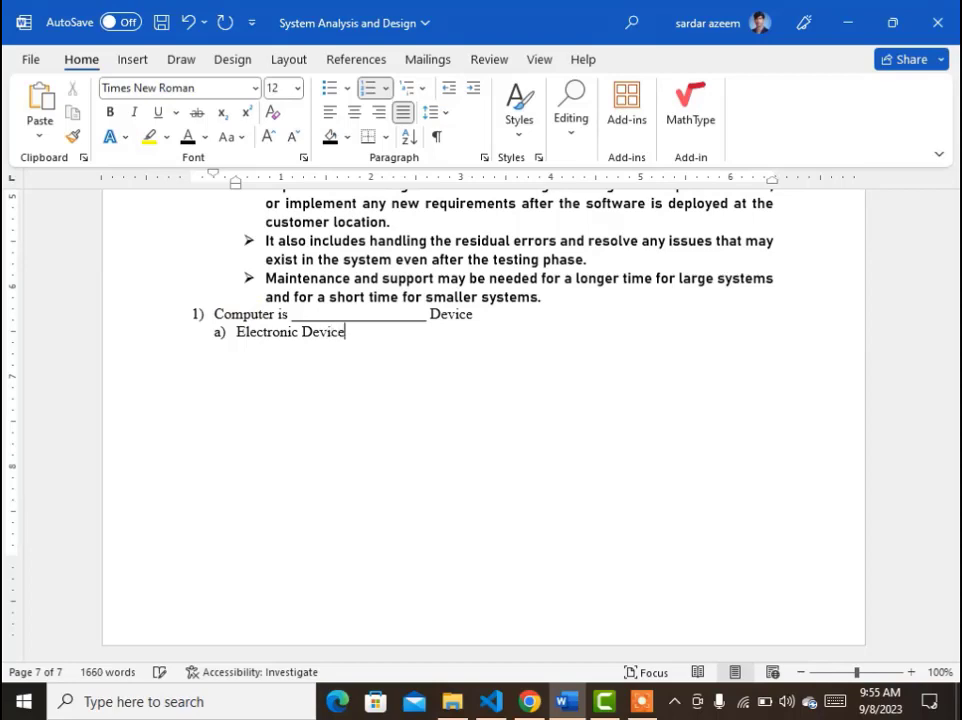
pyautogui.press('Return')
pyautogui.write('E')
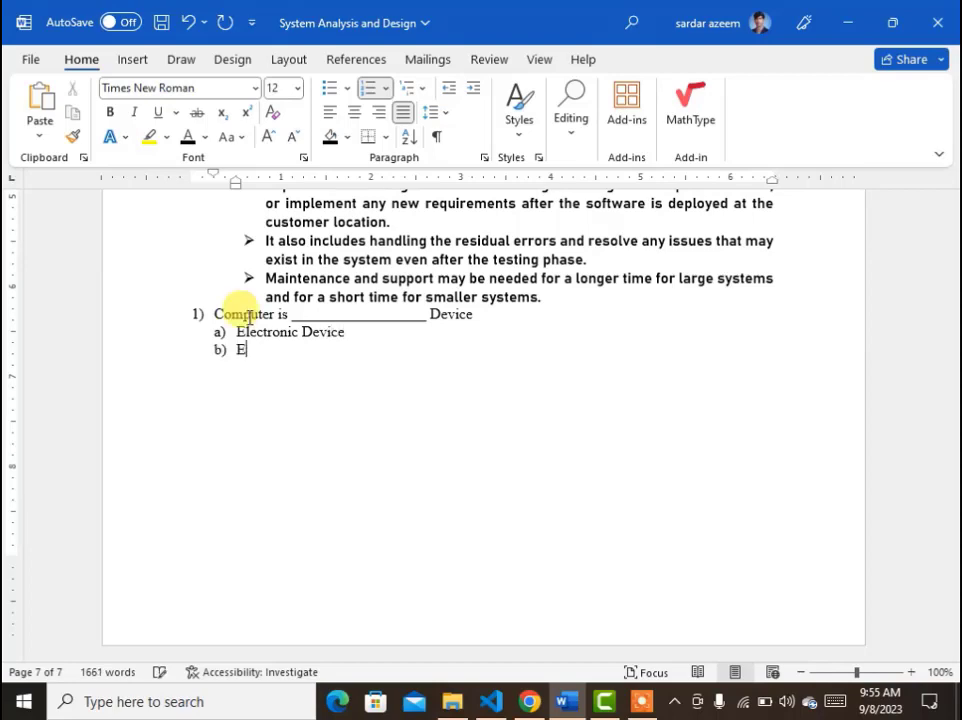
pyautogui.write('lectric')
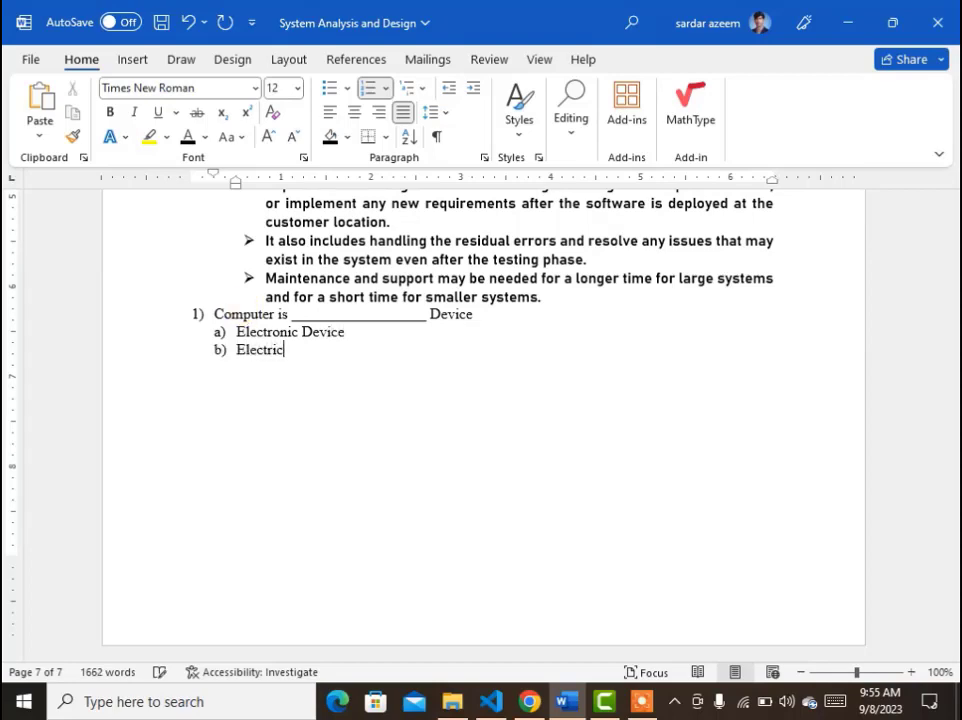
pyautogui.write(' Device')
pyautogui.press('Return')
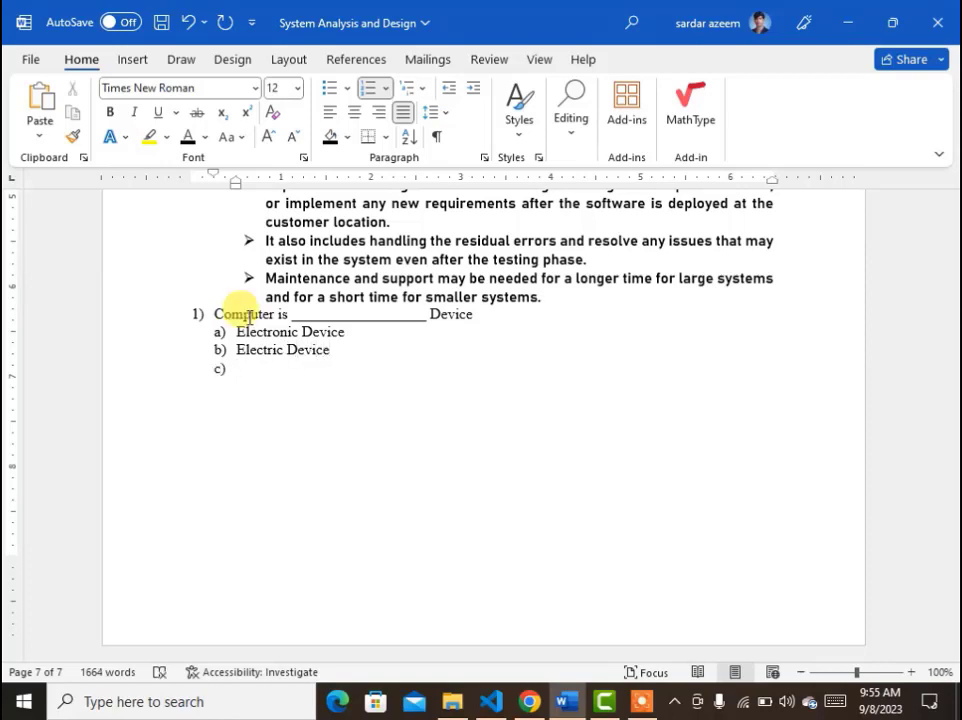
pyautogui.write('Mechanical ')
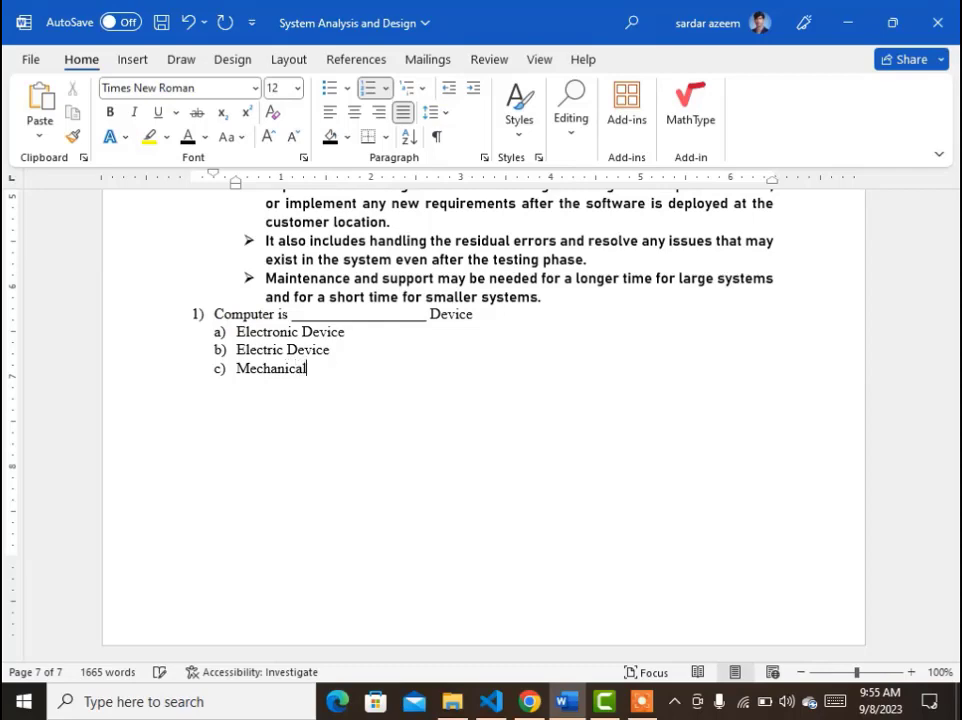
pyautogui.write('Device')
pyautogui.press('Return')
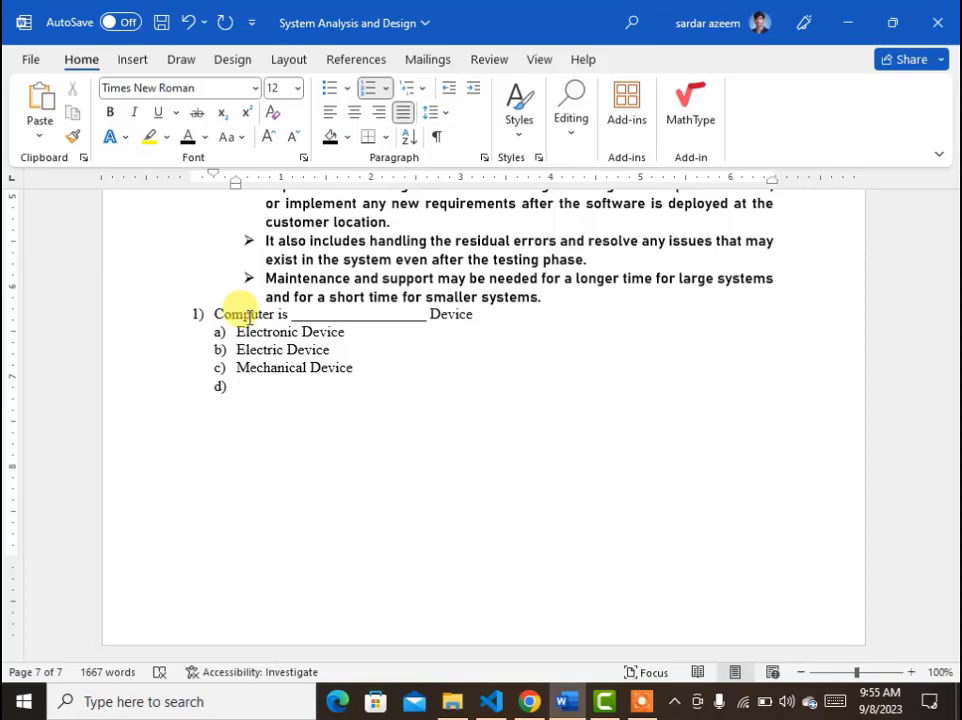
# Add question 2 at the top level: 'Ms Word is ____________ Software'.
pyautogui.hotkey('shift', 'Tab')
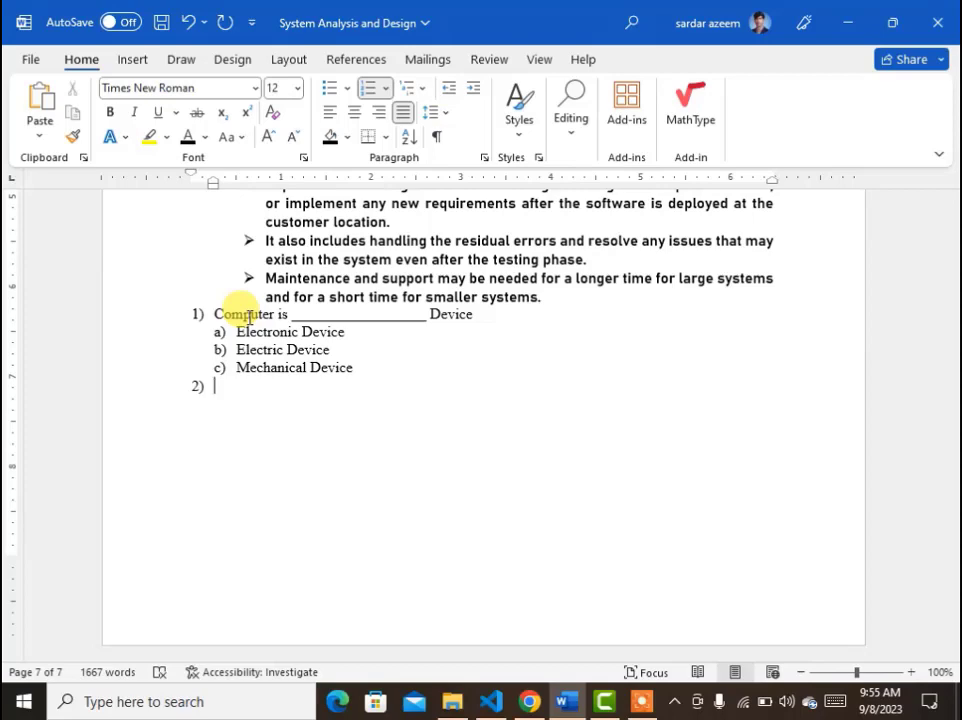
pyautogui.write('Ms W')
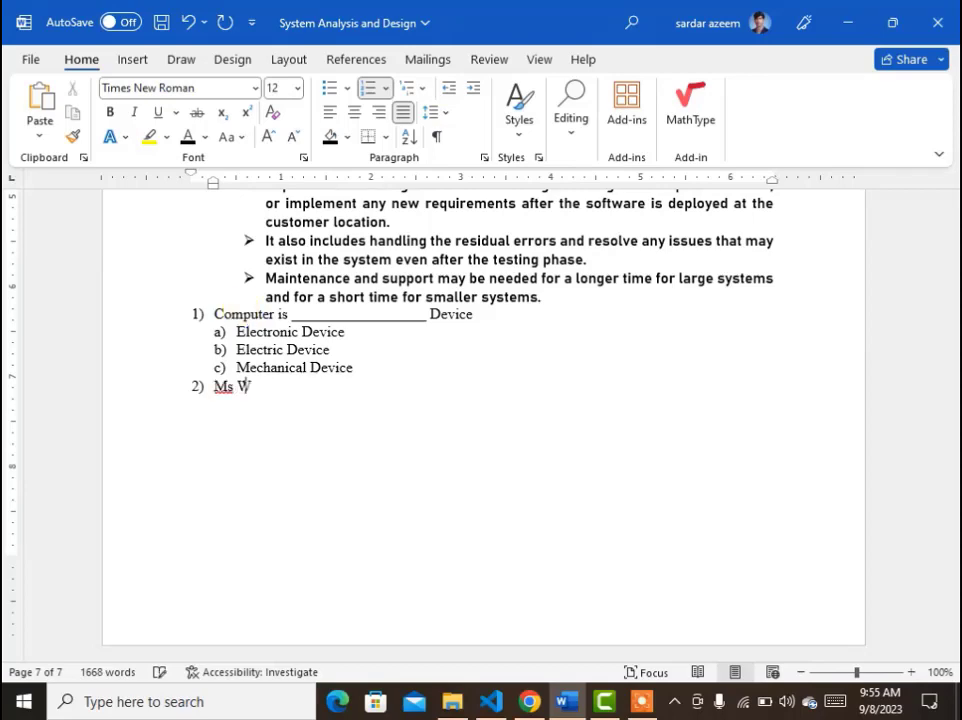
pyautogui.write('ord is ___________________________________________')
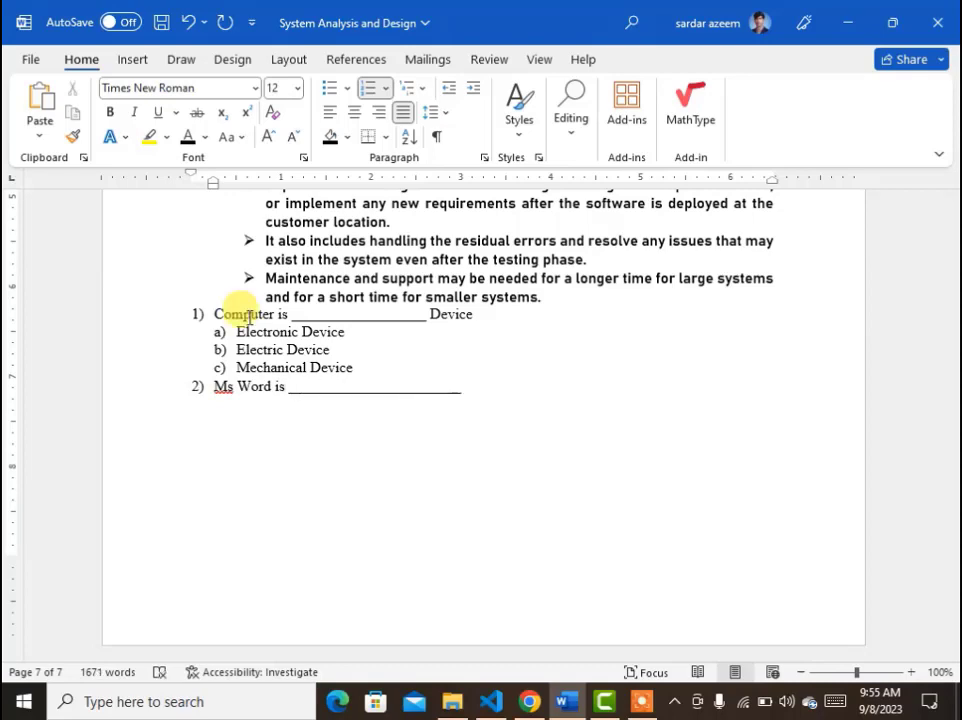
pyautogui.write(' Software')
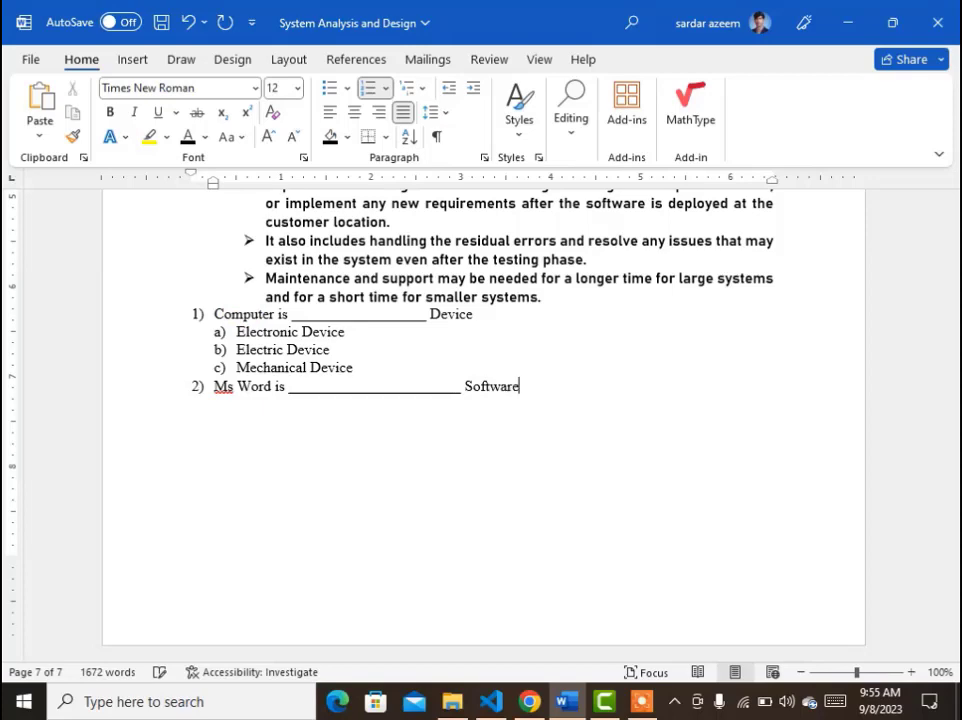
# Add second-level options Application SW and System SW under question 2.
pyautogui.press('Return')
pyautogui.press('Tab')
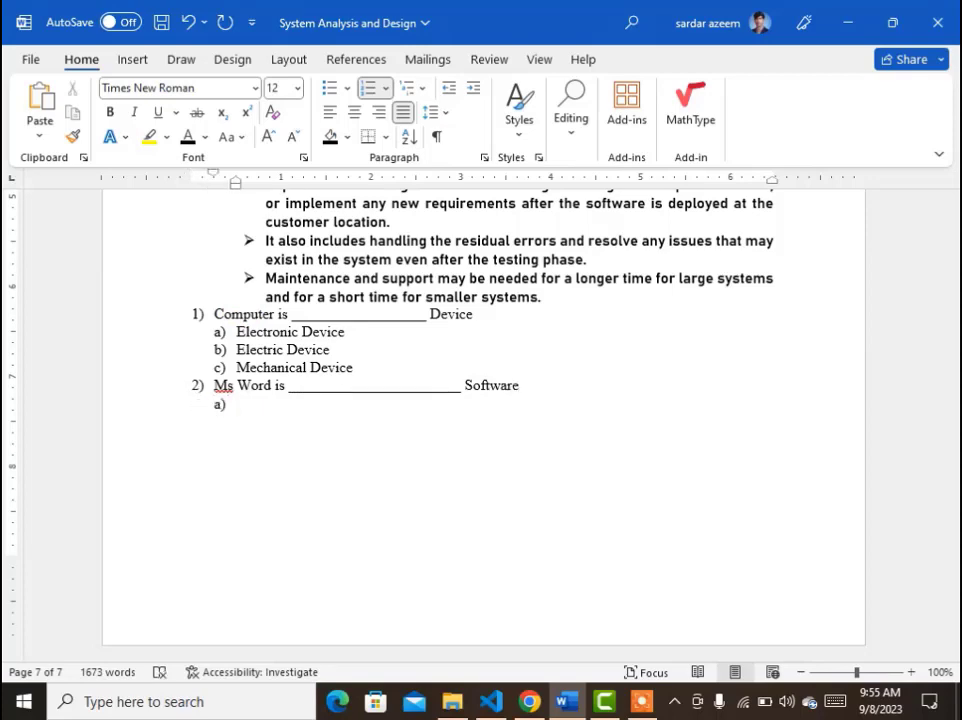
pyautogui.write('Applicatio')
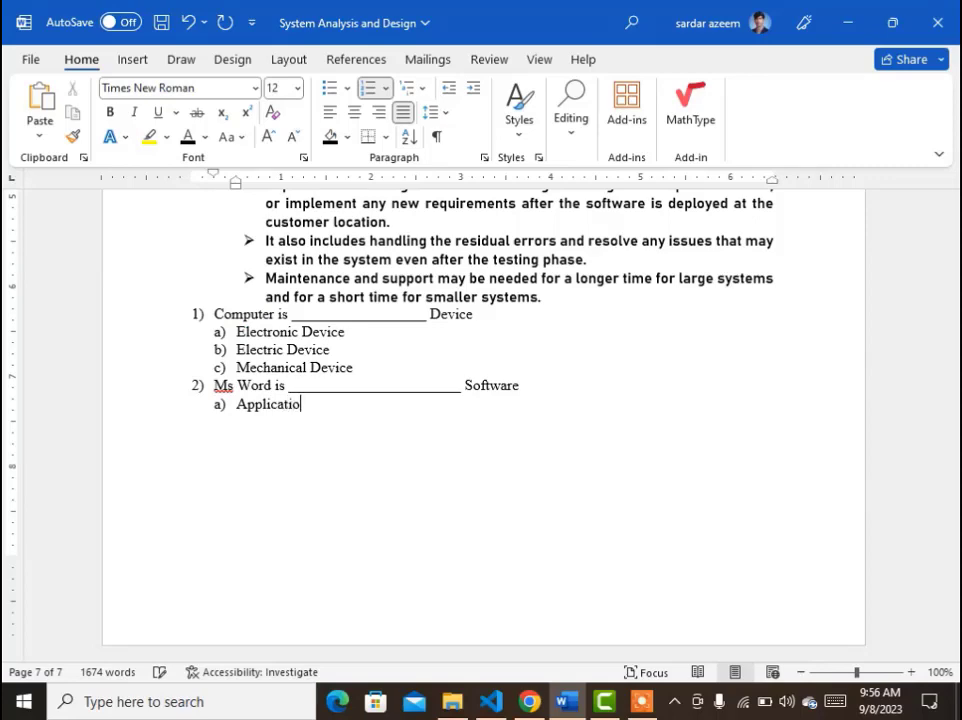
pyautogui.write('n SW')
pyautogui.press('Return')
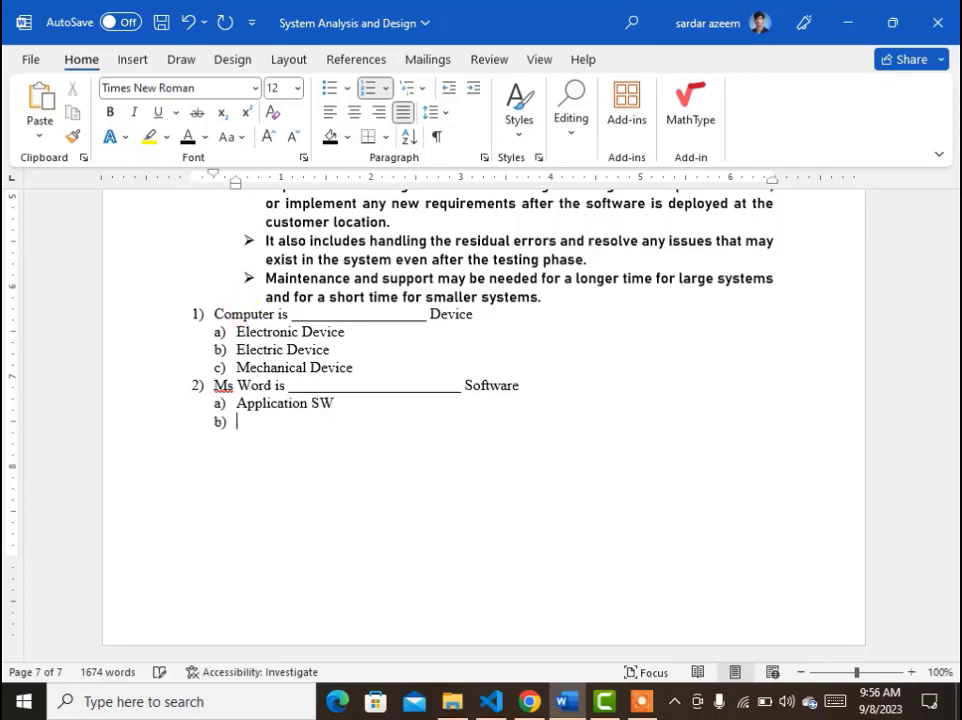
pyautogui.write('System SW')
pyautogui.press('Return')
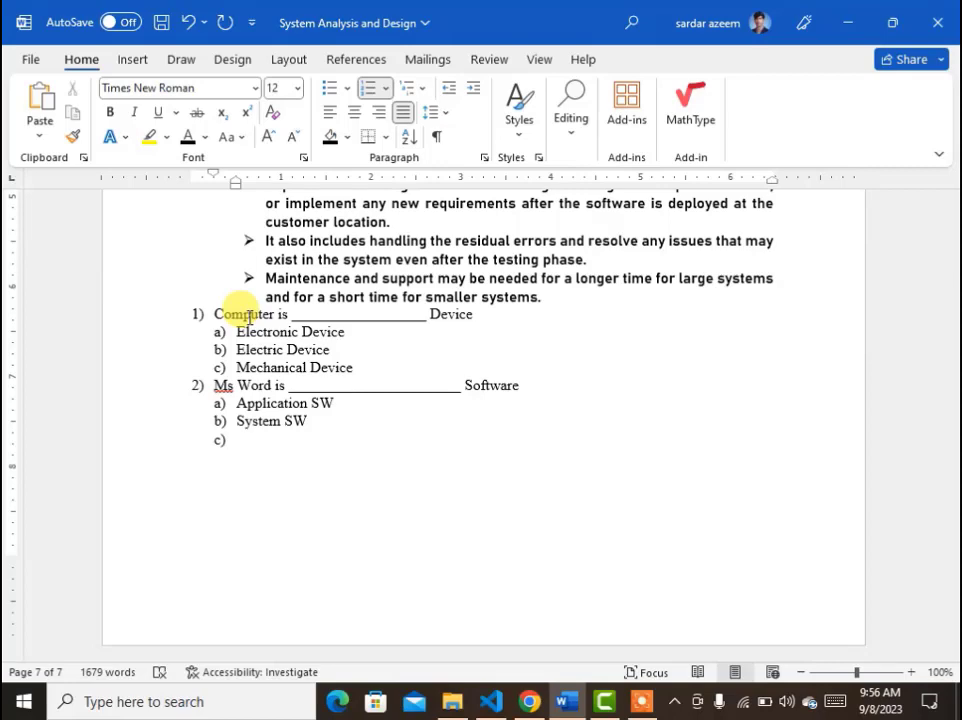
# Add a third option, Antivirus SW, under question 2.
pyautogui.write('ANti')
pyautogui.press('BackSpace')
pyautogui.press('BackSpace')
pyautogui.press('BackSpace')
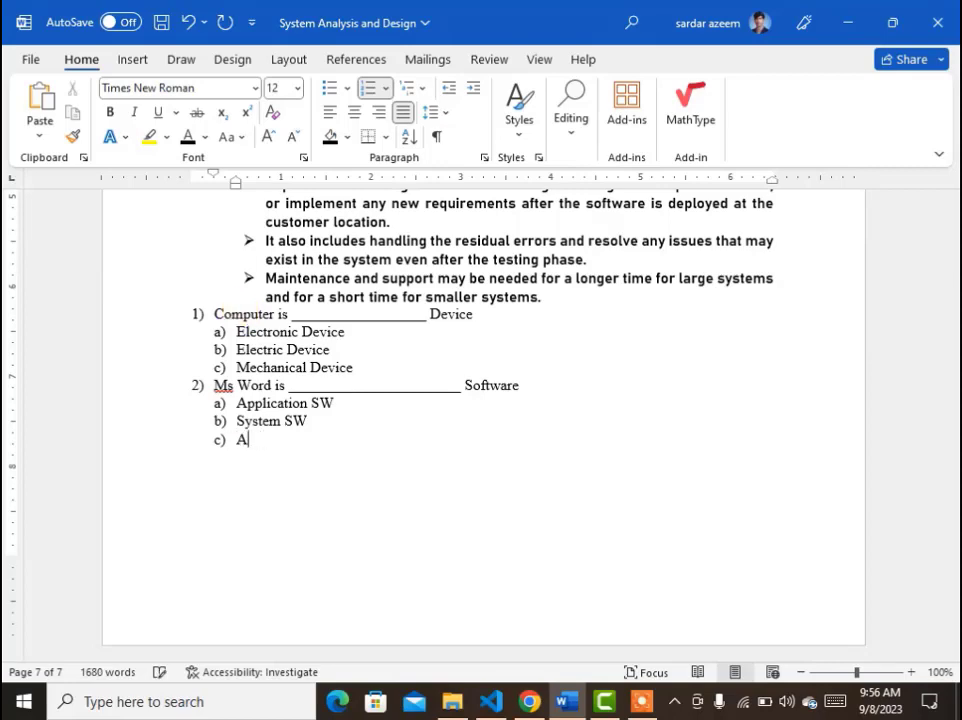
pyautogui.write('ntivirus SW')
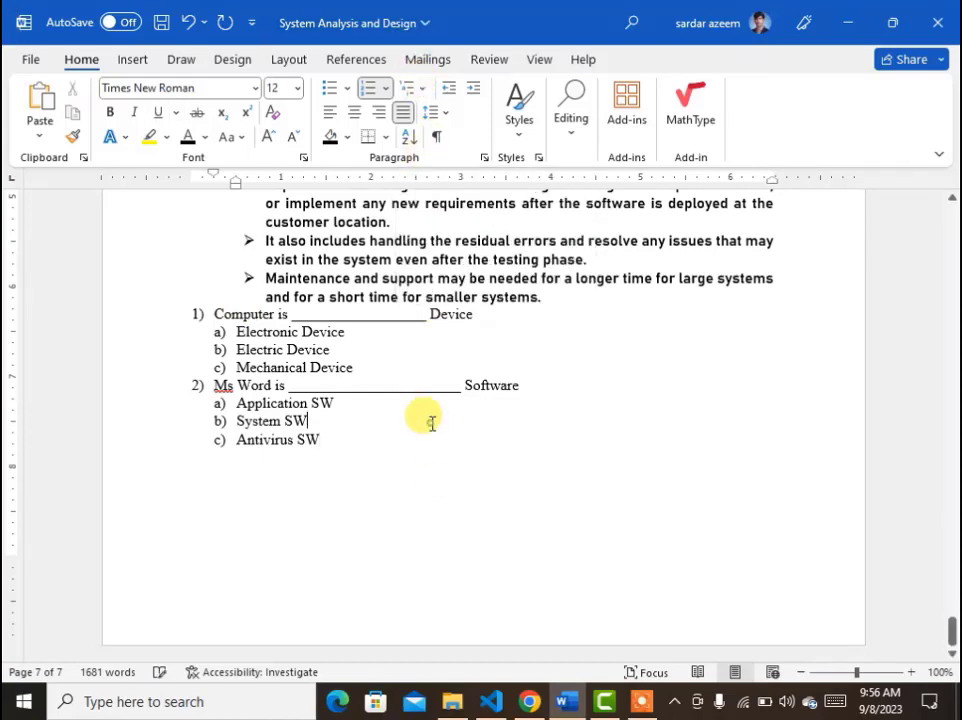
# Add a third-level item, Productivity, under the Application SW option.
pyautogui.click(370, 463)
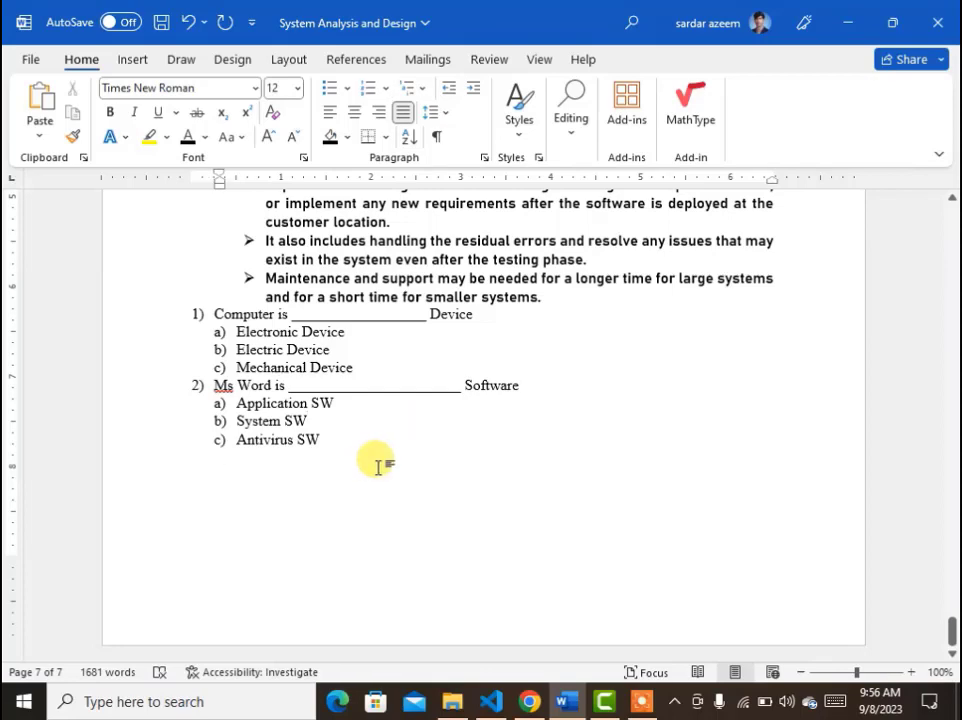
pyautogui.click(352, 401)
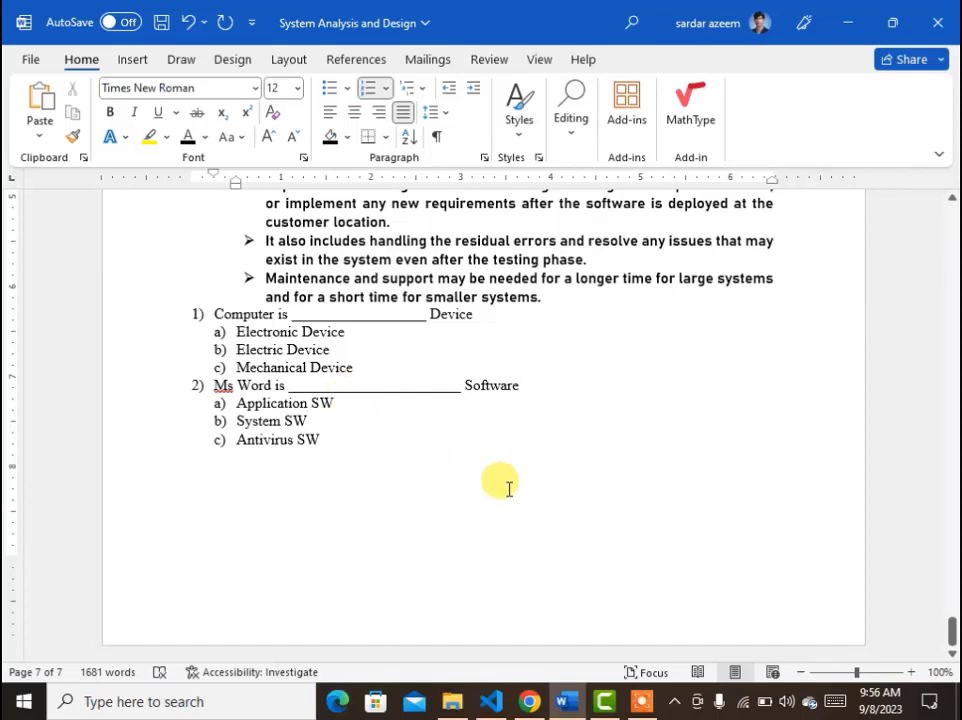
pyautogui.press('Return')
pyautogui.press('Tab')
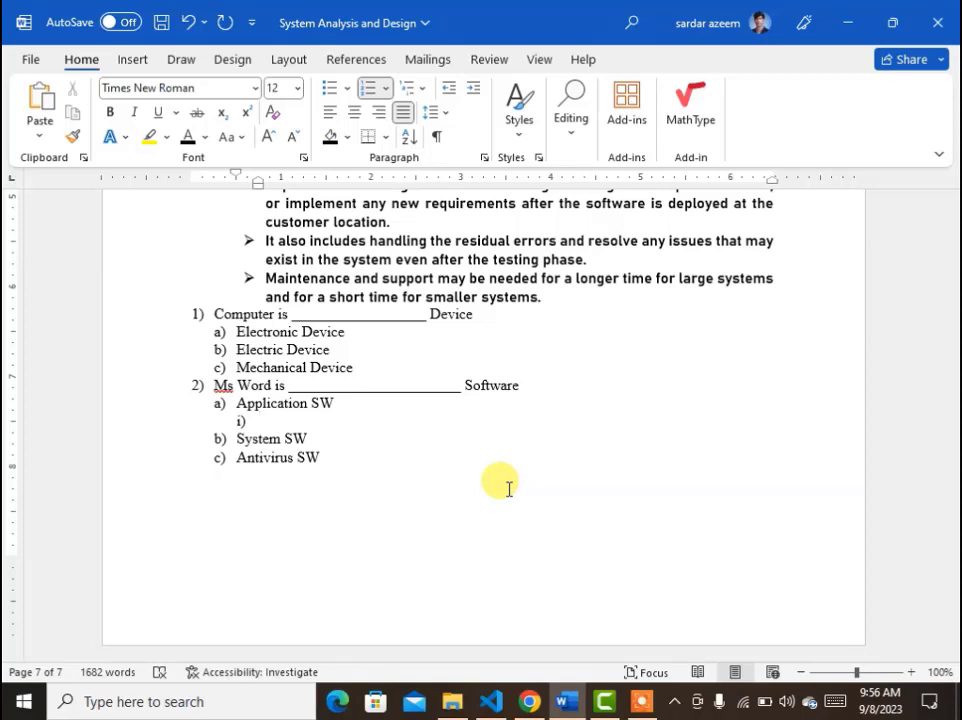
pyautogui.write('Productivity')
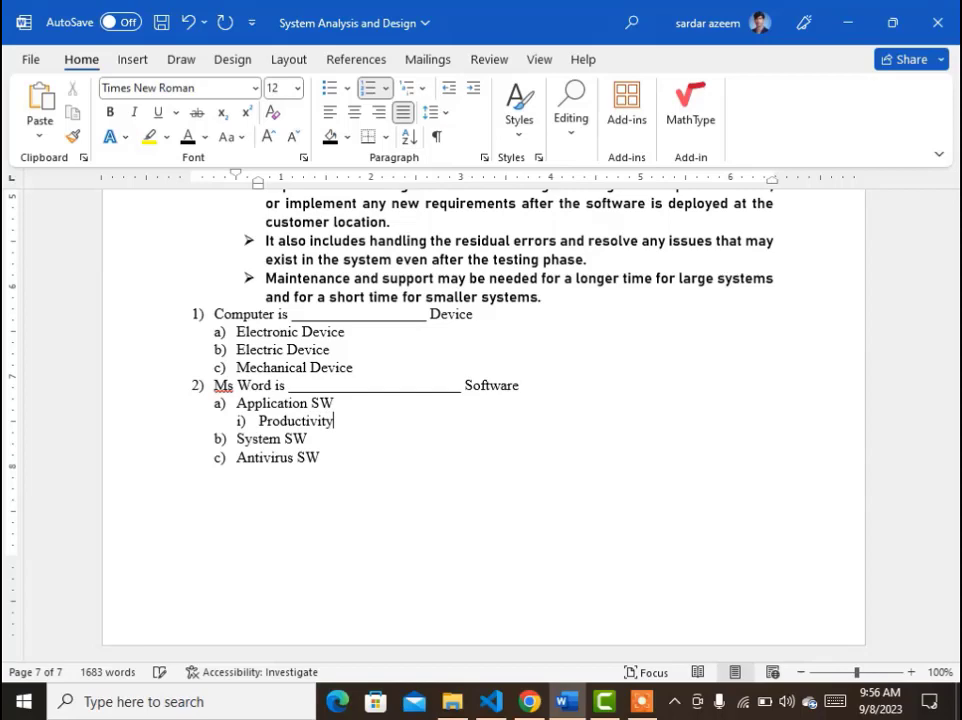
# Add third-level items Non Productivity and Speciality below Productivity.
pyautogui.press('Return')
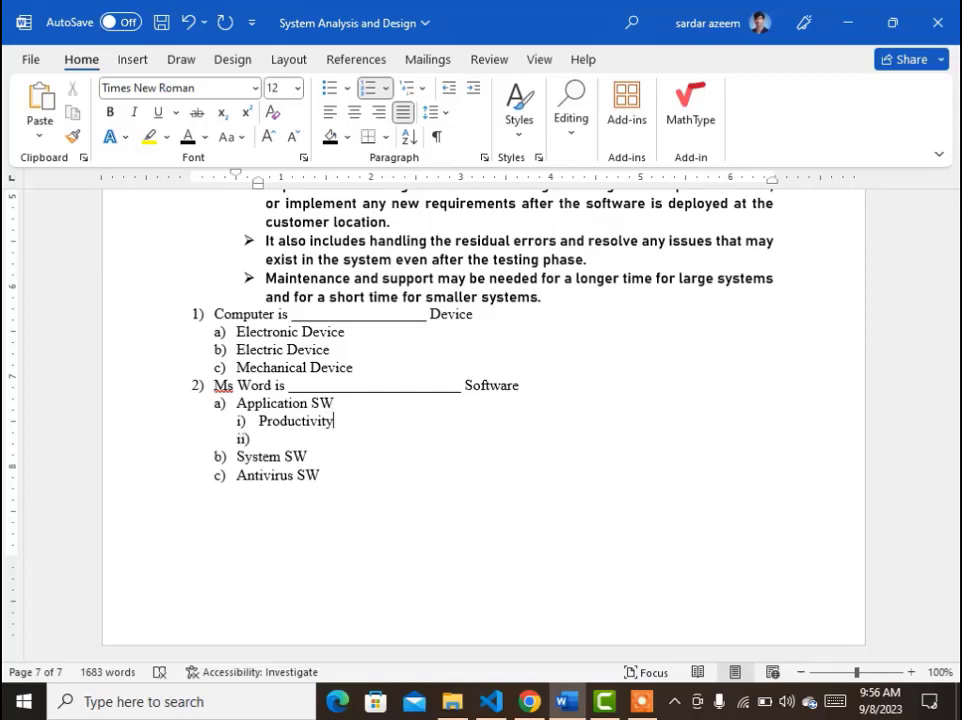
pyautogui.write('Non Pro')
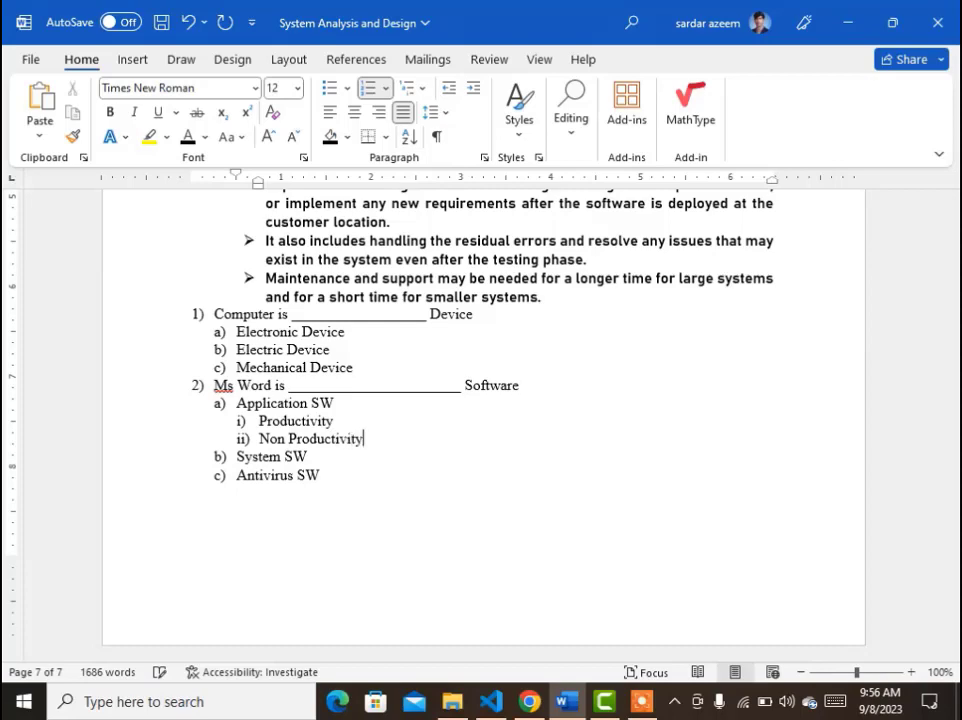
pyautogui.write('ductivity')
pyautogui.press('Return')
pyautogui.write('Speciality')
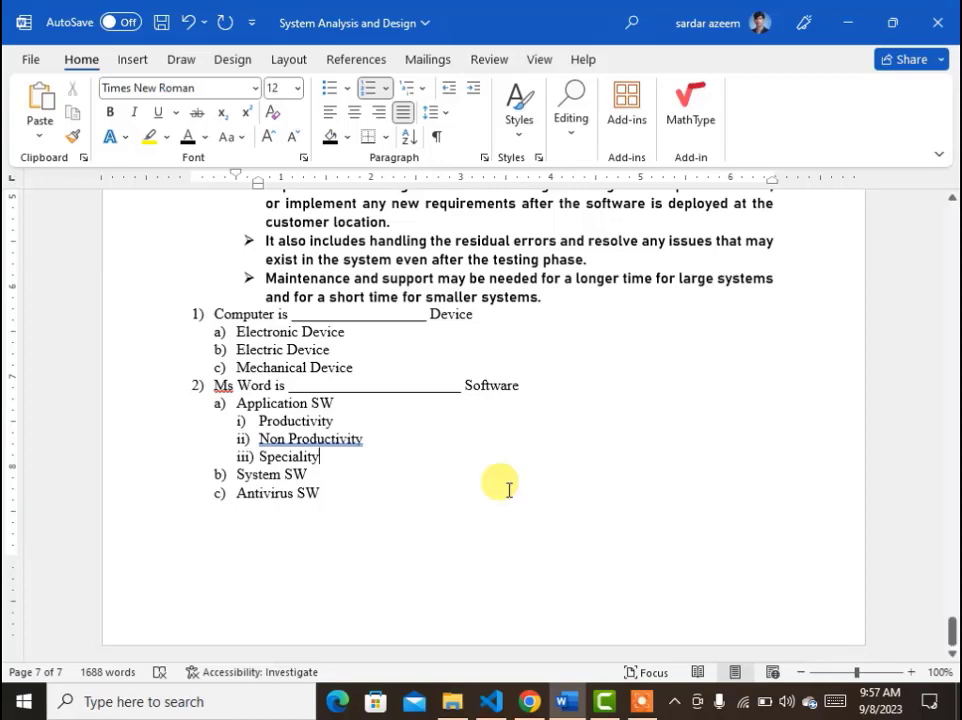
# Correct the spelling of Non Productivity to Non-Productivity.
pyautogui.rightClick(340, 446)
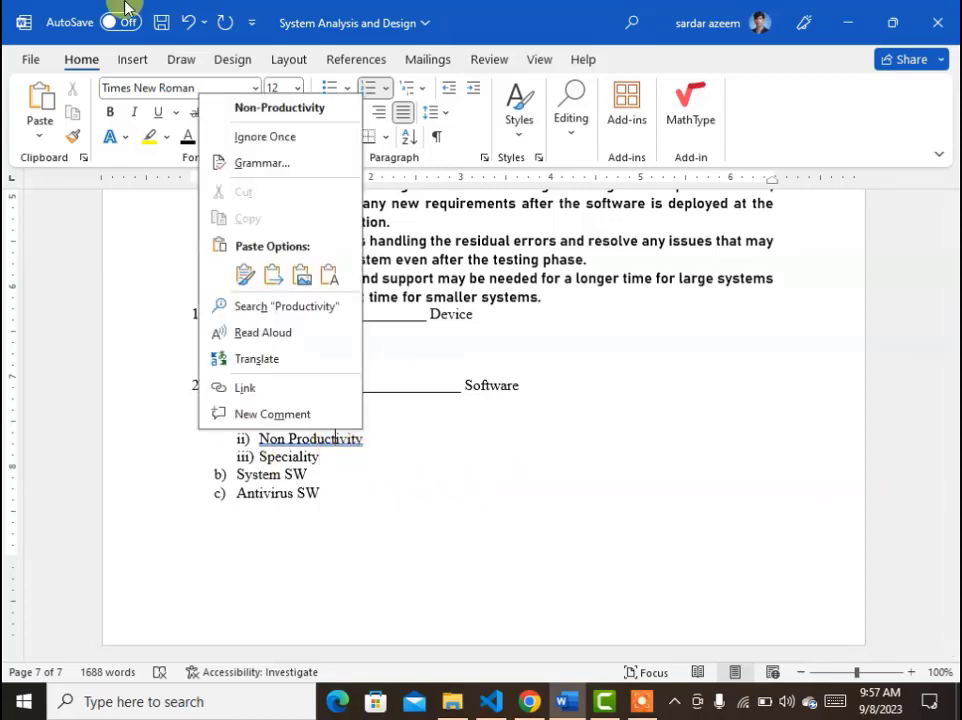
pyautogui.click(216, 106)
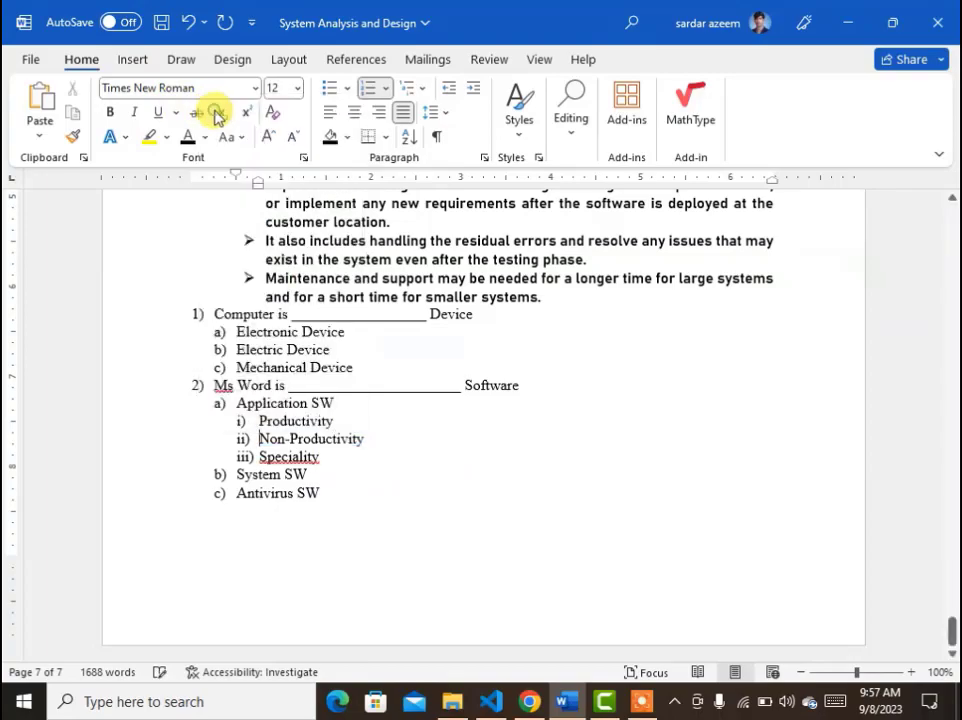
pyautogui.click(620, 507)
# Select the Types of Feasibility Study paragraphs and increase their indent three times, then decrease it three times.
pyautogui.scroll(6, 601, 350)
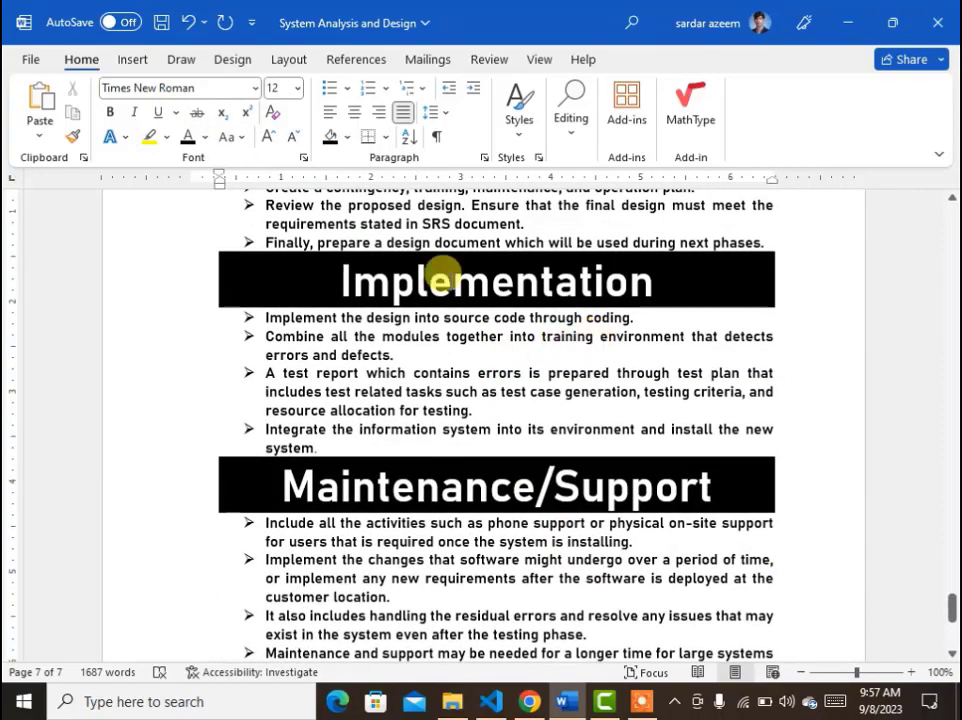
pyautogui.scroll(5, 440, 250)
pyautogui.scroll(15, 435, 240)
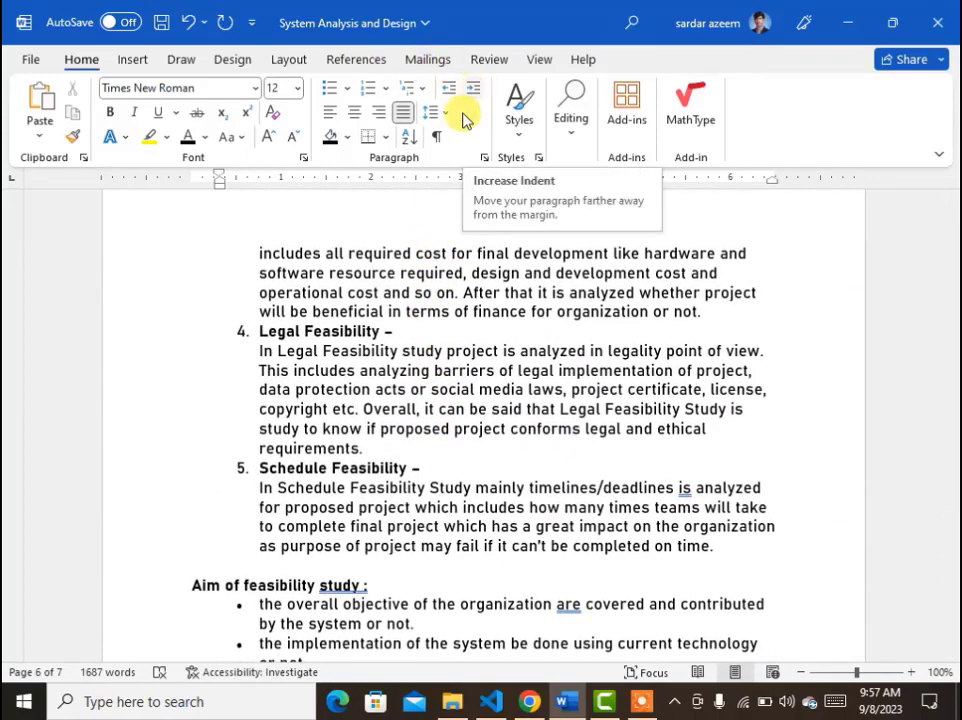
pyautogui.click(382, 352)
pyautogui.scroll(10, 432, 342)
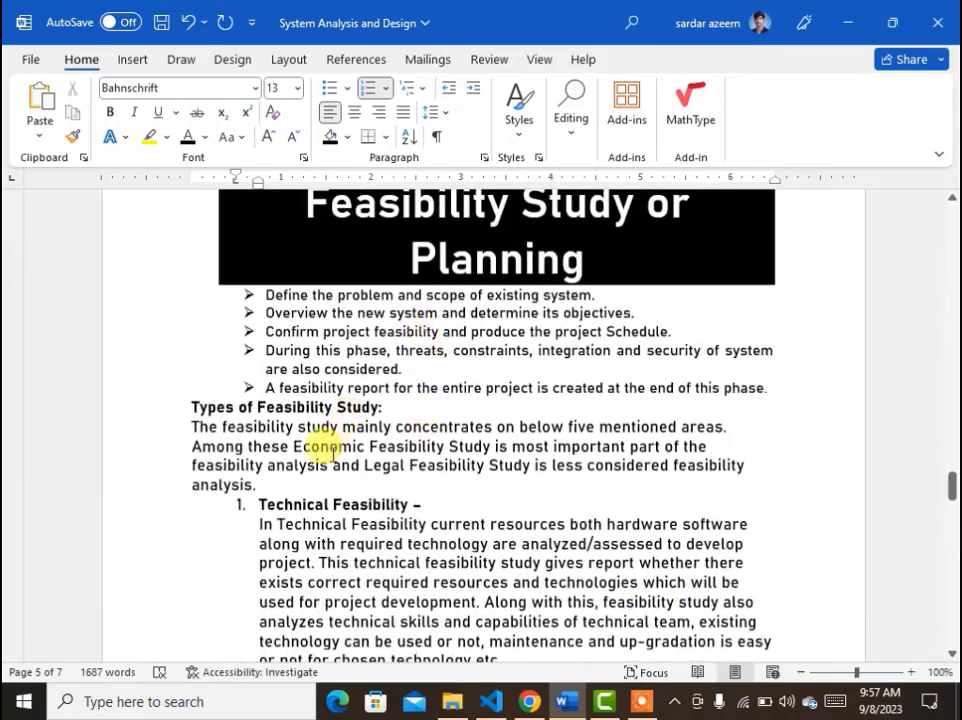
pyautogui.moveTo(272, 474); pyautogui.dragTo(180, 402)
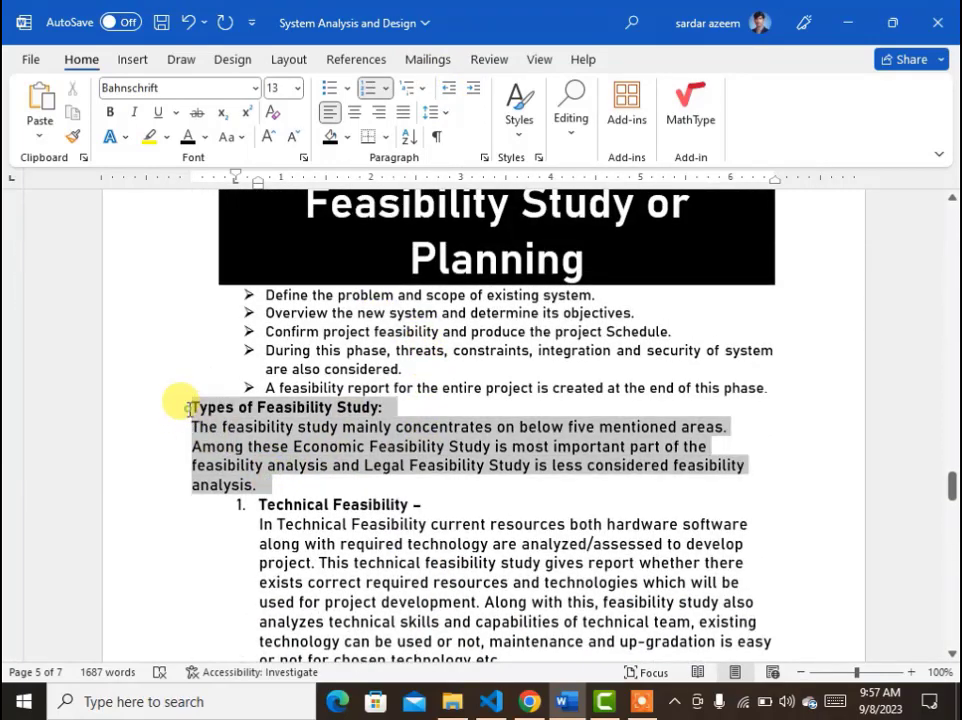
pyautogui.click(185, 406)
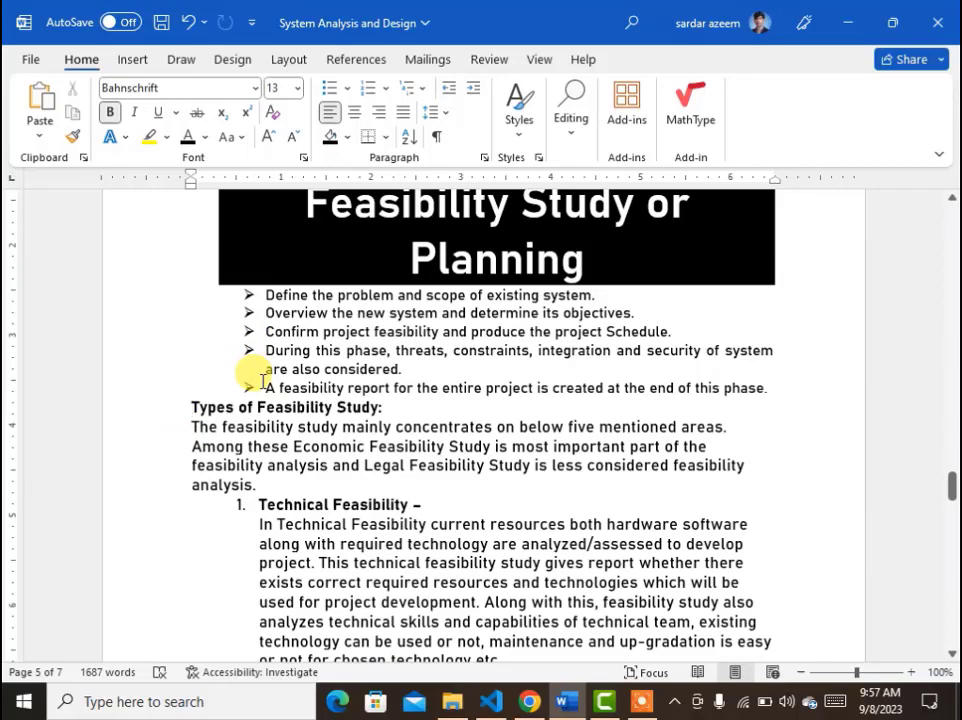
pyautogui.moveTo(258, 485); pyautogui.dragTo(193, 407)
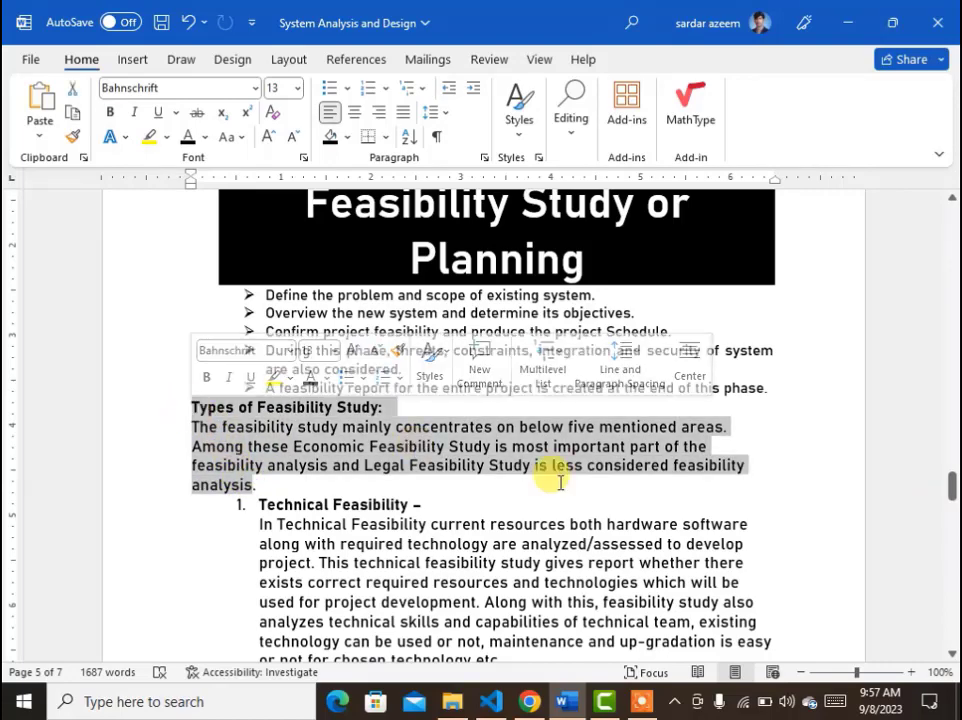
pyautogui.click(471, 95)
pyautogui.click(471, 95)
pyautogui.click(471, 95)
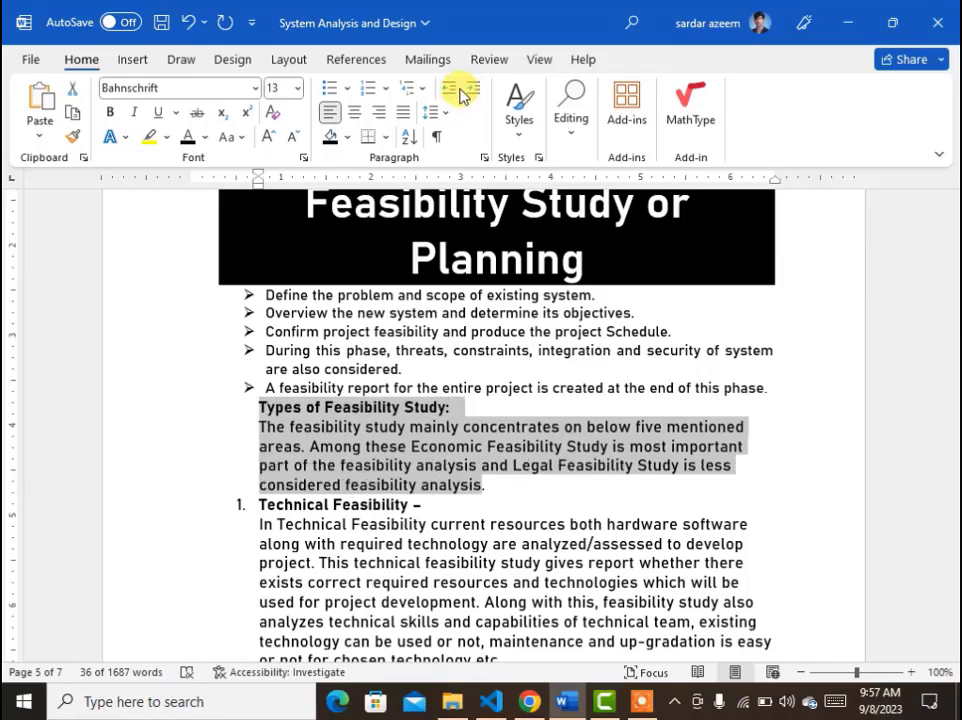
pyautogui.click(450, 89)
pyautogui.click(450, 89)
pyautogui.click(450, 89)
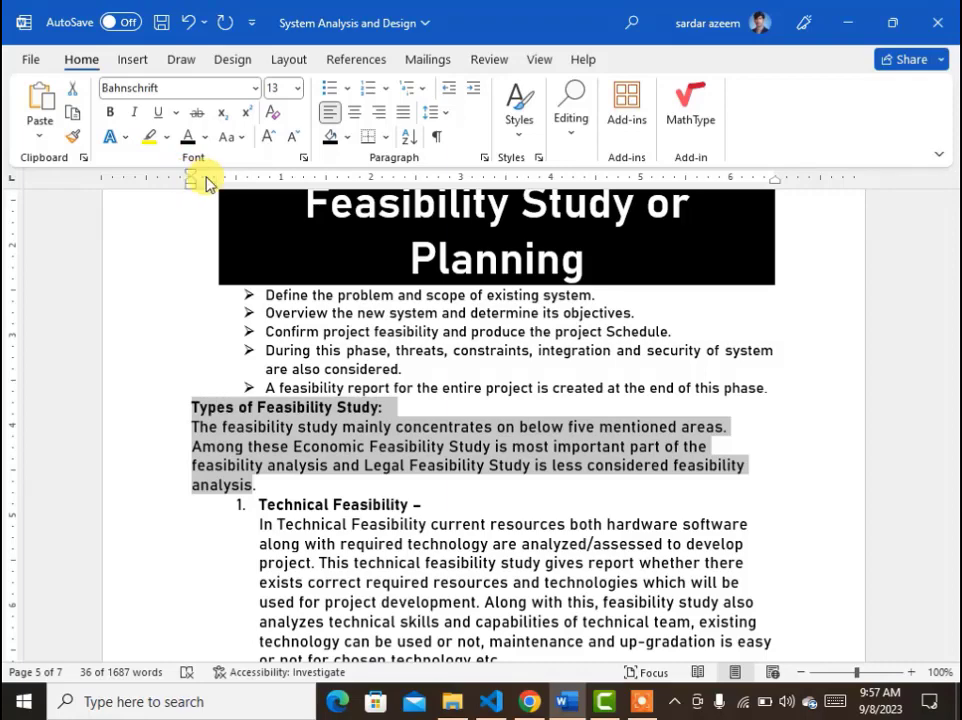
# Move the selected paragraphs' left indent marker rightward and back to the margin.
pyautogui.moveTo(193, 189); pyautogui.dragTo(253, 200)
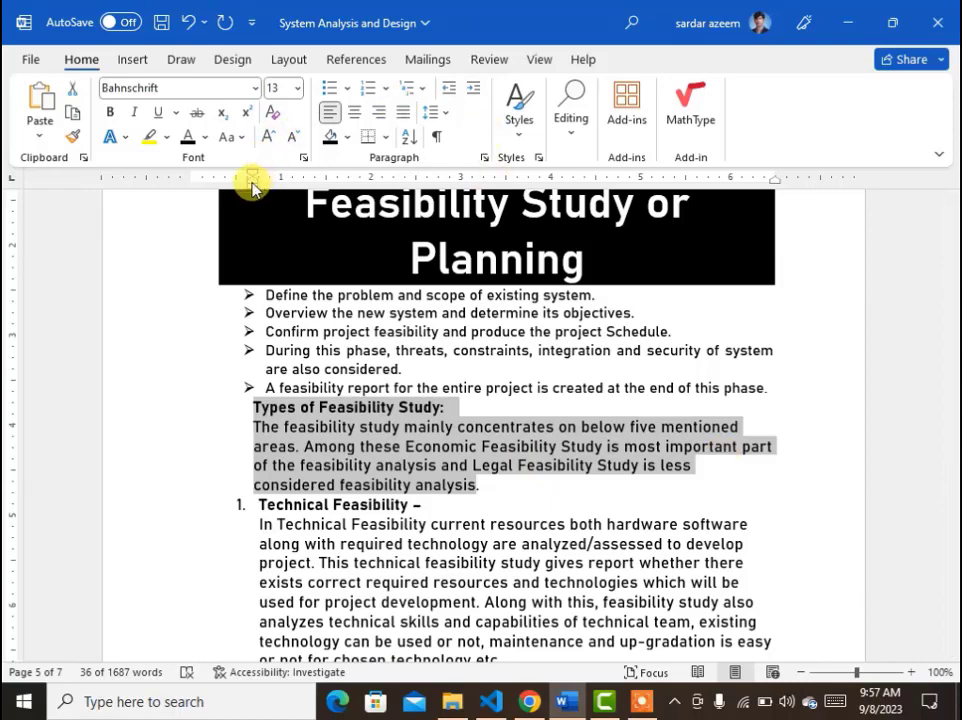
pyautogui.moveTo(252, 188); pyautogui.dragTo(190, 181)
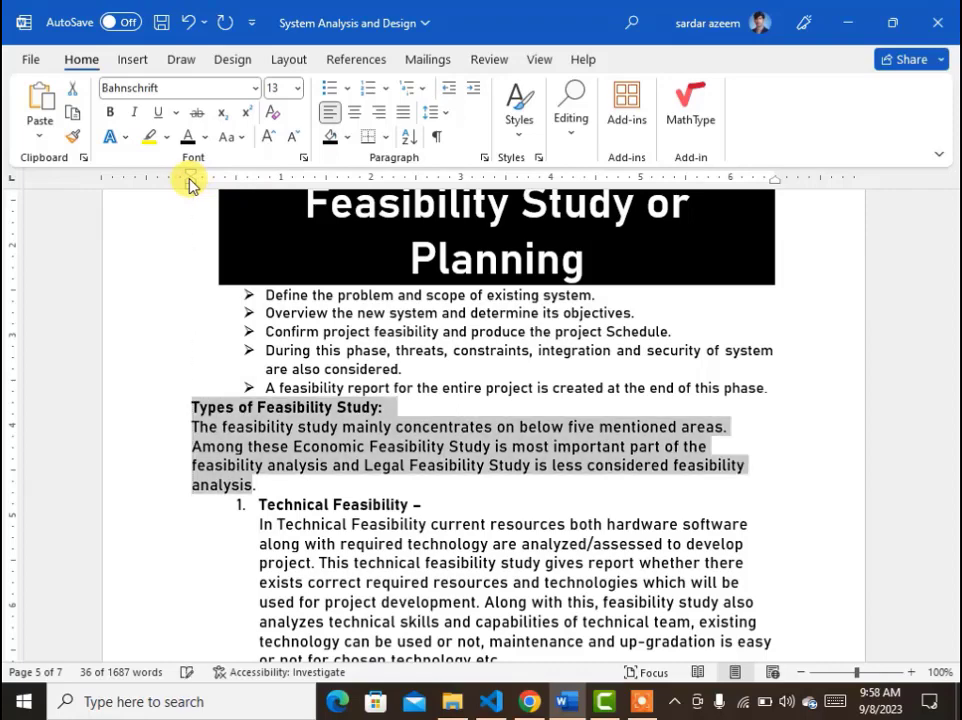
pyautogui.click(493, 393)
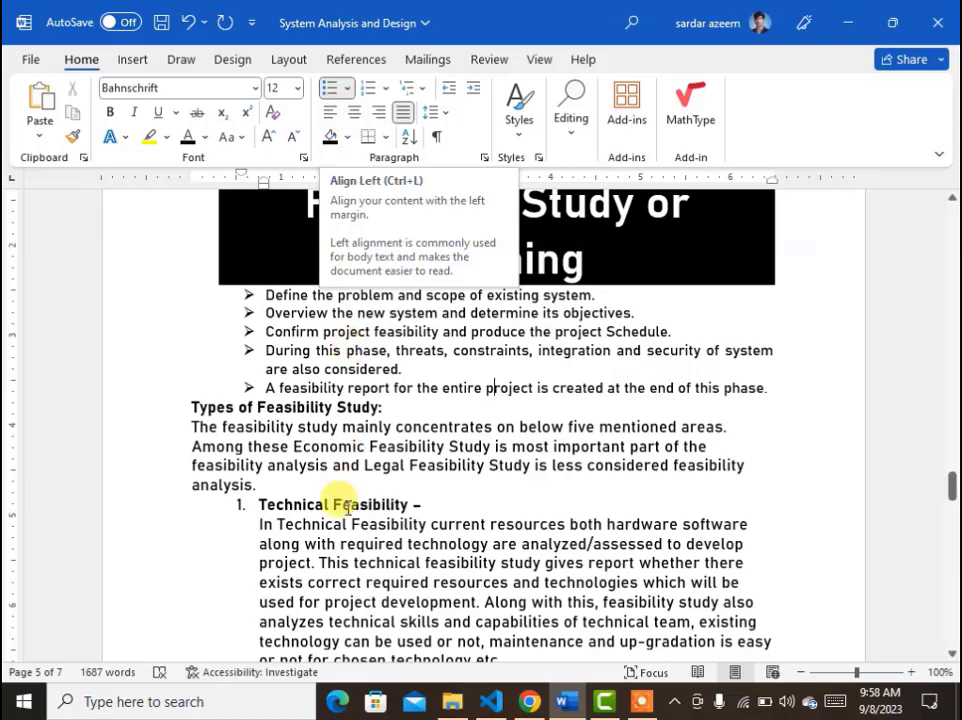
# Select the feasibility description paragraph and apply center, right, then justified alignment.
pyautogui.click(193, 421)
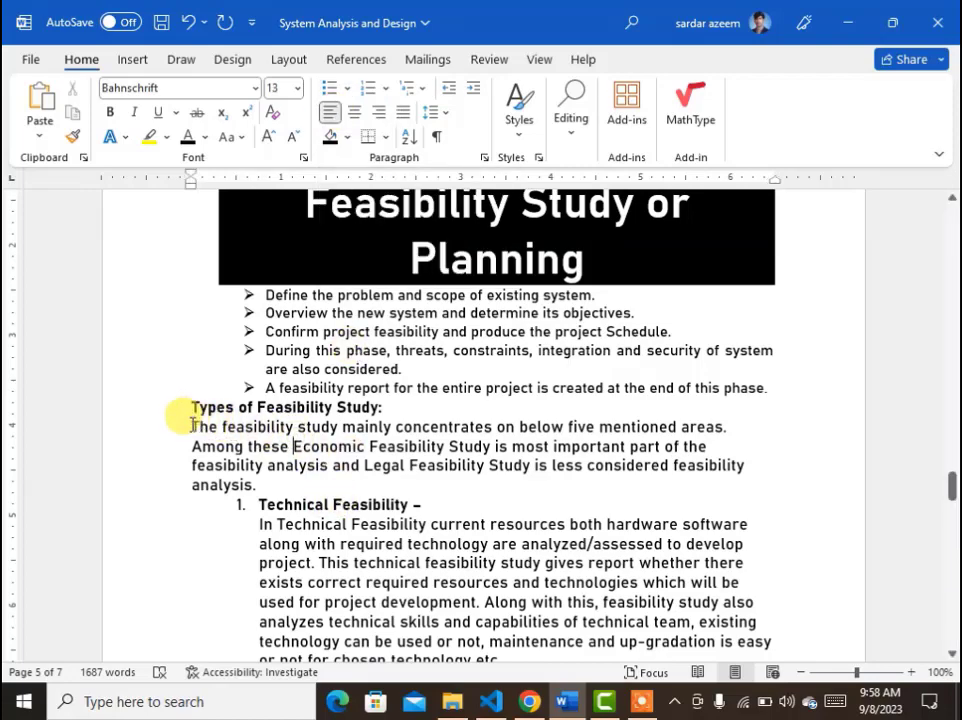
pyautogui.moveTo(193, 424); pyautogui.dragTo(253, 484)
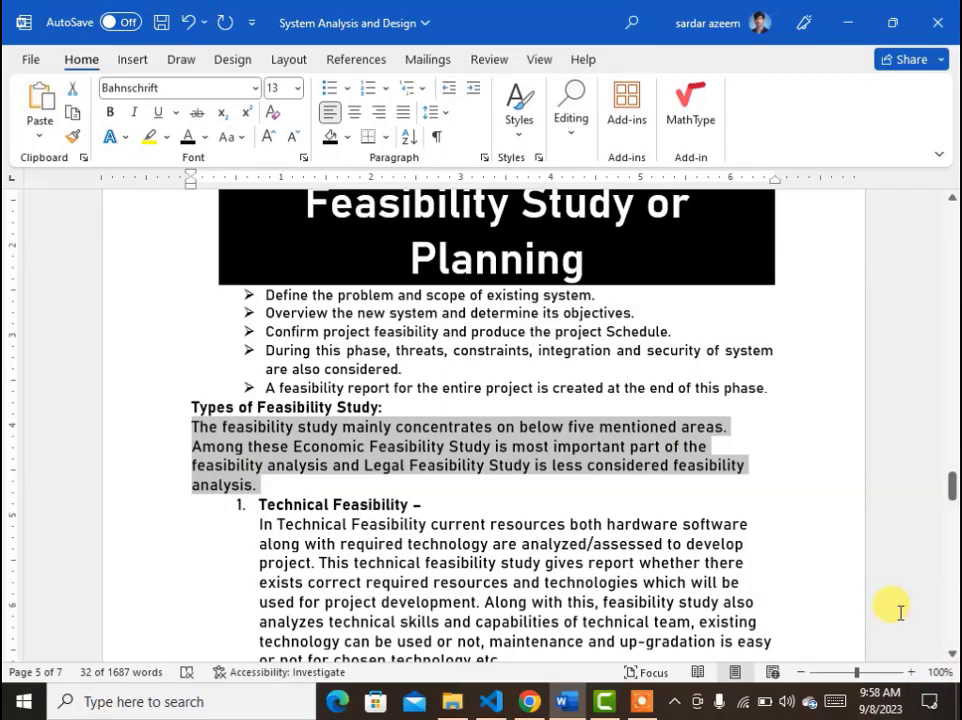
pyautogui.click(356, 112)
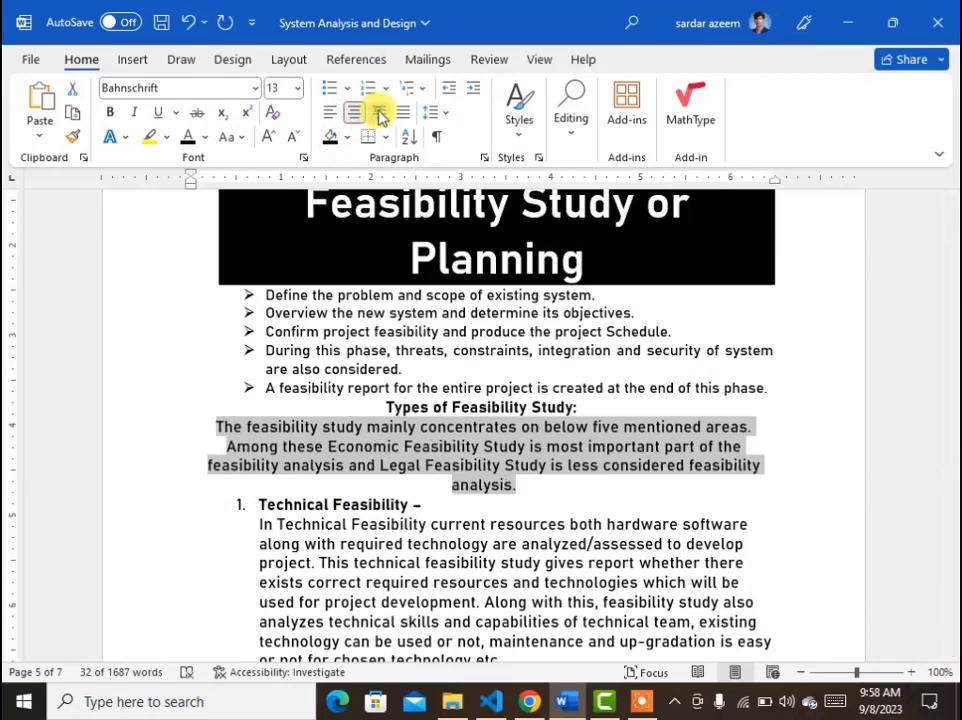
pyautogui.click(381, 115)
pyautogui.click(406, 116)
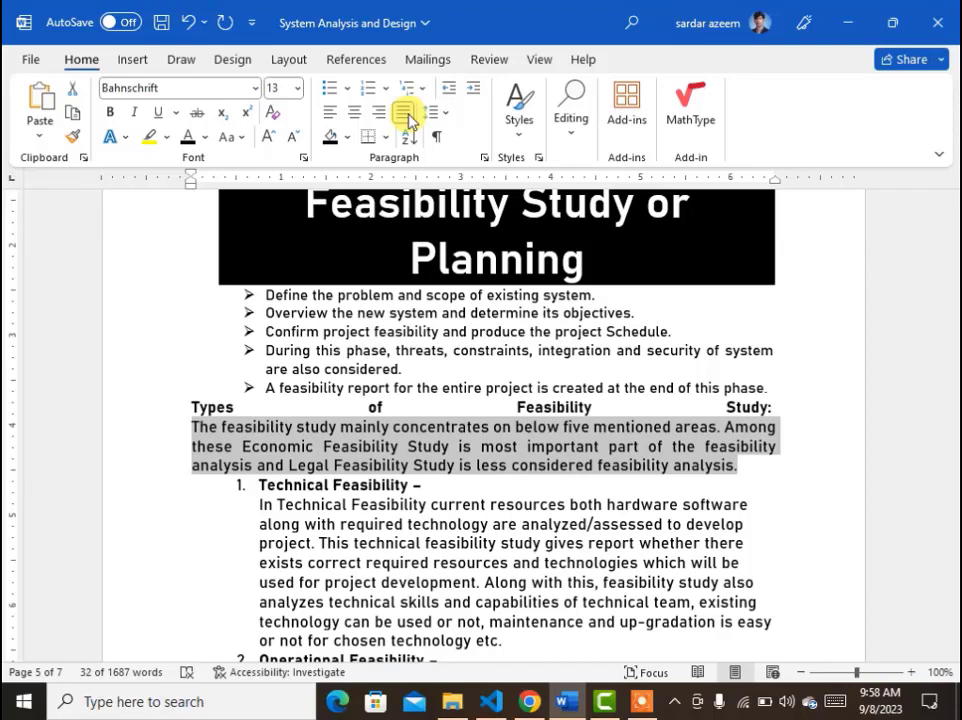
# Clear the formatting of the heading and description paragraph, then left-align the heading.
pyautogui.click(438, 466)
pyautogui.moveTo(738, 470); pyautogui.dragTo(64, 414)
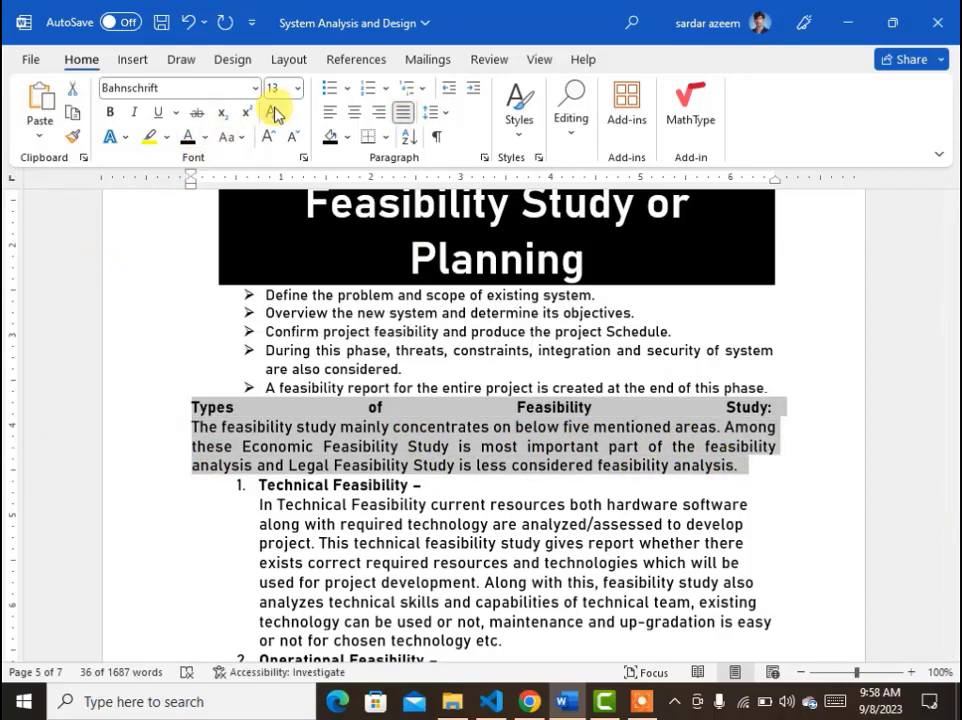
pyautogui.click(274, 113)
pyautogui.click(430, 422)
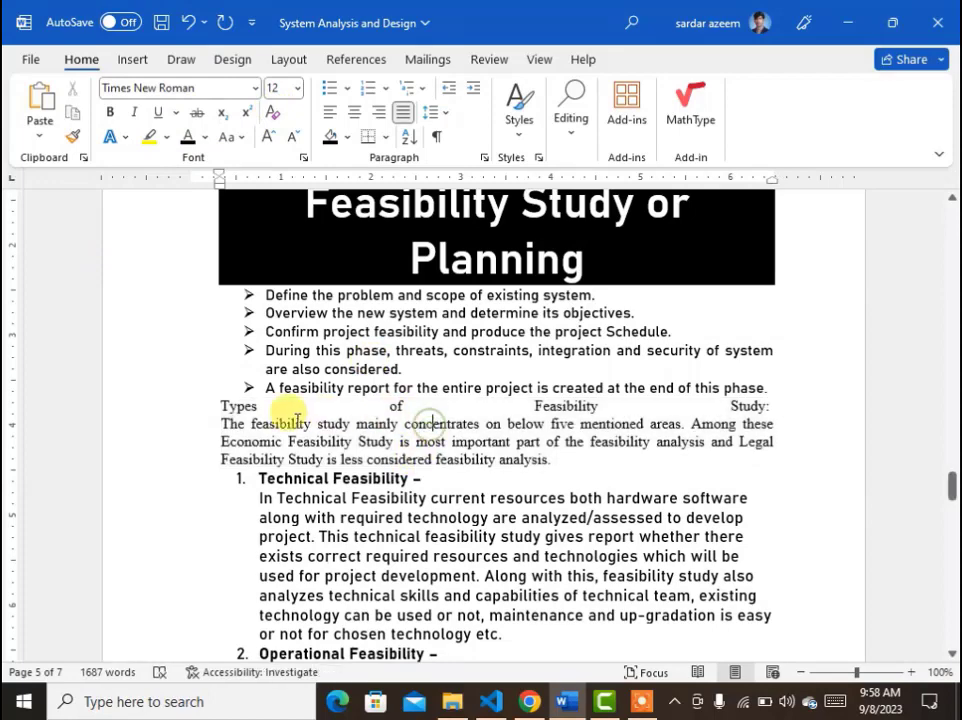
pyautogui.moveTo(202, 412); pyautogui.dragTo(767, 397)
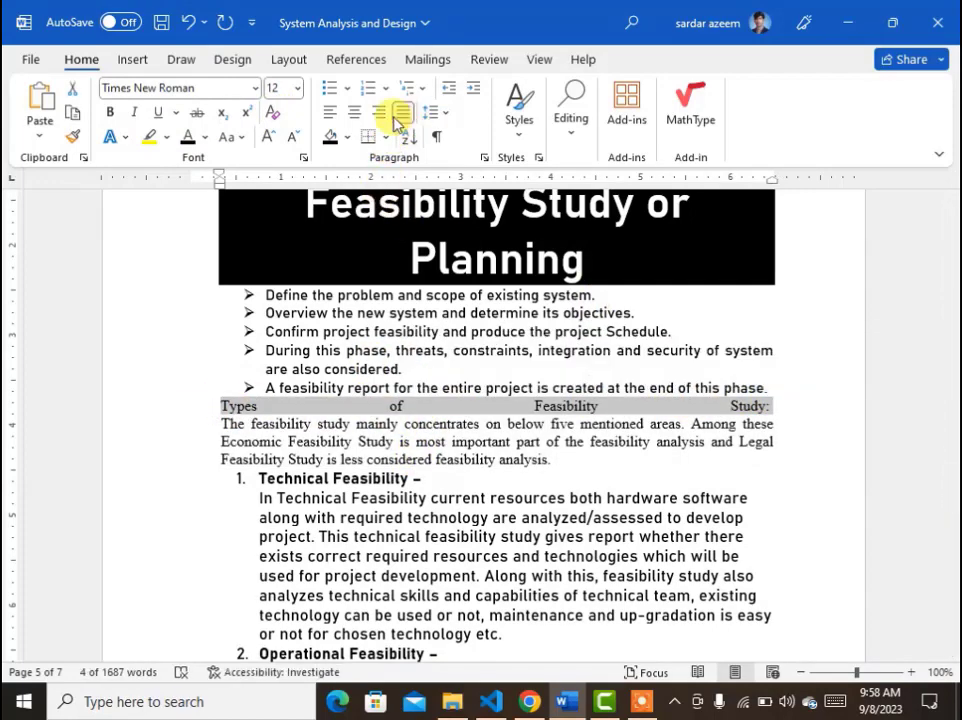
pyautogui.click(329, 112)
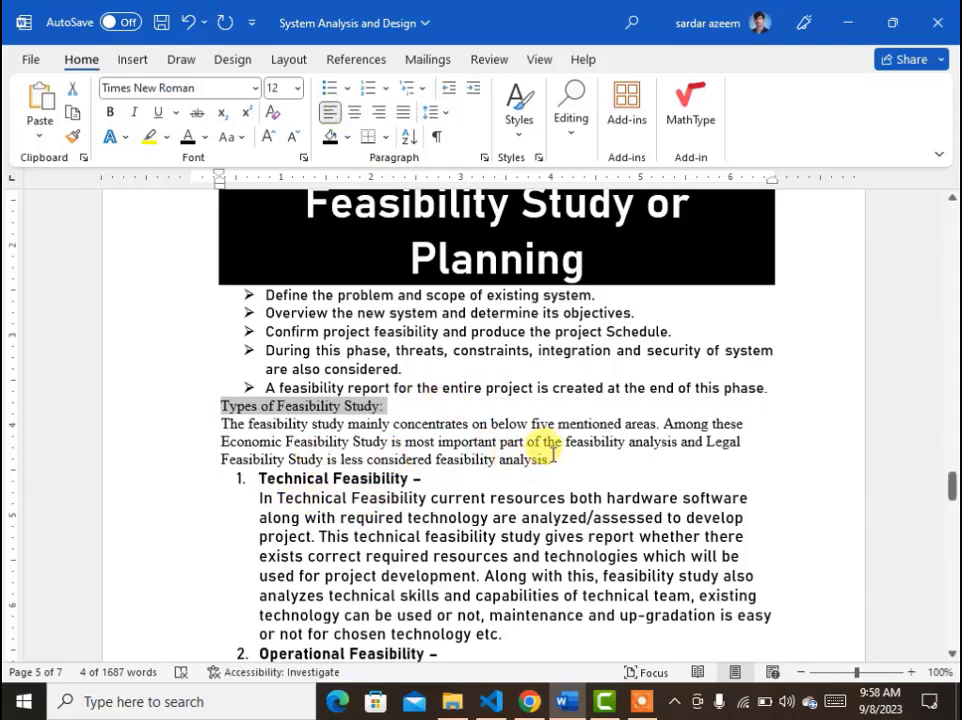
# Apply center, right and justified alignment to the description paragraph.
pyautogui.moveTo(553, 453); pyautogui.dragTo(211, 410)
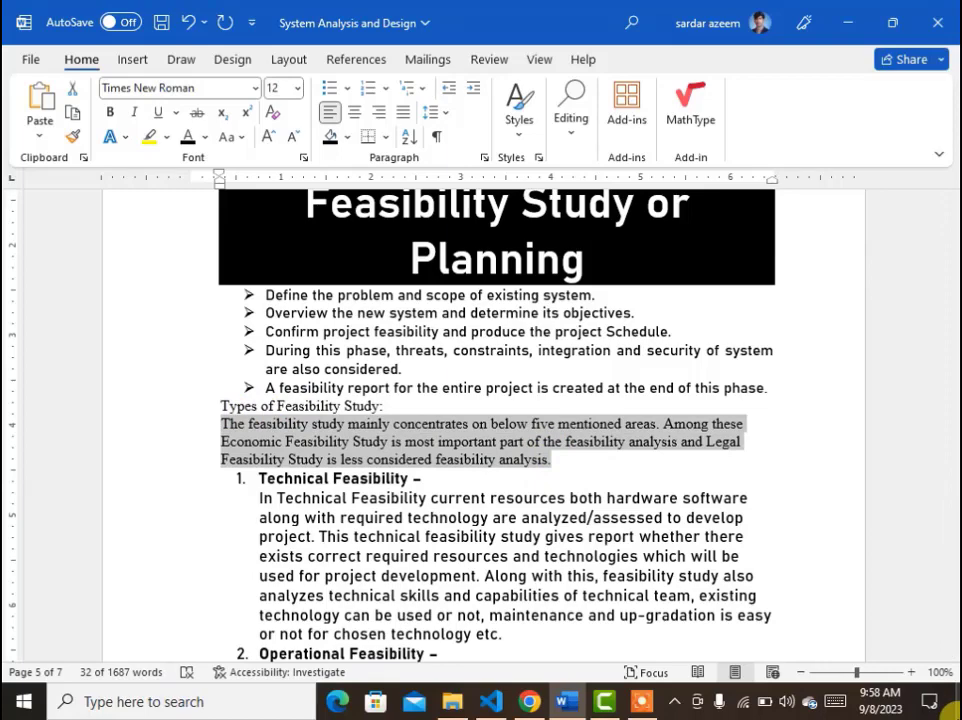
pyautogui.hotkey('ctrl', 'e')
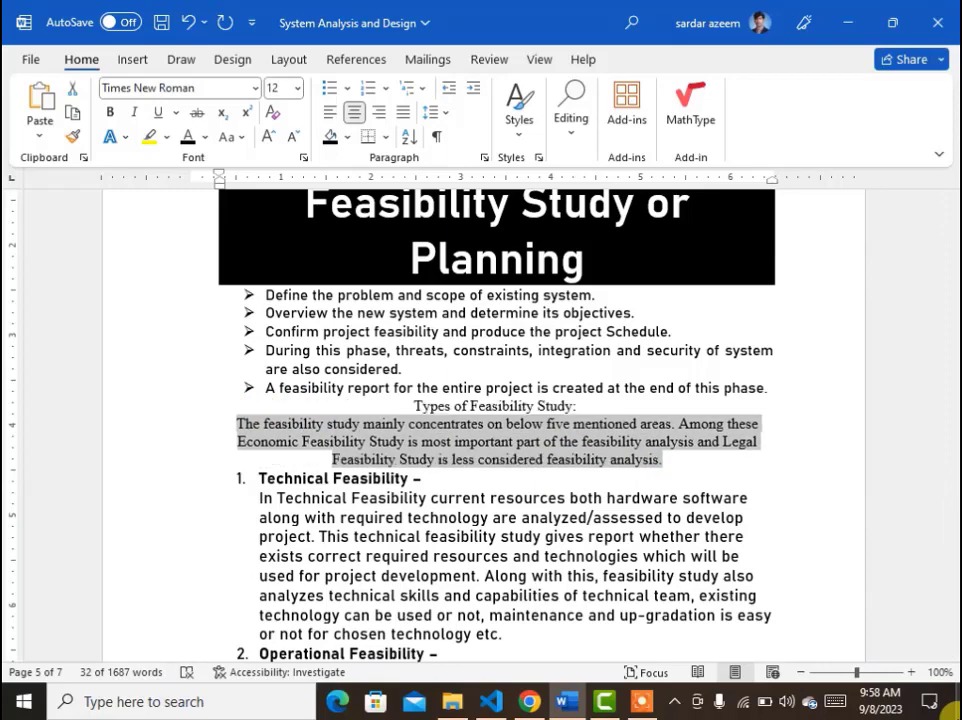
pyautogui.hotkey('ctrl', 'r')
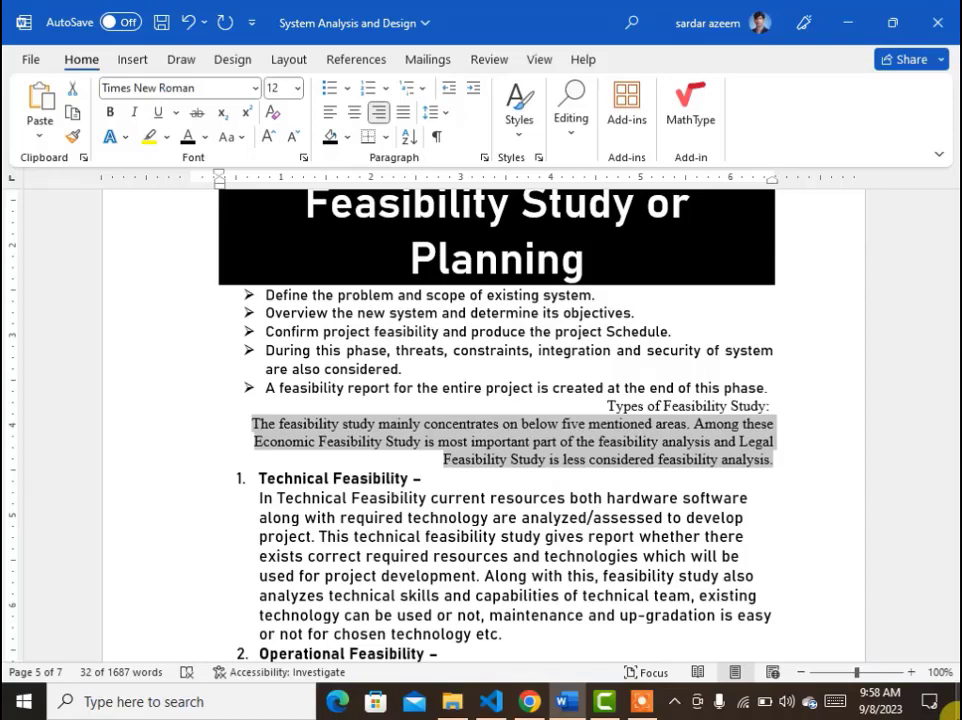
pyautogui.hotkey('ctrl', 'j')
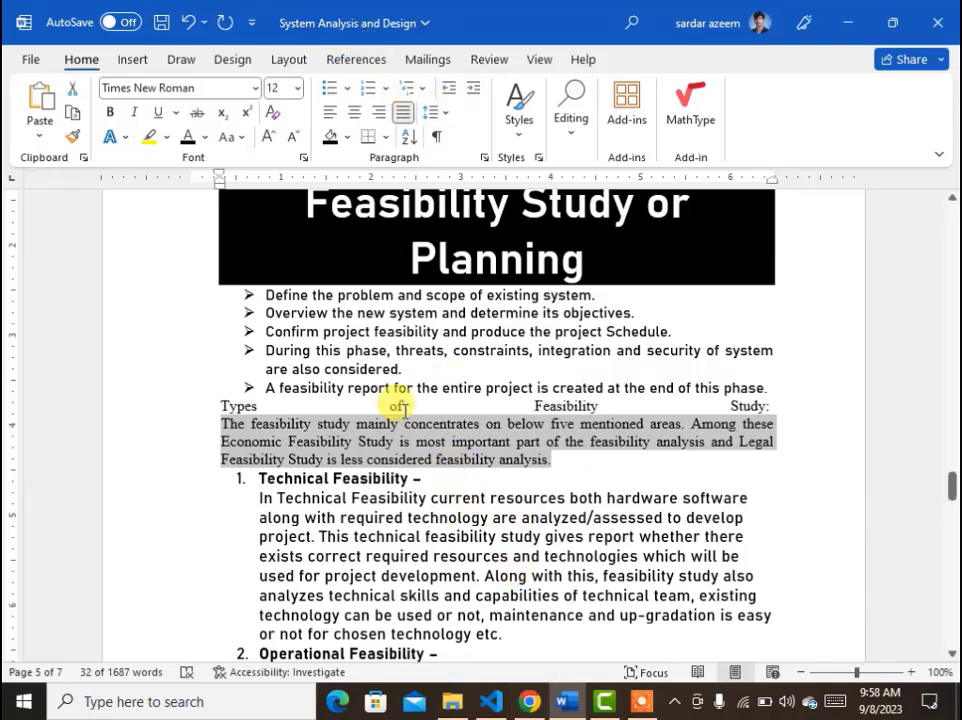
# Undo the last six alignment and formatting changes.
pyautogui.hotkey('ctrl', 'z')
pyautogui.hotkey('ctrl', 'z')
pyautogui.hotkey('ctrl', 'z')
pyautogui.hotkey('ctrl', 'z')
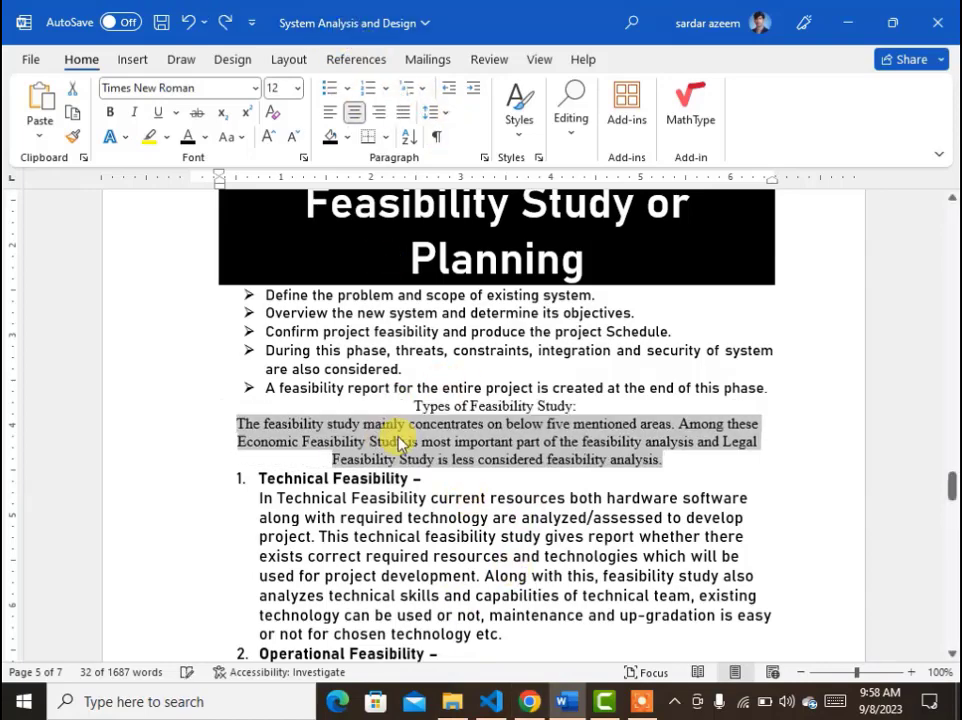
pyautogui.hotkey('ctrl', 'z')
pyautogui.hotkey('ctrl', 'z')
pyautogui.hotkey('ctrl', 'z')
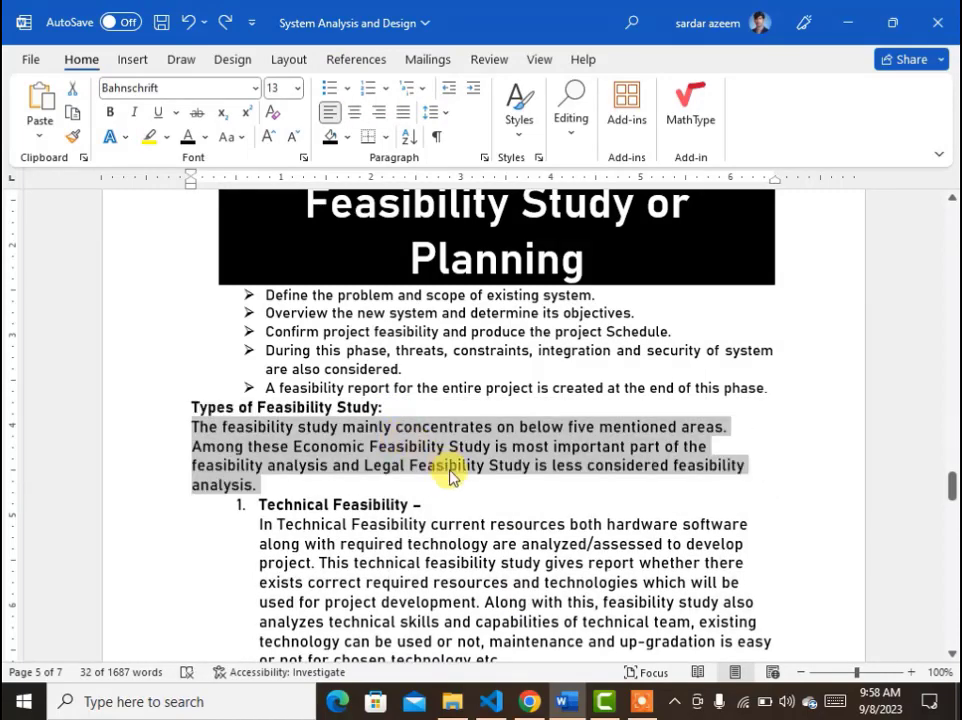
pyautogui.click(449, 465)
pyautogui.scroll(-3, 440, 460)
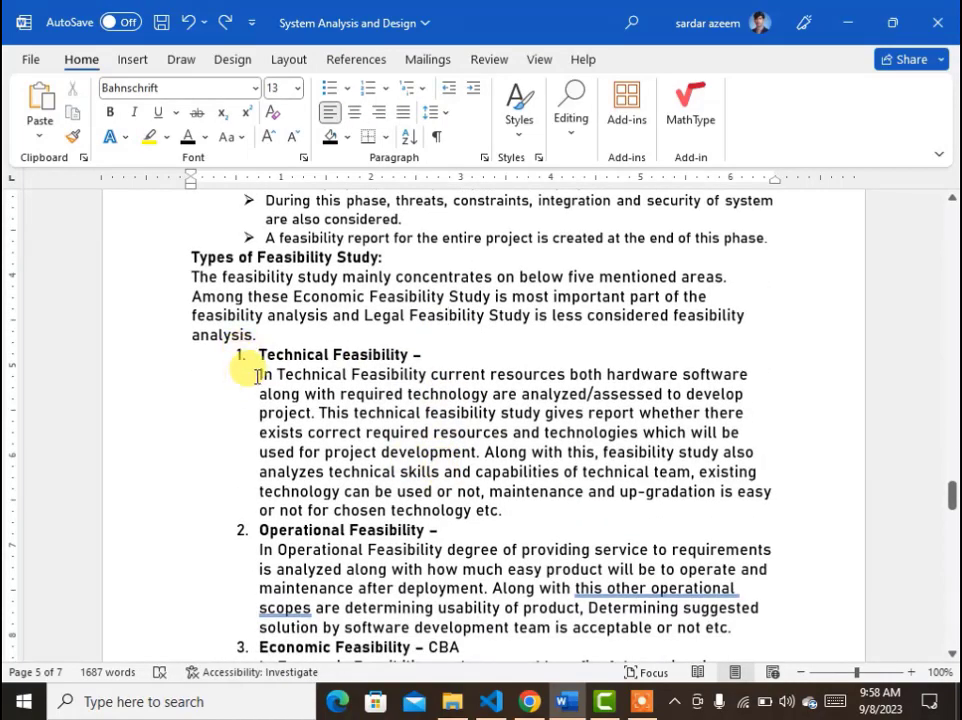
# Apply 1.5 line spacing to the Technical Feasibility description, then return it to 1.0.
pyautogui.moveTo(257, 375); pyautogui.dragTo(526, 509)
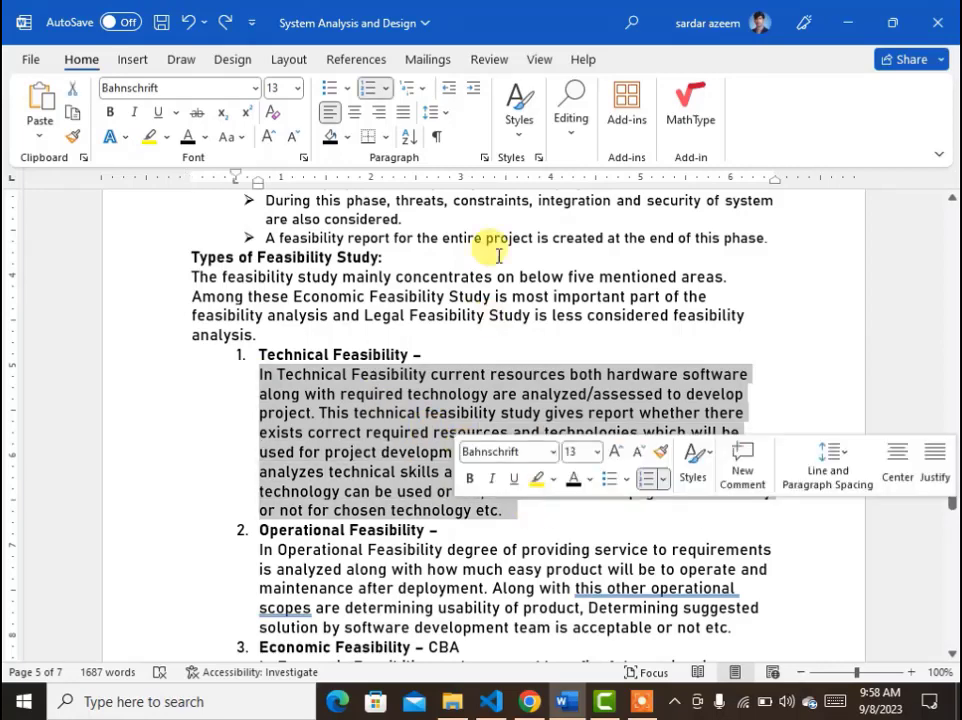
pyautogui.click(447, 119)
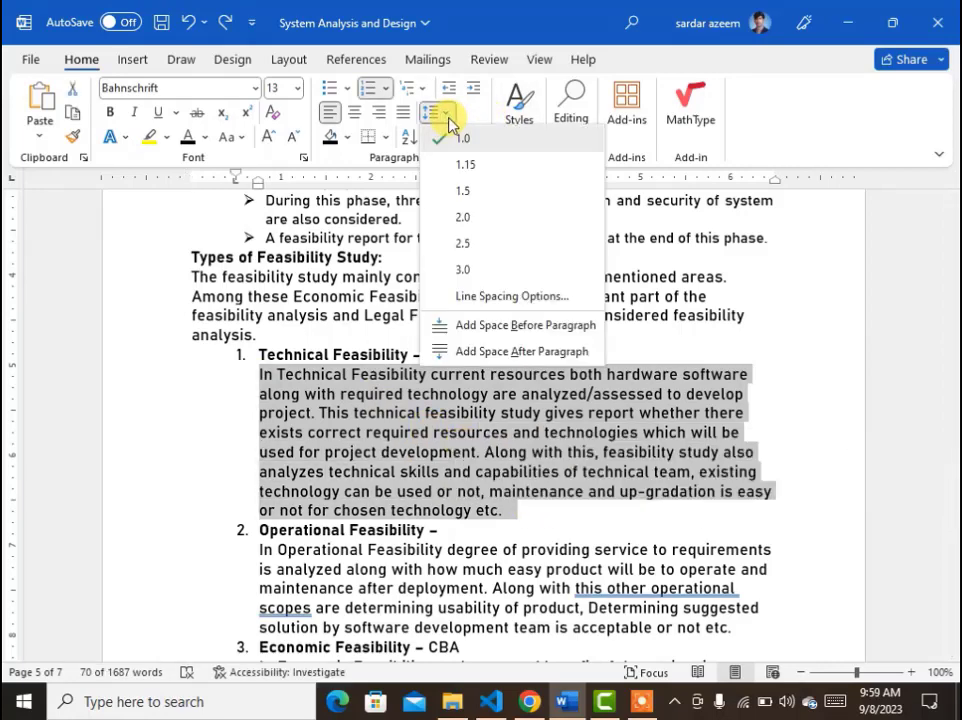
pyautogui.click(460, 192)
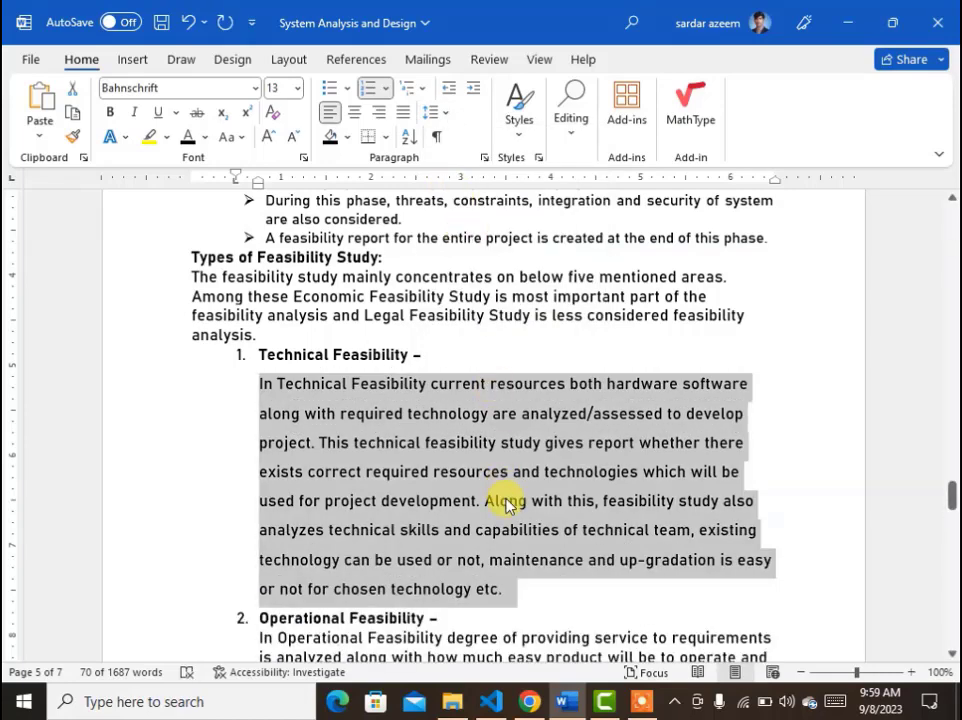
pyautogui.click(443, 113)
pyautogui.click(446, 140)
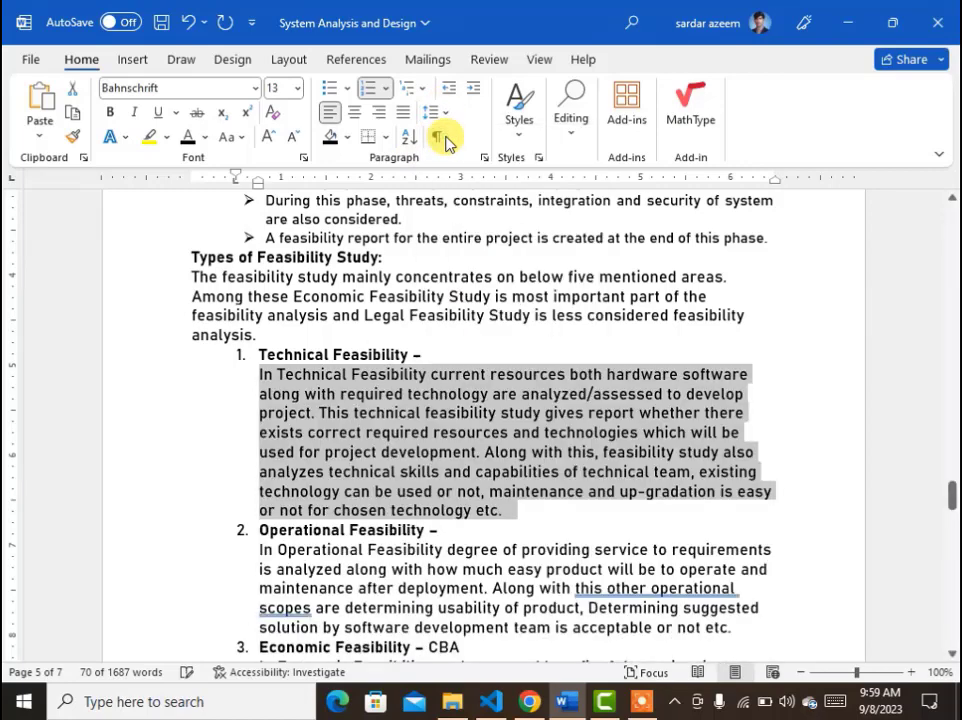
# Set the Technical Feasibility description's line spacing to 3.0.
pyautogui.click(435, 114)
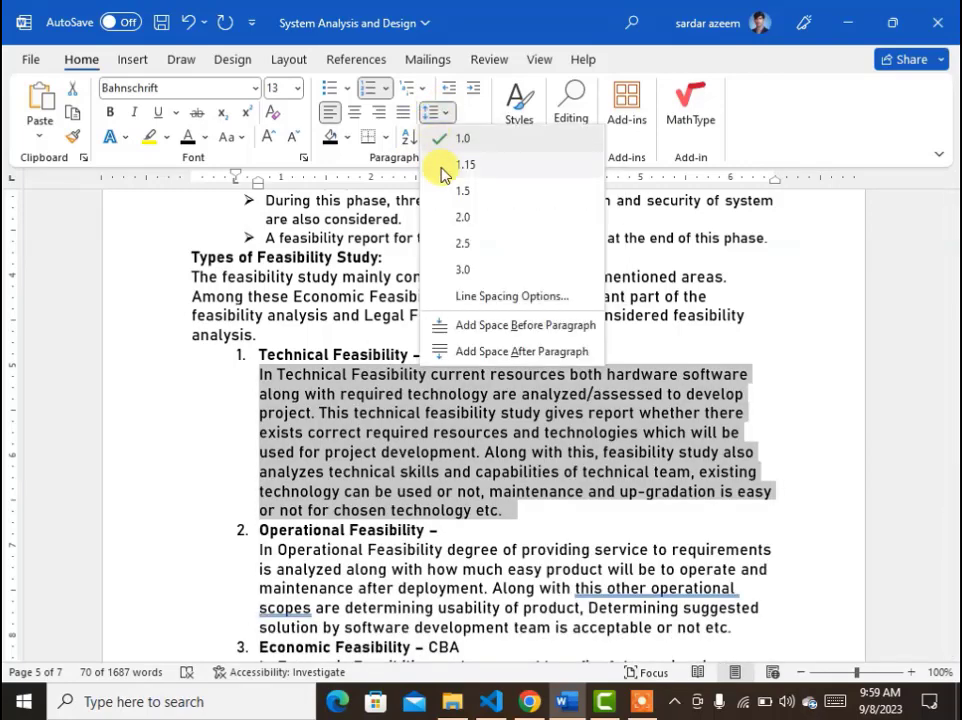
pyautogui.click(459, 265)
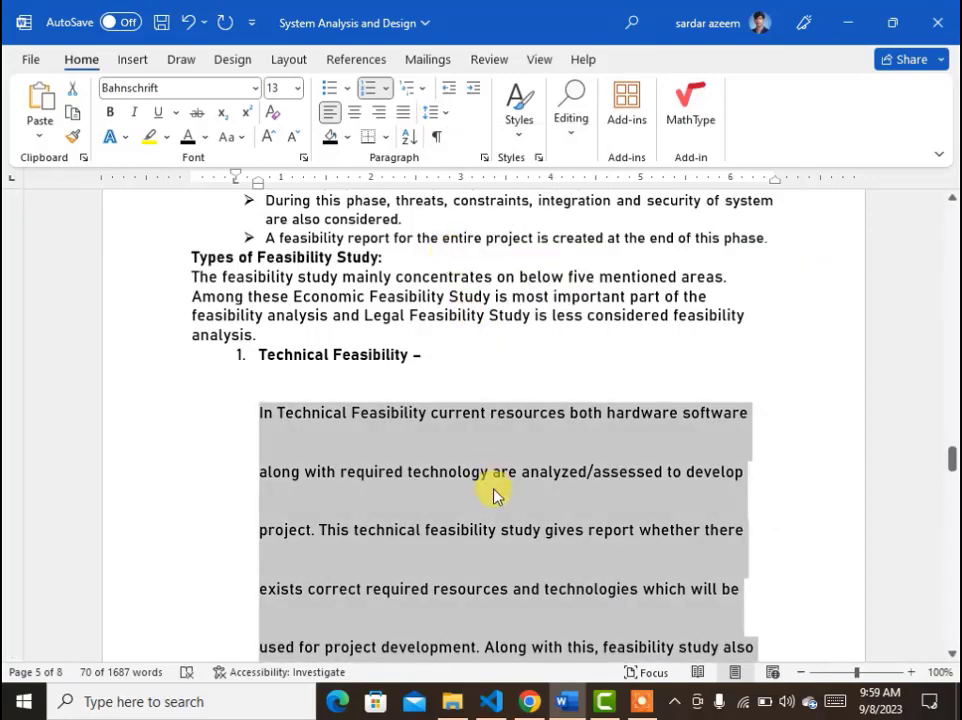
pyautogui.click(492, 488)
pyautogui.scroll(-4, 494, 490)
pyautogui.scroll(-6, 494, 490)
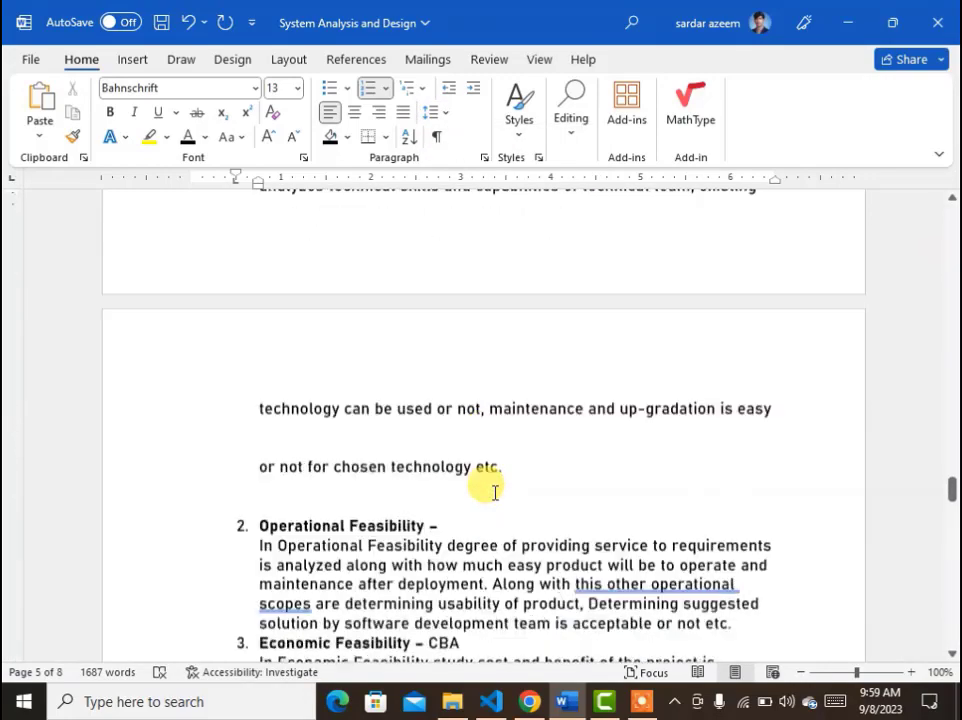
pyautogui.scroll(8, 494, 490)
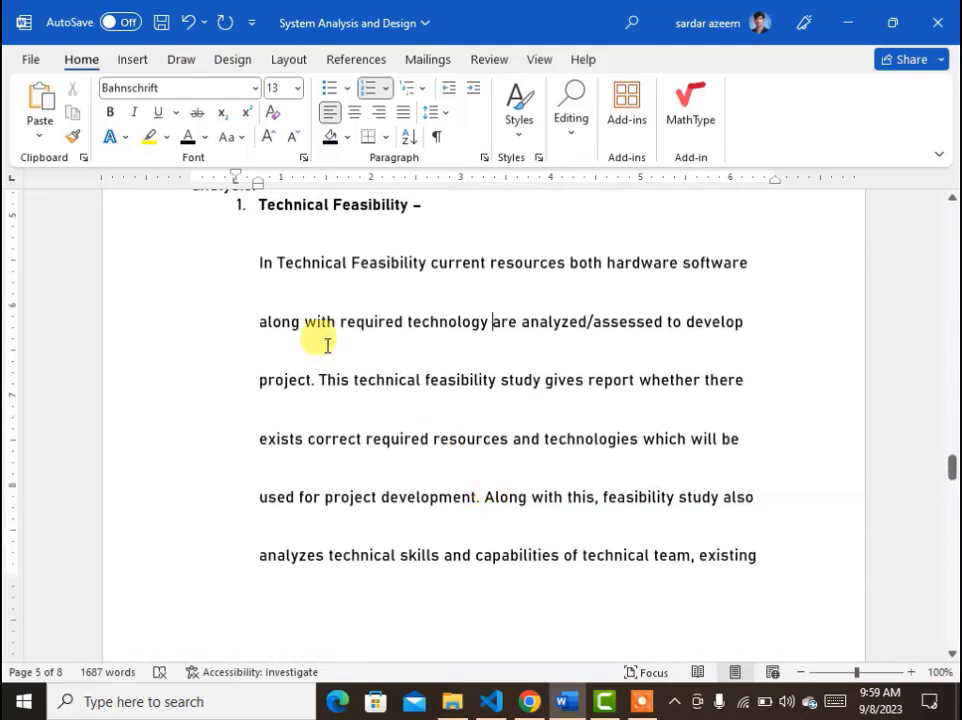
# Reselect the Technical Feasibility description and set its line spacing back to 1.0.
pyautogui.moveTo(258, 260); pyautogui.dragTo(569, 387)
pyautogui.click(430, 111)
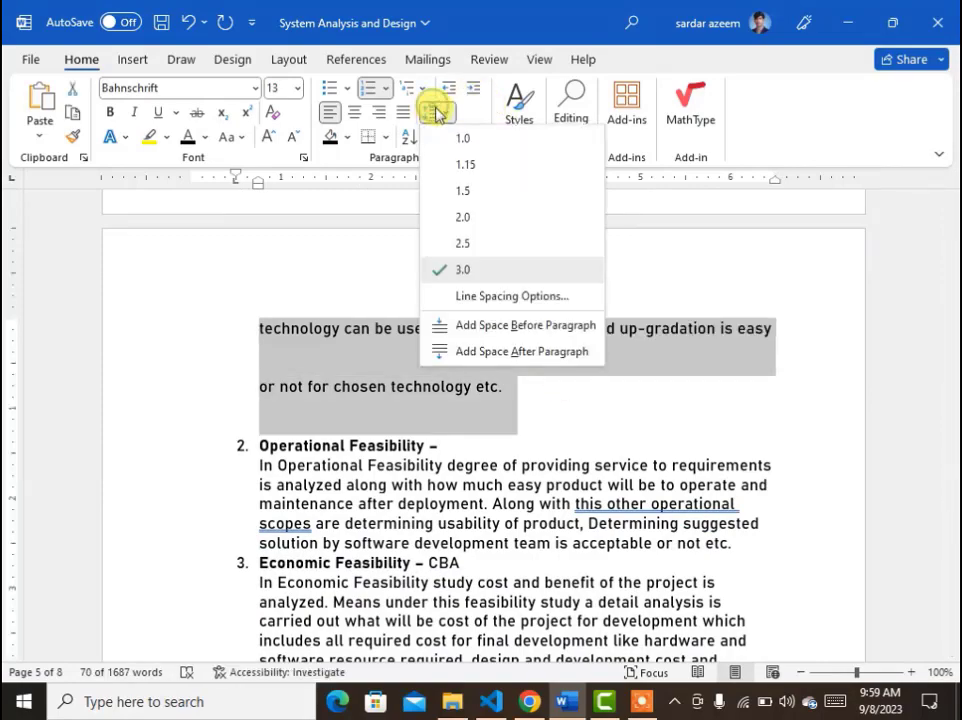
pyautogui.click(460, 137)
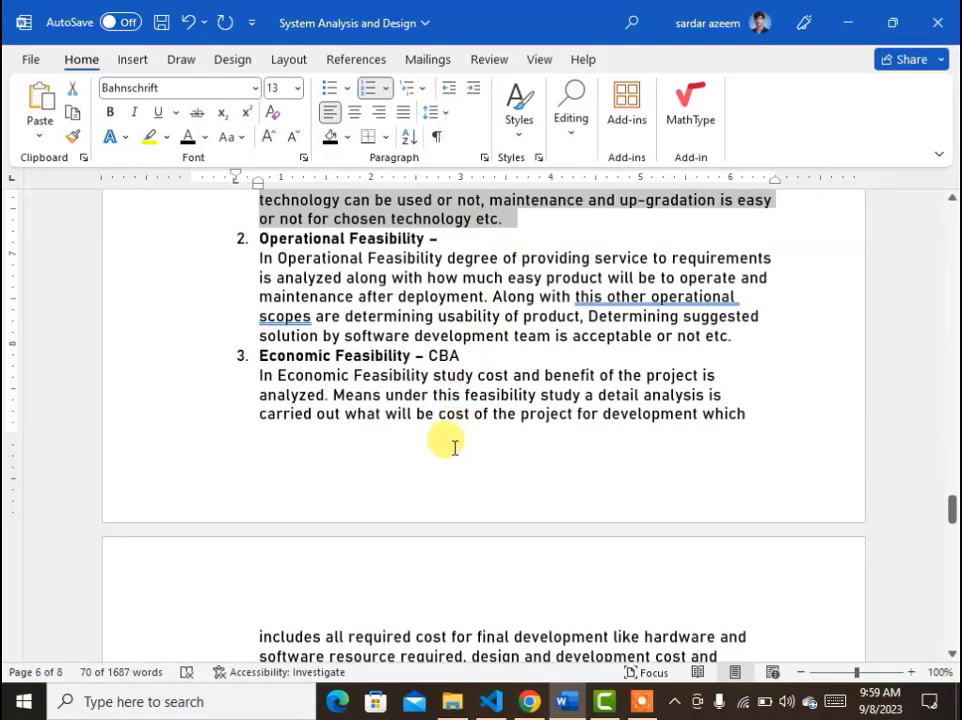
# Shade the "Types of Feasibility Study:" heading with Green, Accent 6, Darker 25%.
pyautogui.scroll(5, 450, 445)
pyautogui.click(429, 336)
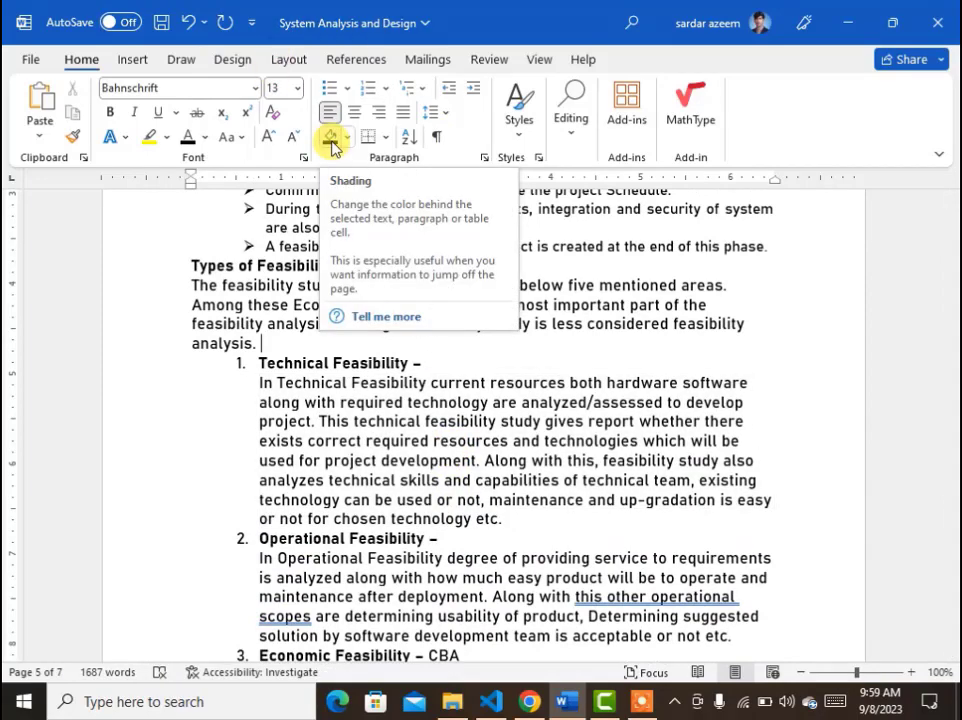
pyautogui.click(158, 268)
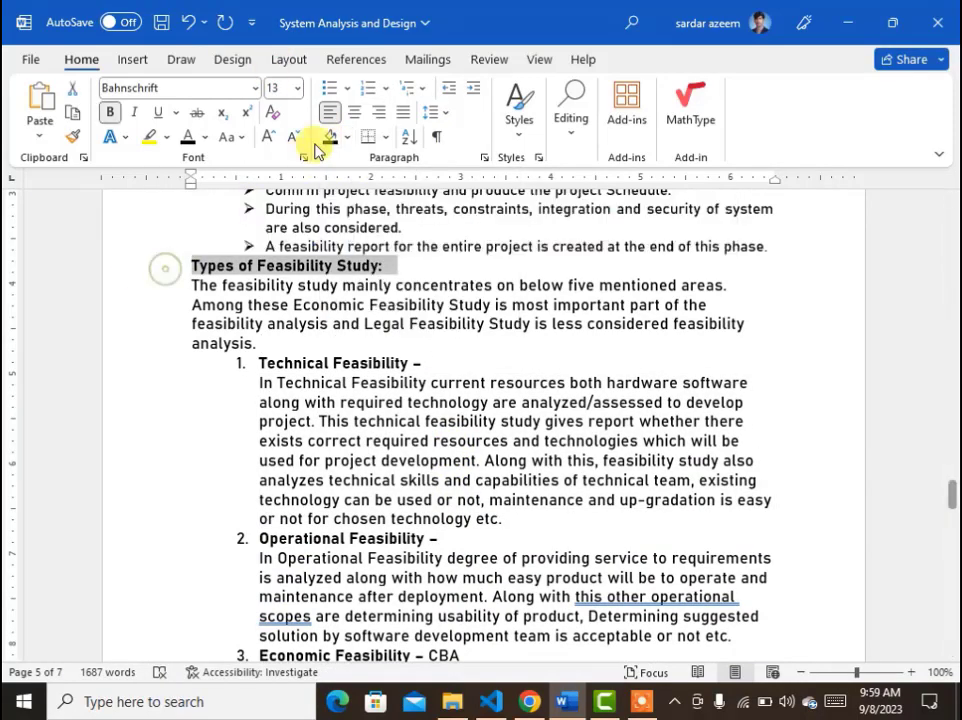
pyautogui.click(346, 138)
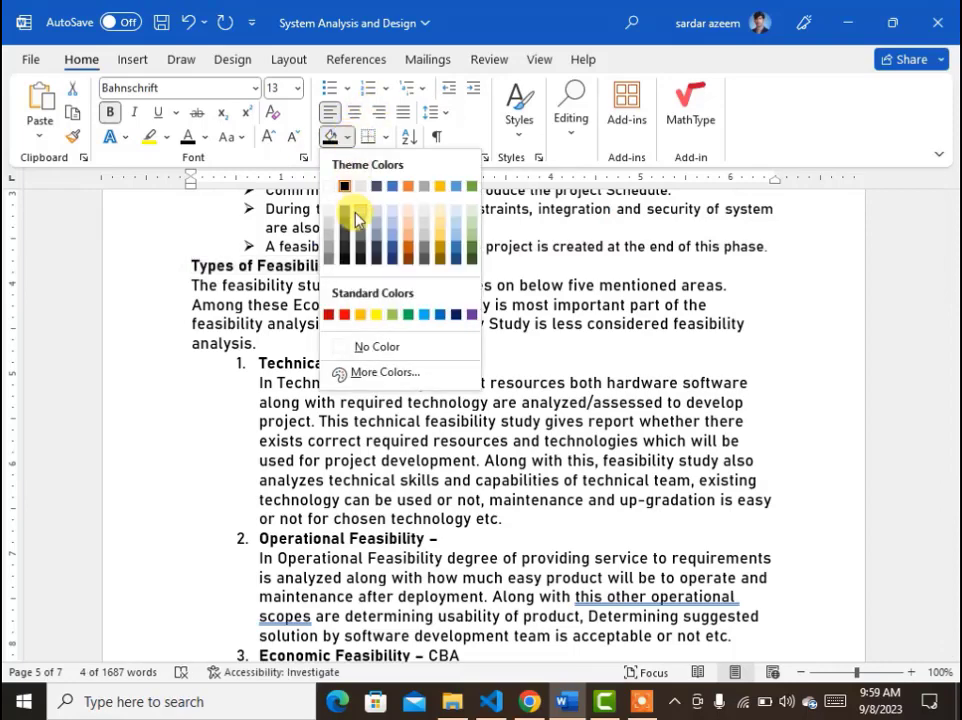
pyautogui.click(474, 247)
# Clear the formatting of the Technical Feasibility list item.
pyautogui.click(482, 382)
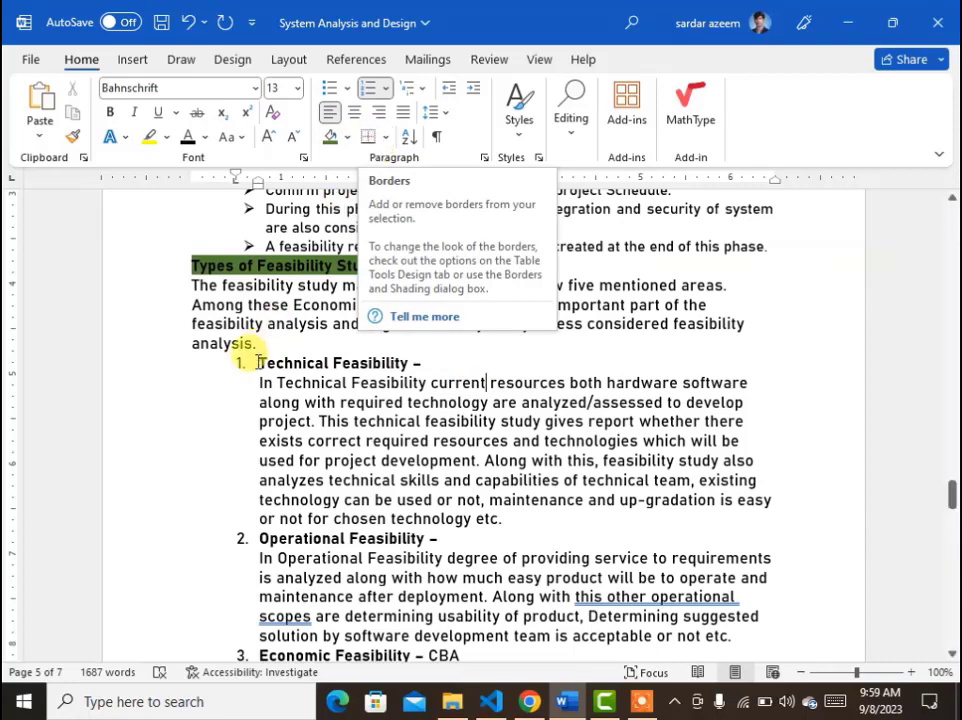
pyautogui.click(271, 116)
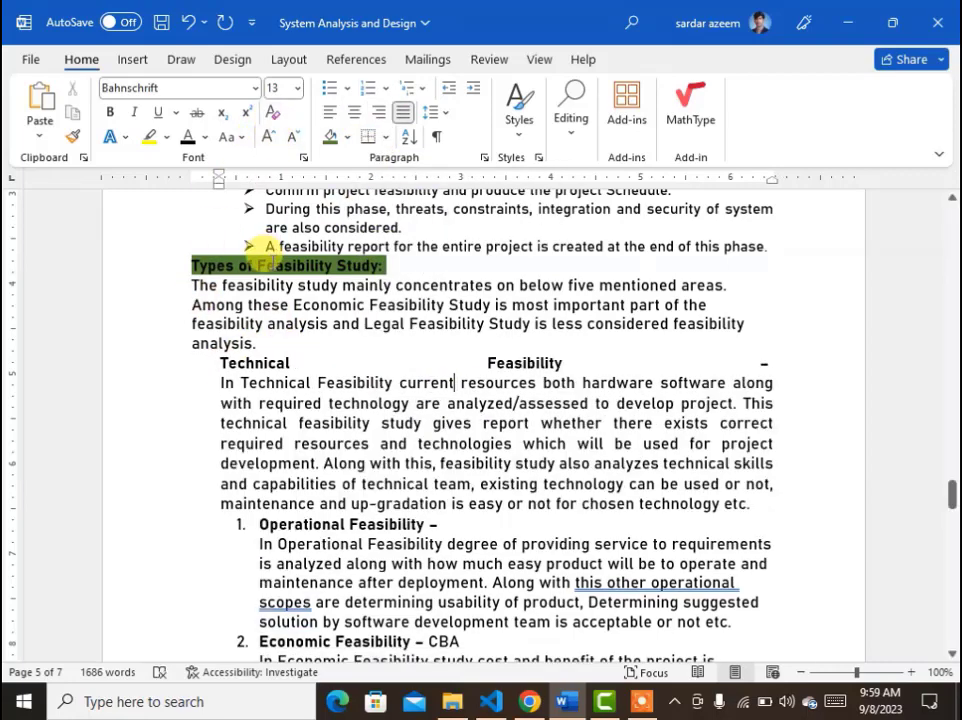
# Clear the formatting of the "Types of Feasibility Study:" heading, then undo it.
pyautogui.click(273, 260)
pyautogui.click(271, 112)
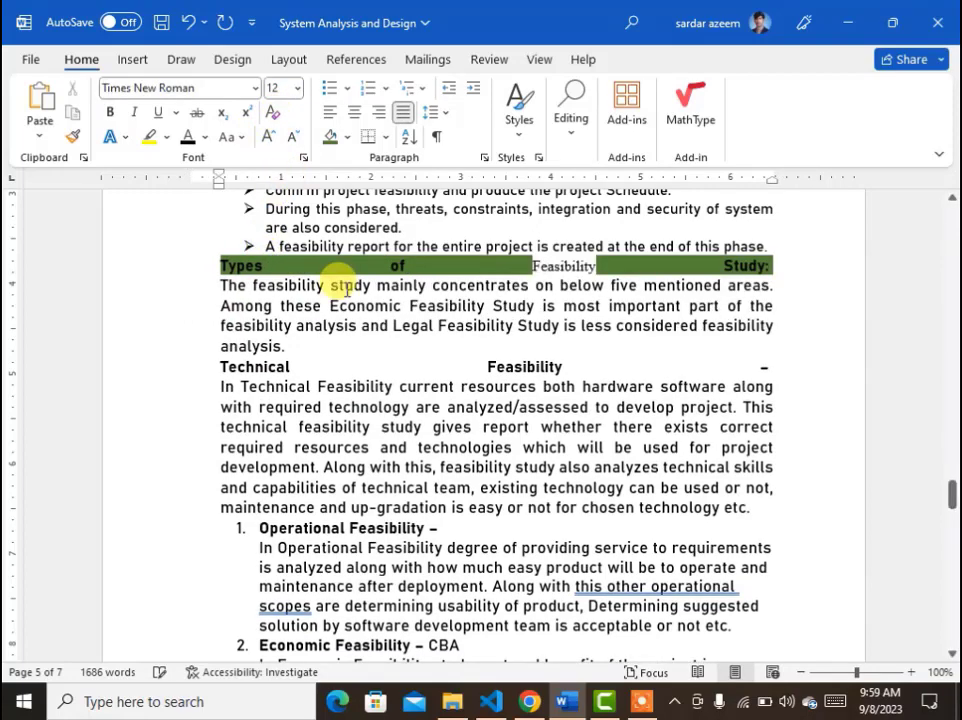
pyautogui.hotkey('ctrl', 'z')
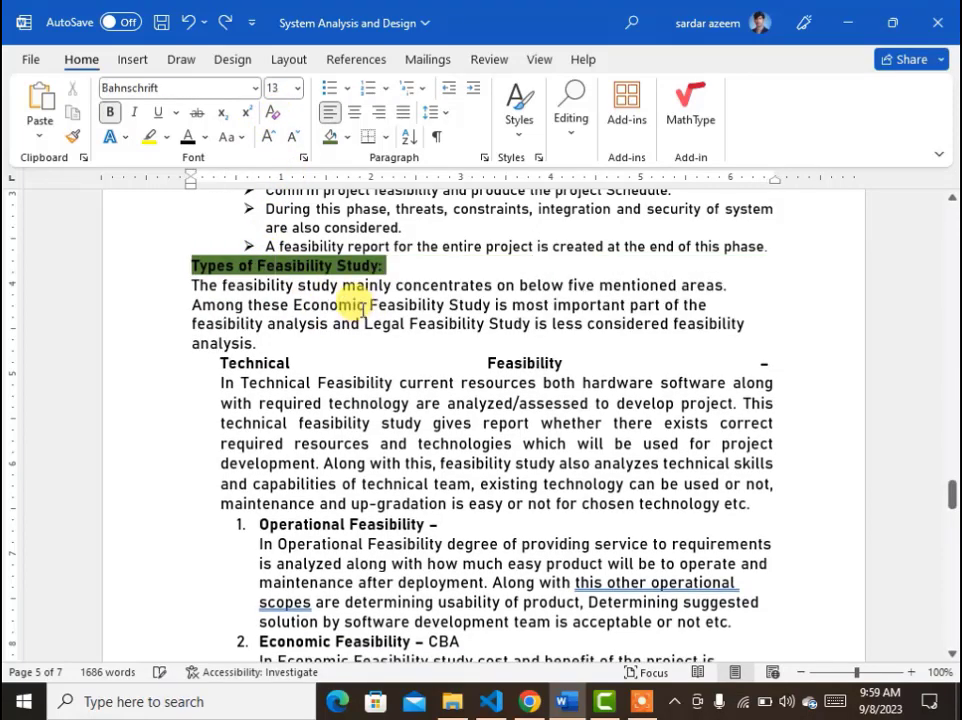
# Select the "Feasibility Study or Planning" title, clear its formatting and center it.
pyautogui.scroll(10, 419, 311)
pyautogui.scroll(-4, 429, 318)
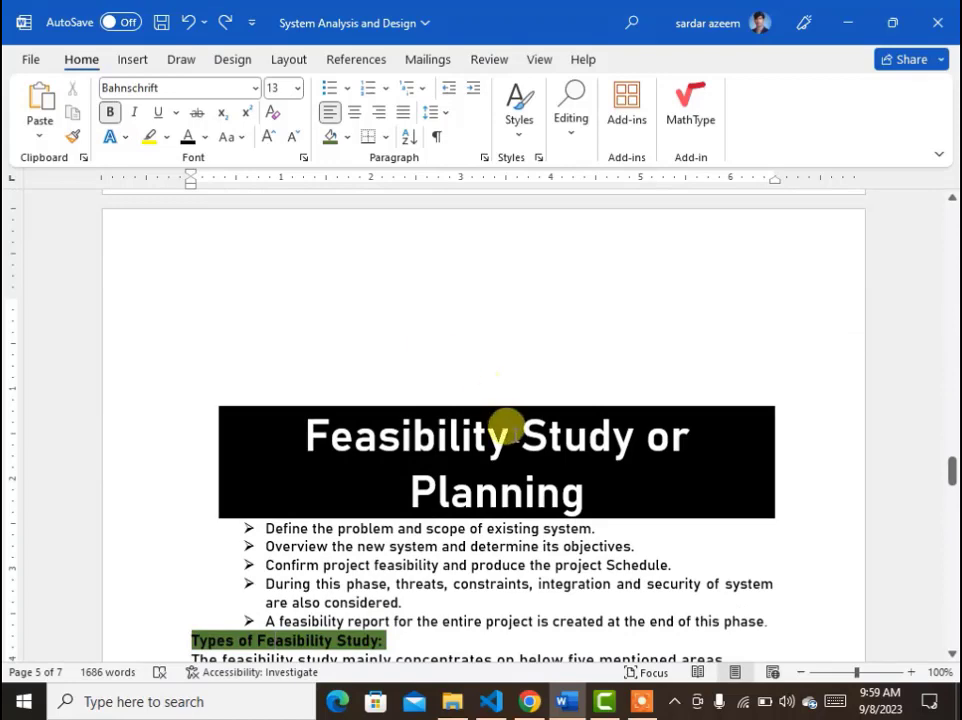
pyautogui.click(507, 430)
pyautogui.click(325, 400)
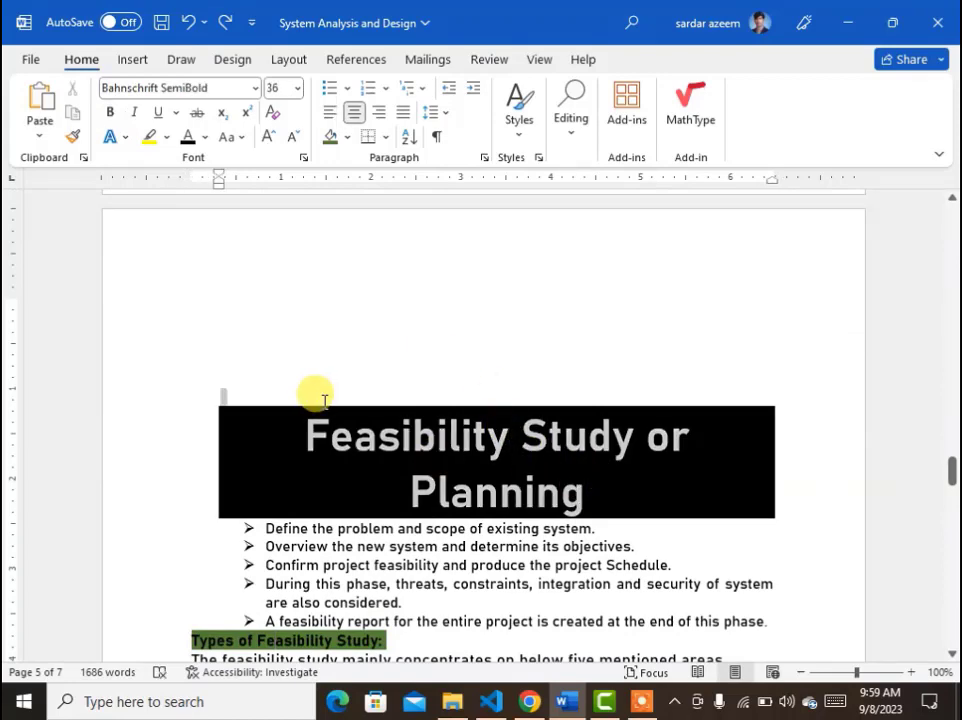
pyautogui.click(383, 479)
pyautogui.moveTo(587, 490); pyautogui.dragTo(294, 421)
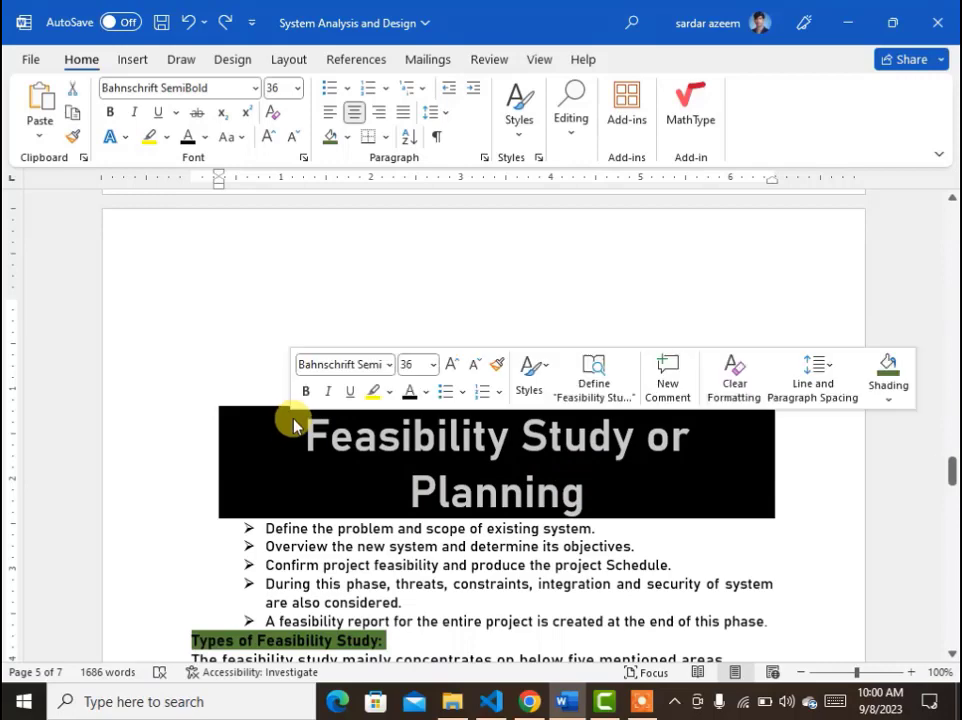
pyautogui.click(269, 117)
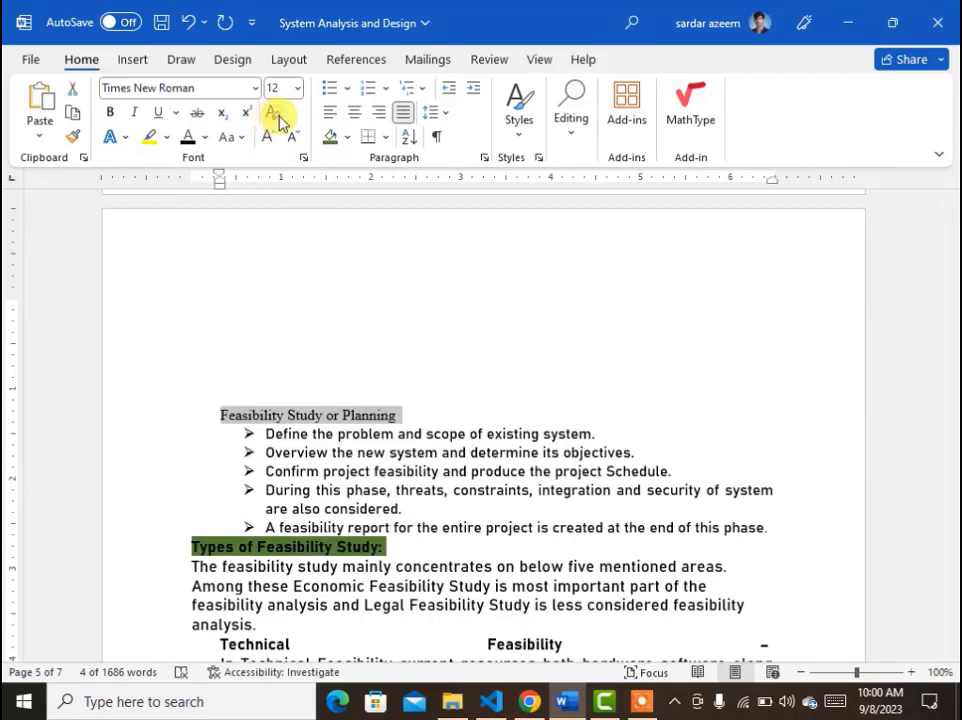
pyautogui.click(356, 116)
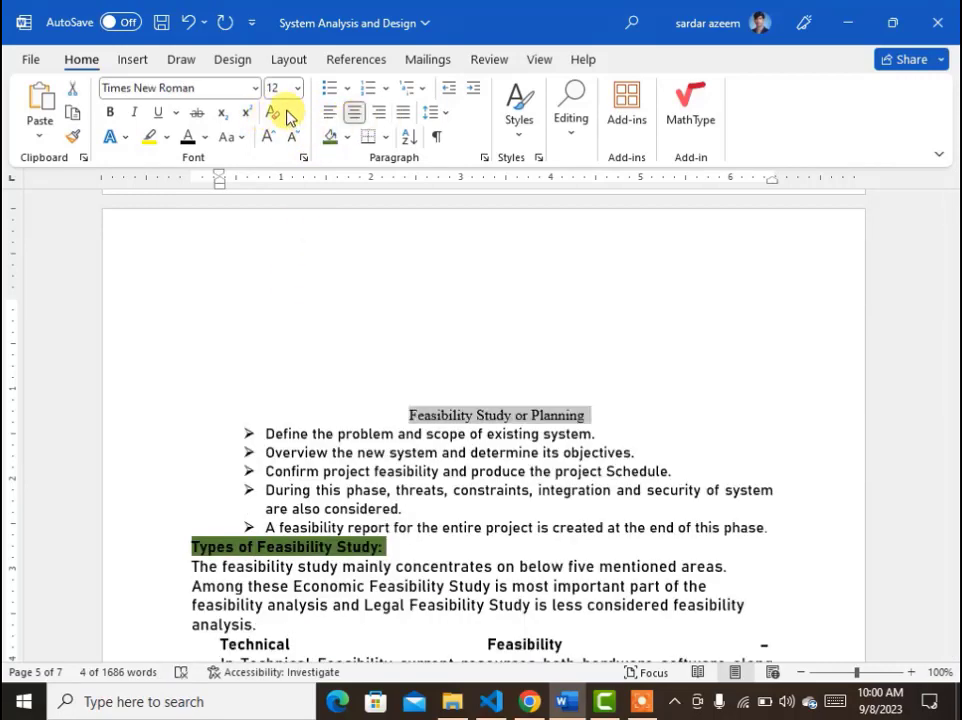
# Set the title's font to Bahnschrift and enlarge it to 36 pt.
pyautogui.click(252, 95)
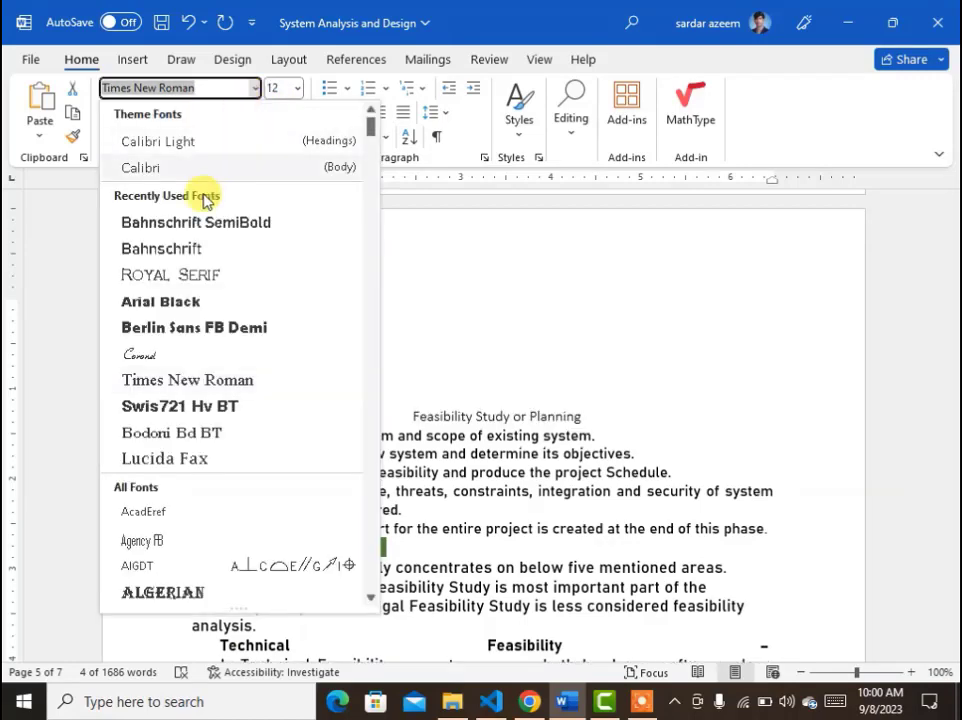
pyautogui.click(125, 248)
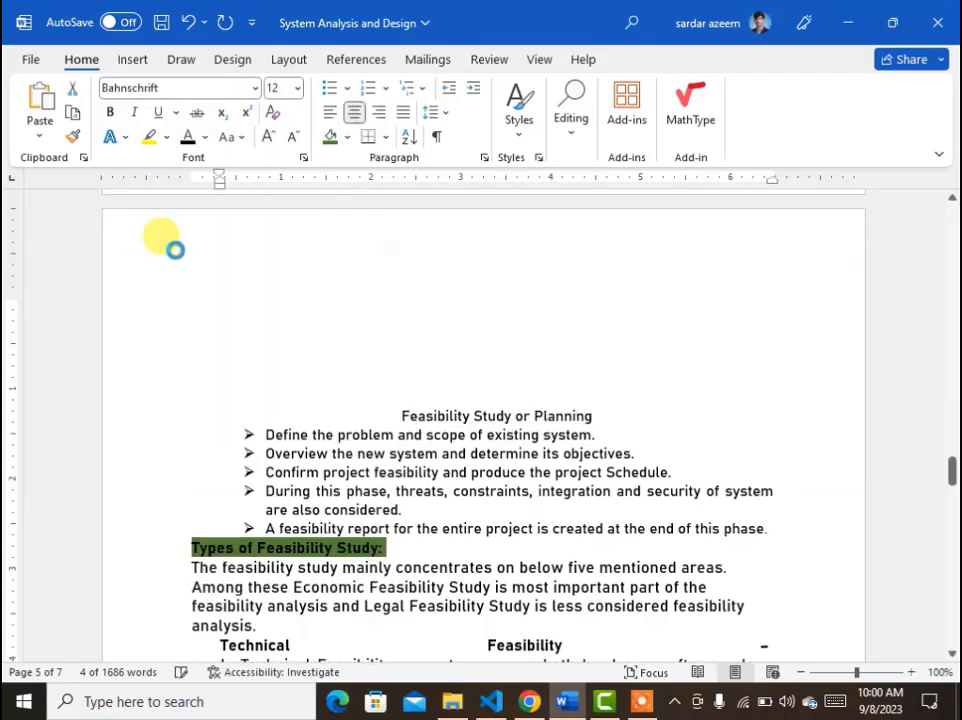
pyautogui.click(265, 137)
pyautogui.click(265, 137)
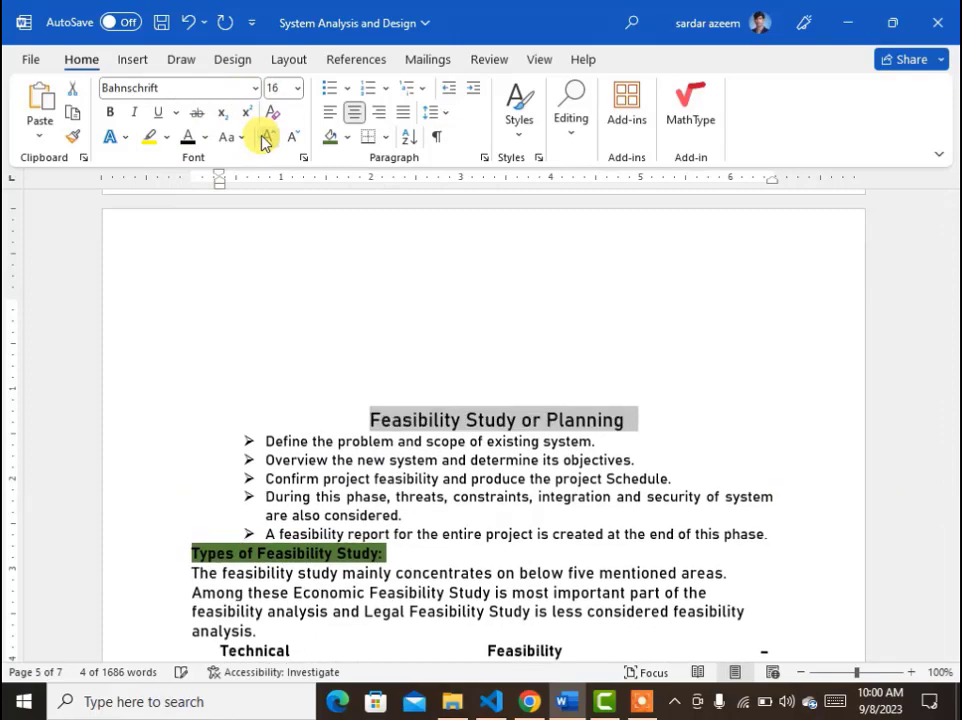
pyautogui.click(265, 137)
pyautogui.click(265, 137)
pyautogui.click(265, 137)
pyautogui.click(265, 137)
pyautogui.click(265, 137)
pyautogui.click(265, 137)
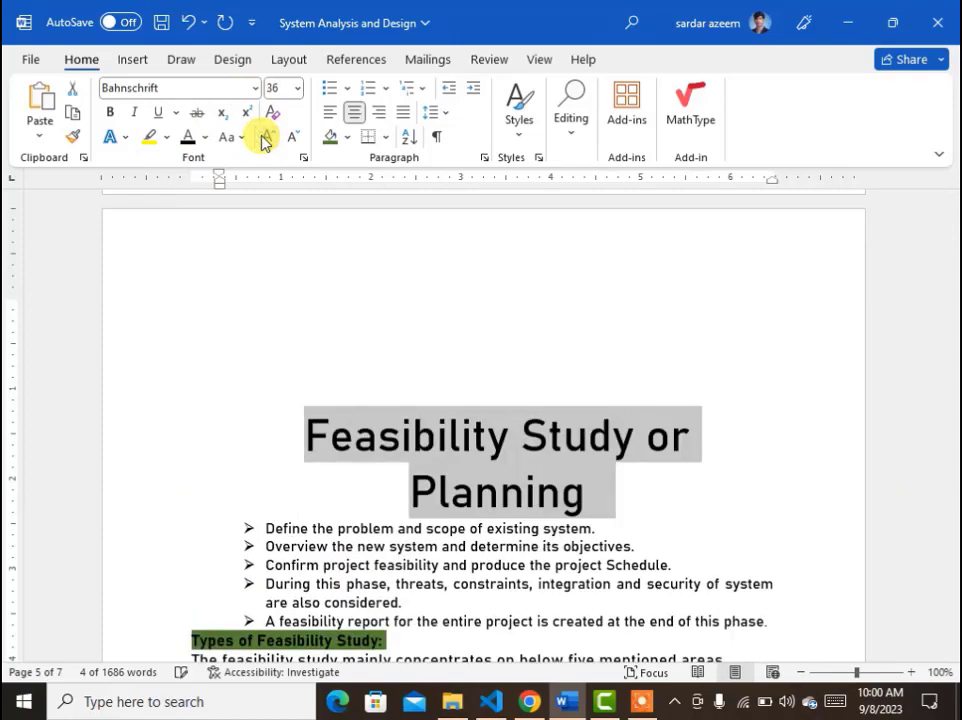
# Set the title's shading to No Color and add an outside border around it.
pyautogui.click(347, 138)
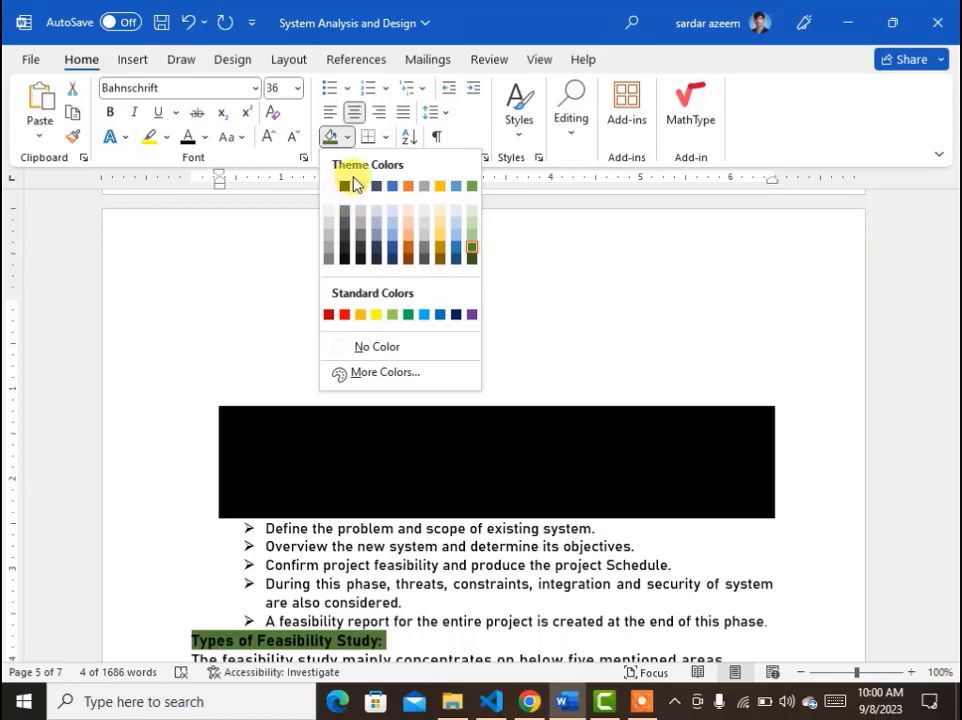
pyautogui.click(365, 345)
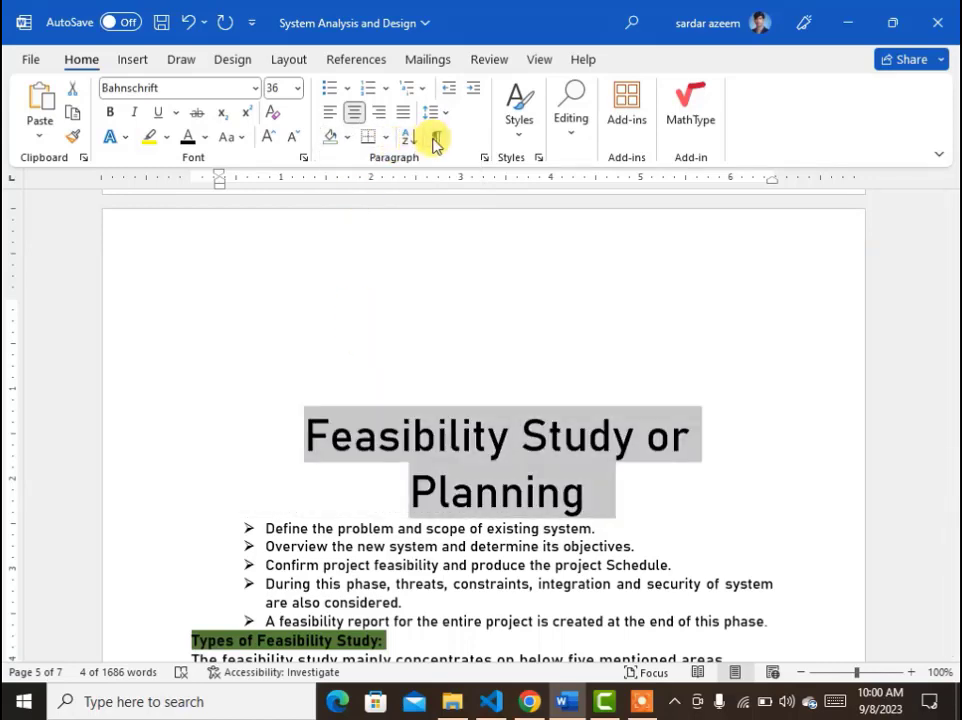
pyautogui.click(387, 139)
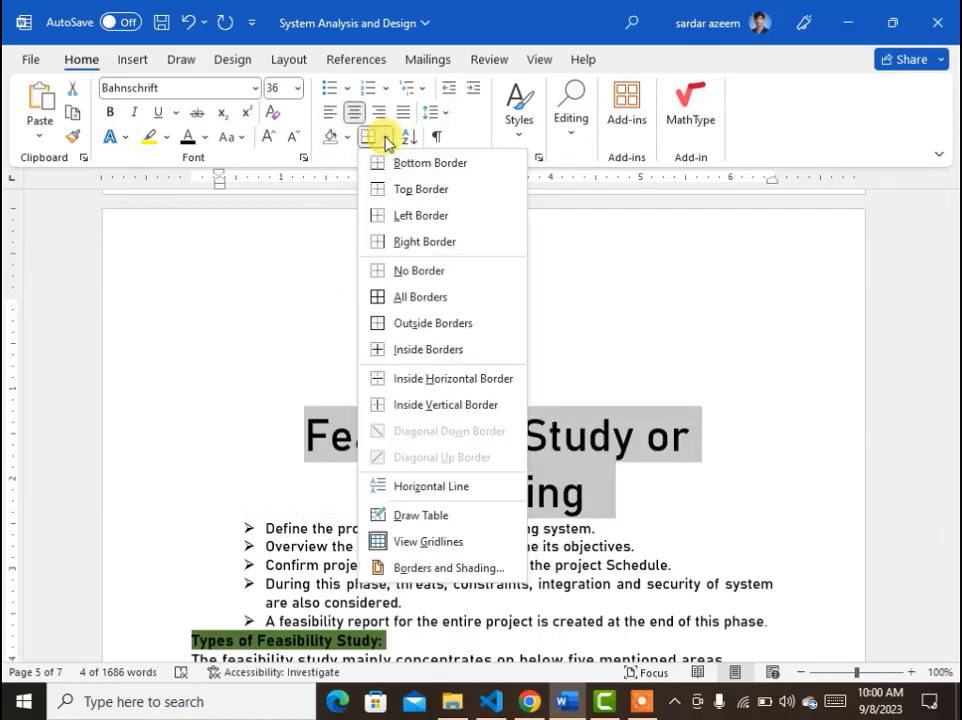
pyautogui.click(451, 325)
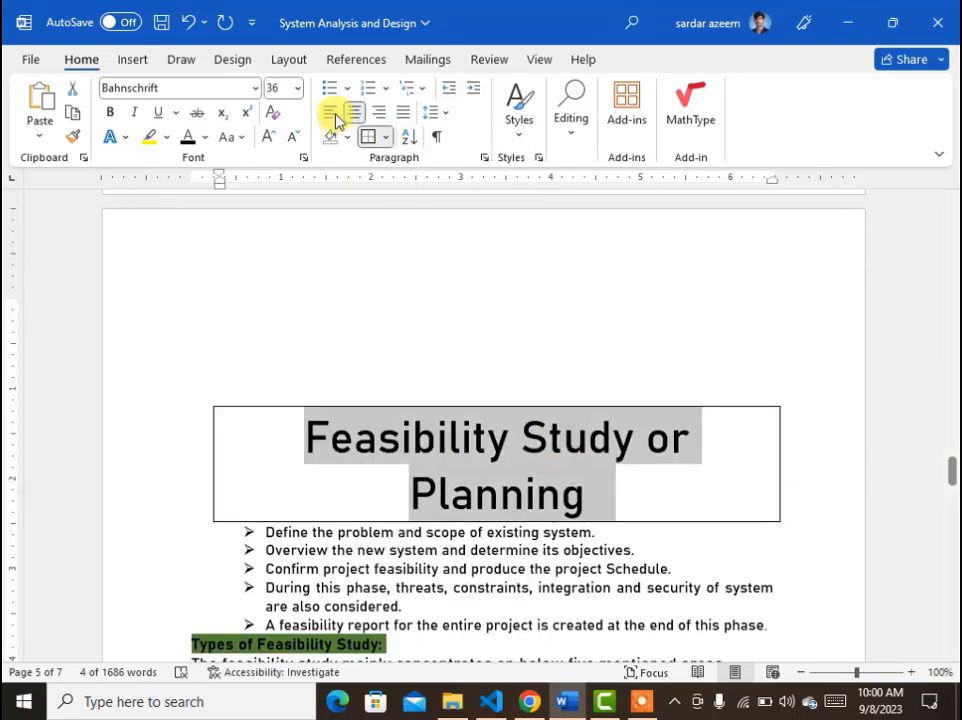
# Remove the right and top borders from the title.
pyautogui.click(386, 137)
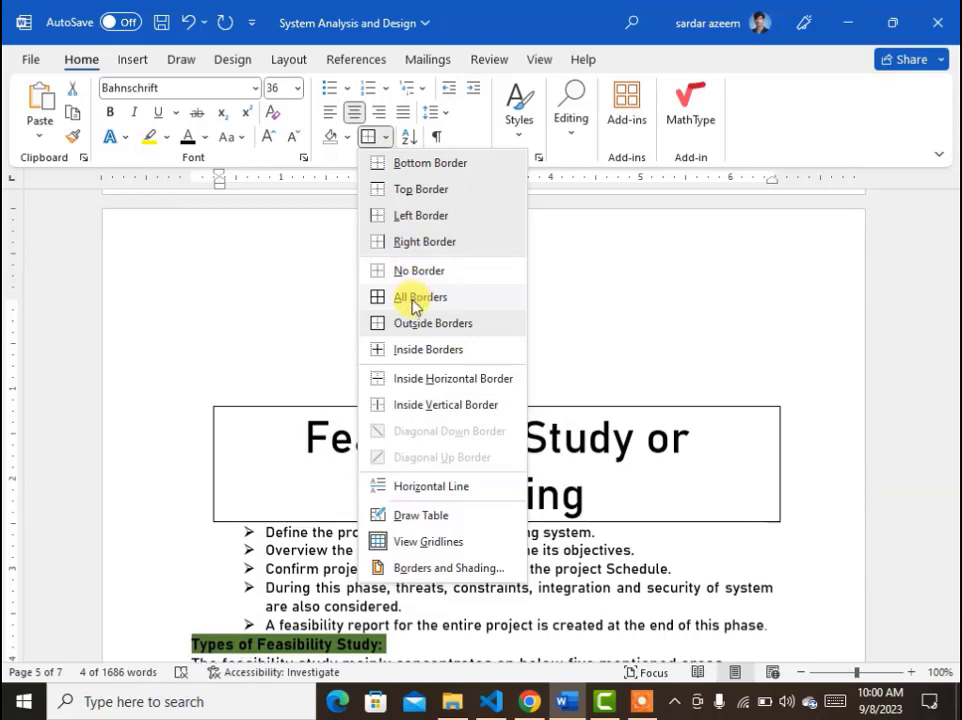
pyautogui.click(407, 243)
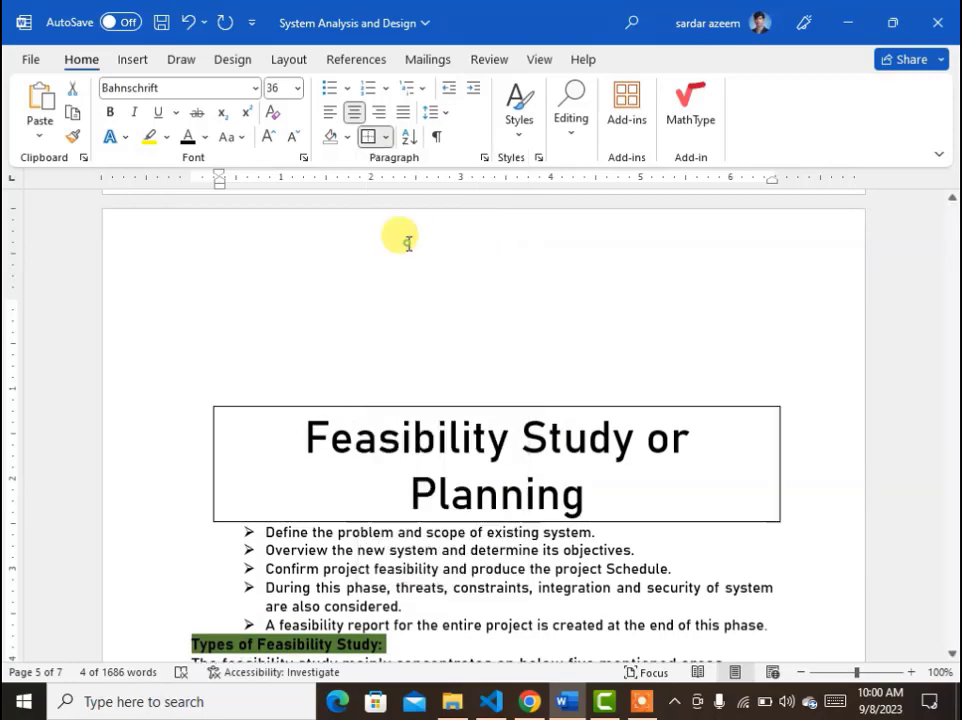
pyautogui.click(384, 143)
pyautogui.click(387, 190)
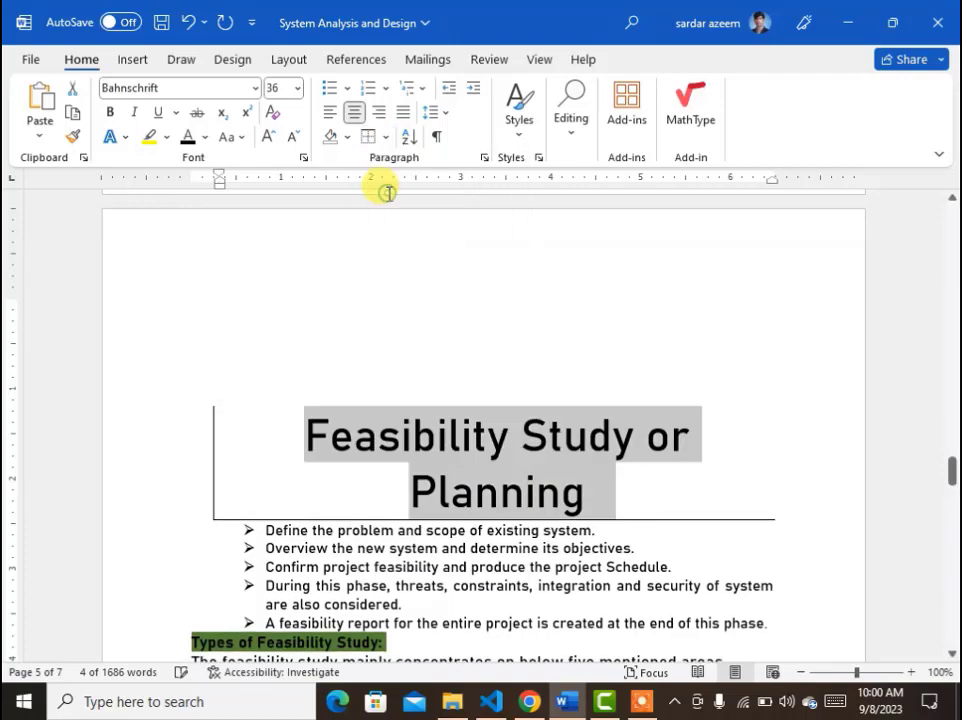
# Give the title a shadow border with a double-line style, dark blue colour and 4½ pt width.
pyautogui.click(384, 143)
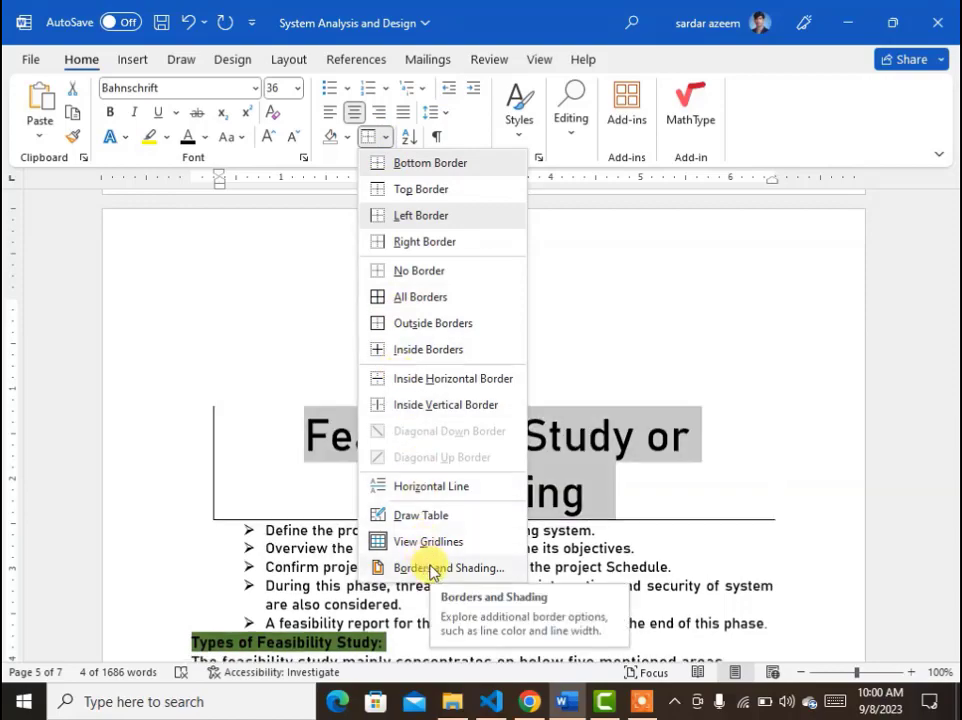
pyautogui.click(432, 570)
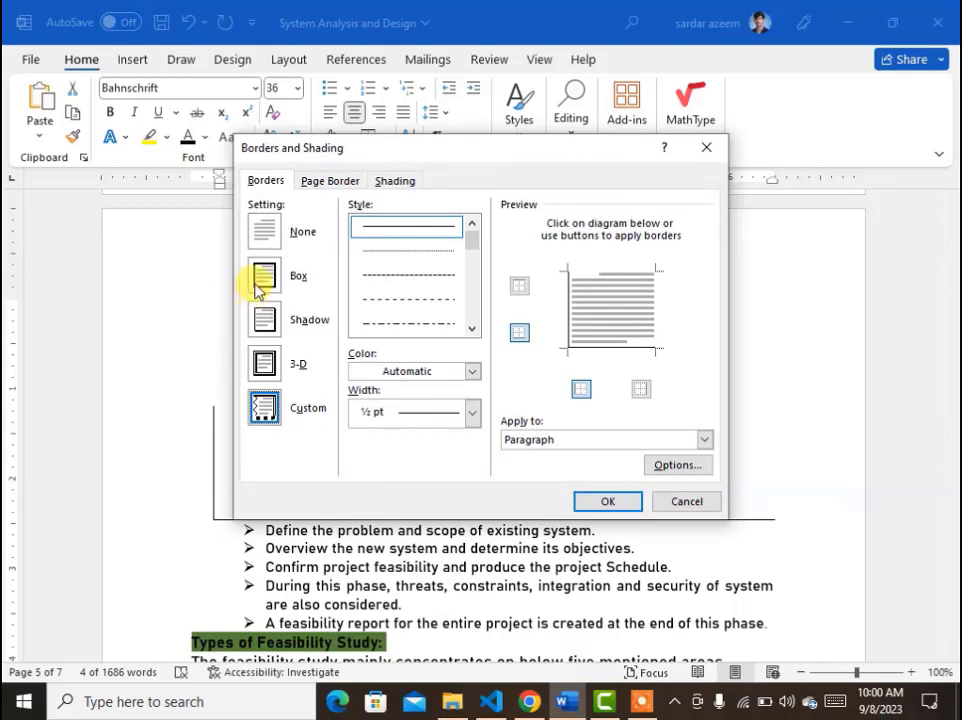
pyautogui.click(263, 280)
pyautogui.click(263, 318)
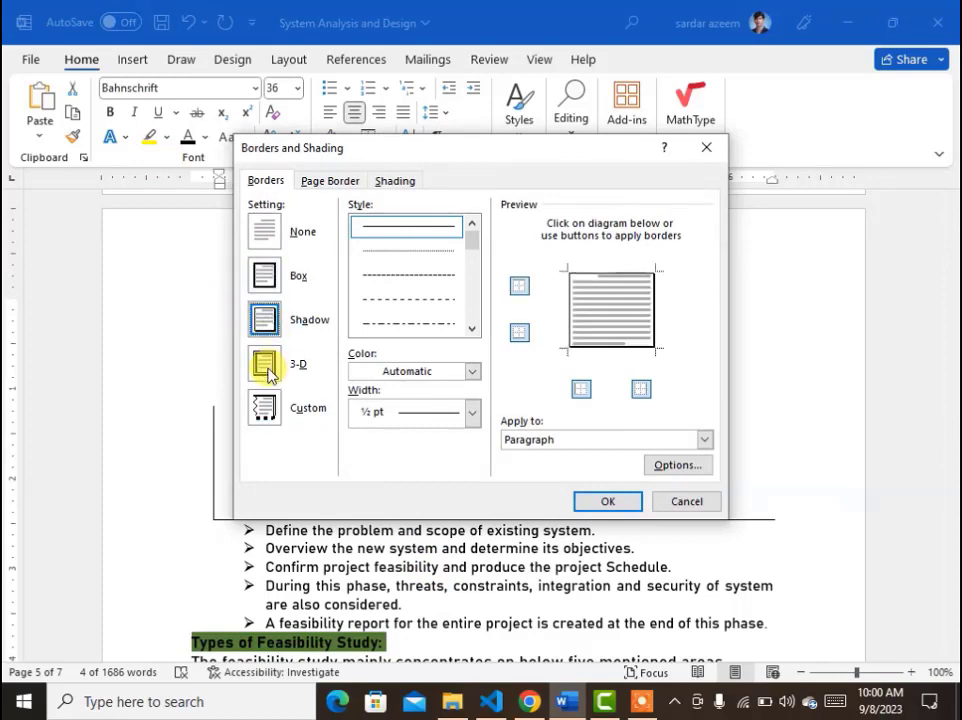
pyautogui.click(266, 366)
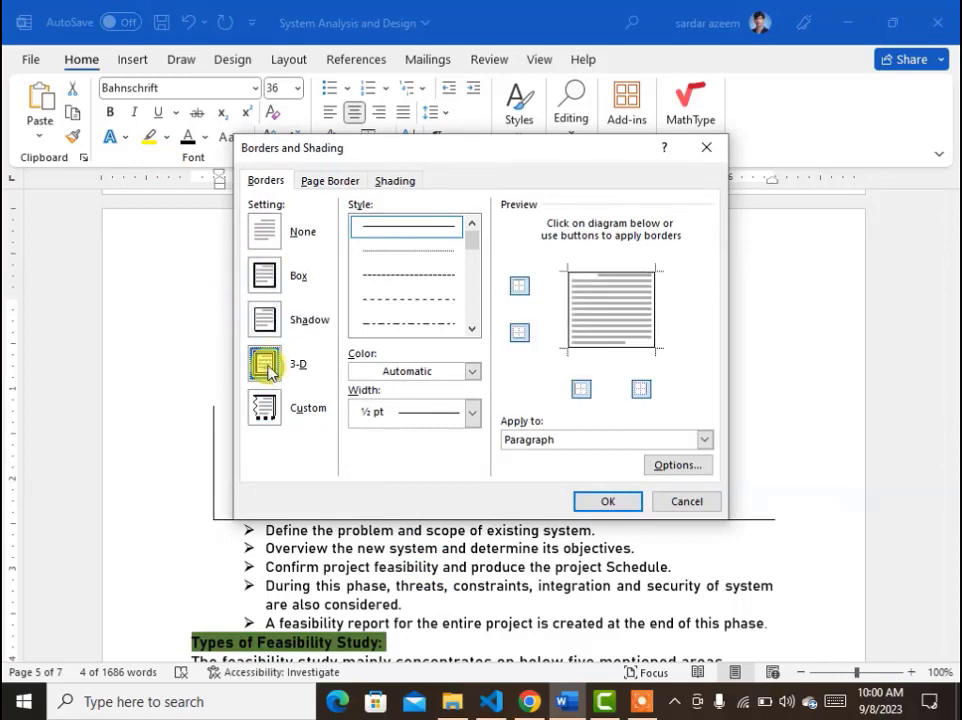
pyautogui.click(263, 318)
pyautogui.scroll(-4, 385, 278)
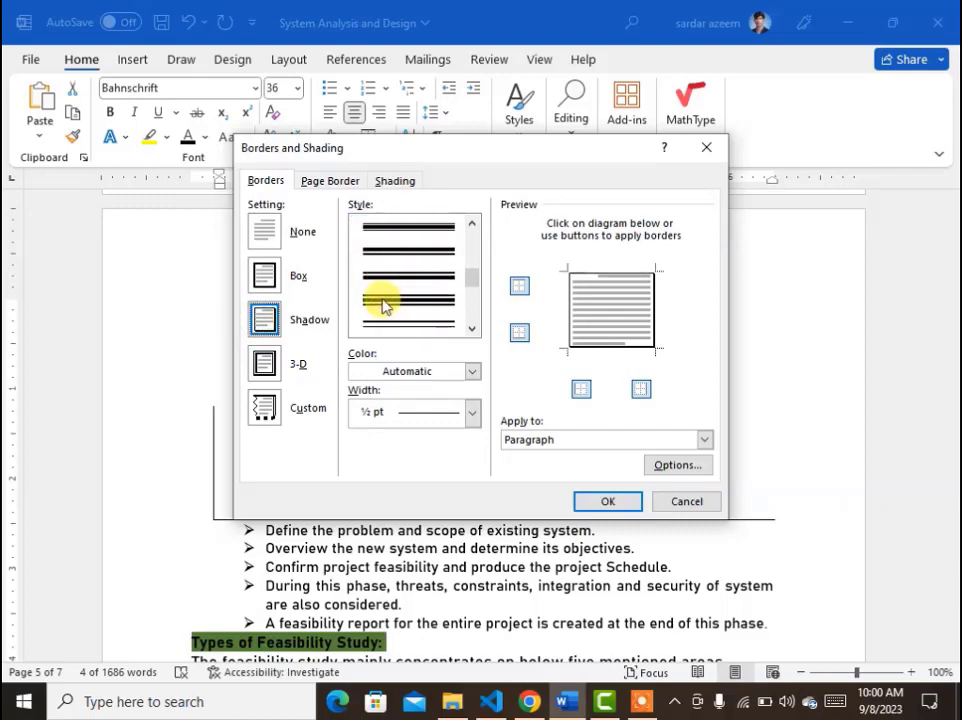
pyautogui.click(393, 223)
pyautogui.scroll(1, 393, 223)
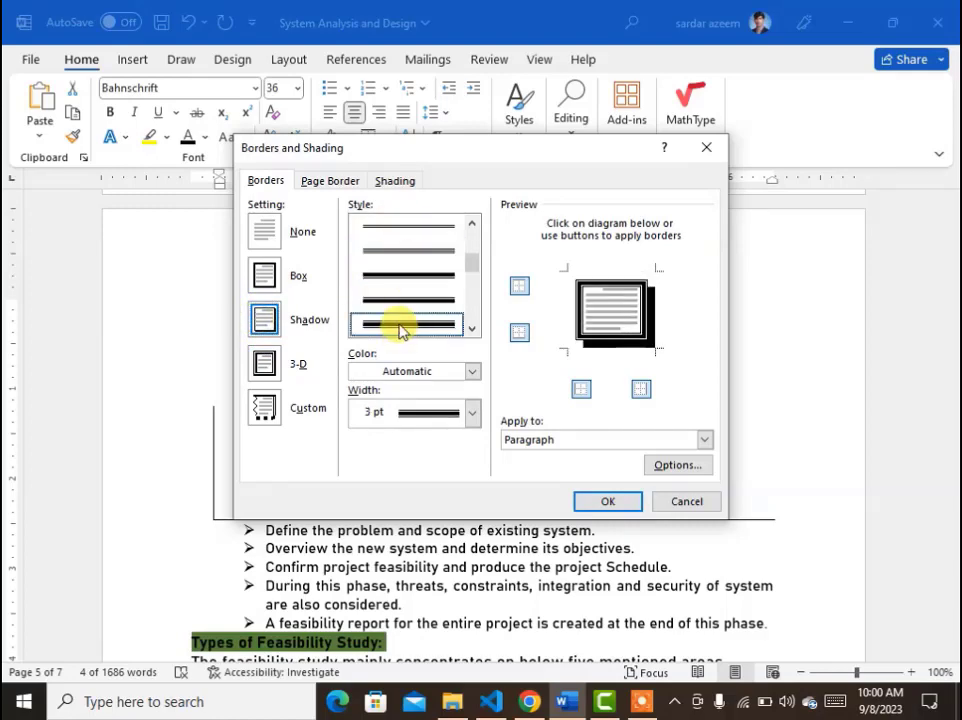
pyautogui.click(435, 377)
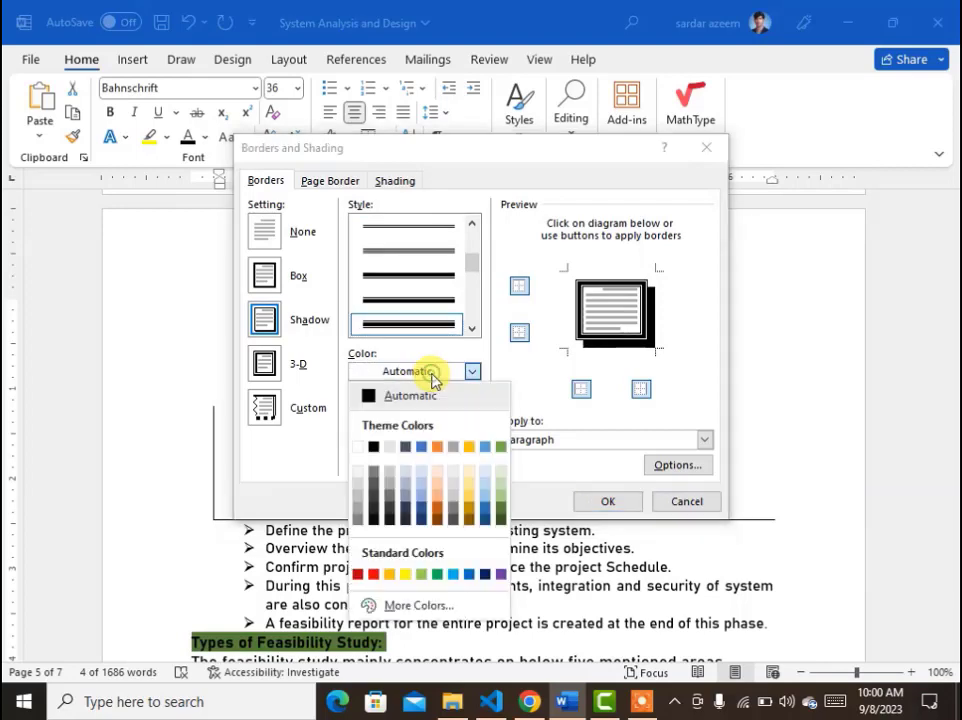
pyautogui.click(485, 573)
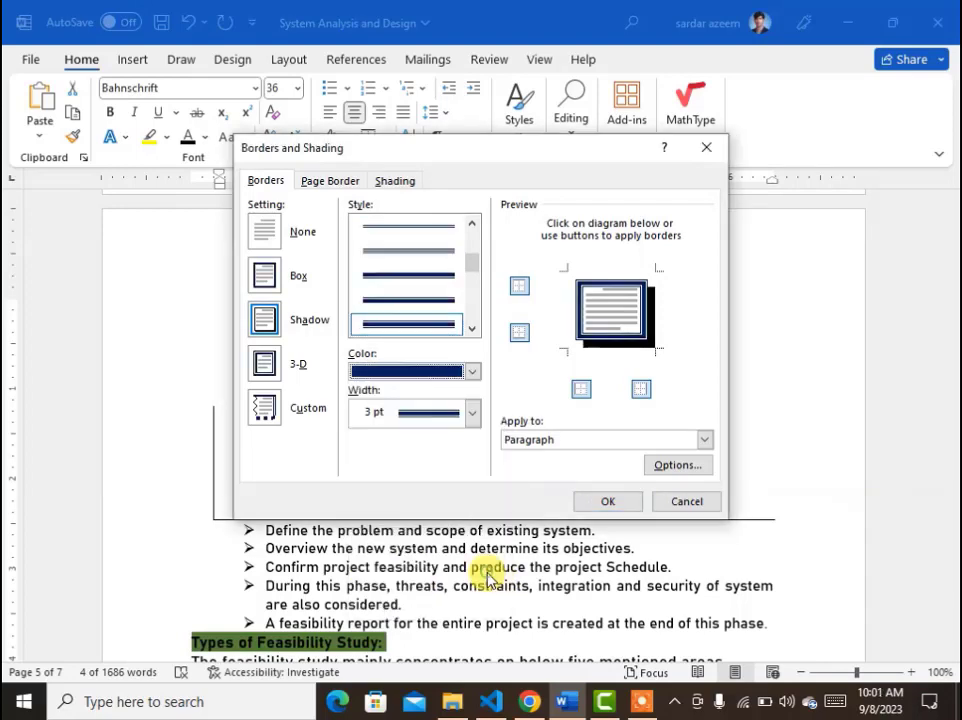
pyautogui.click(470, 420)
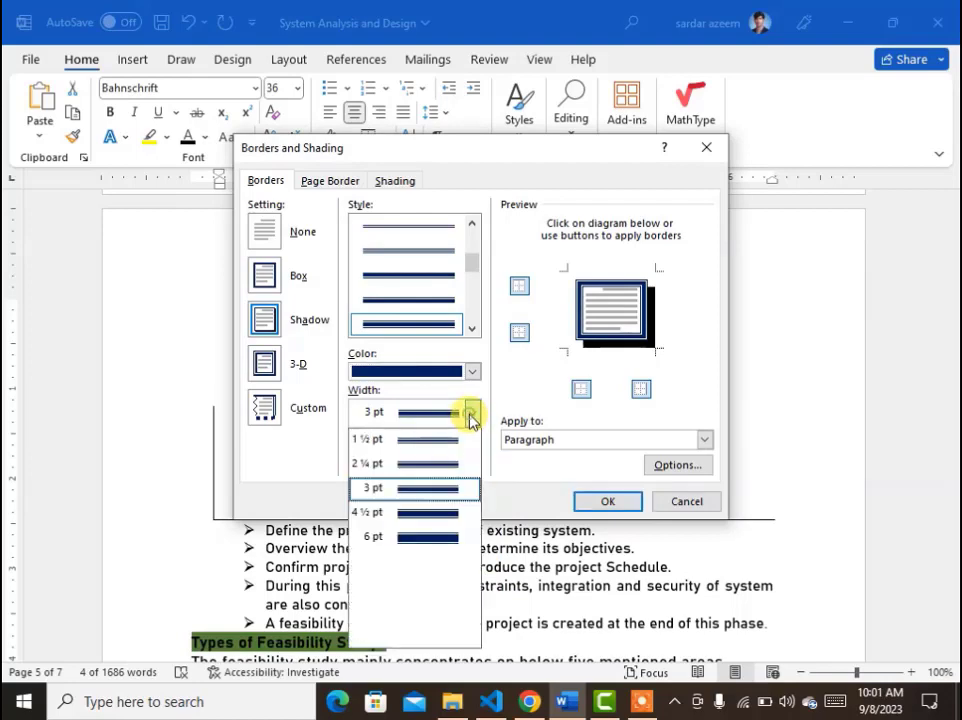
pyautogui.click(433, 512)
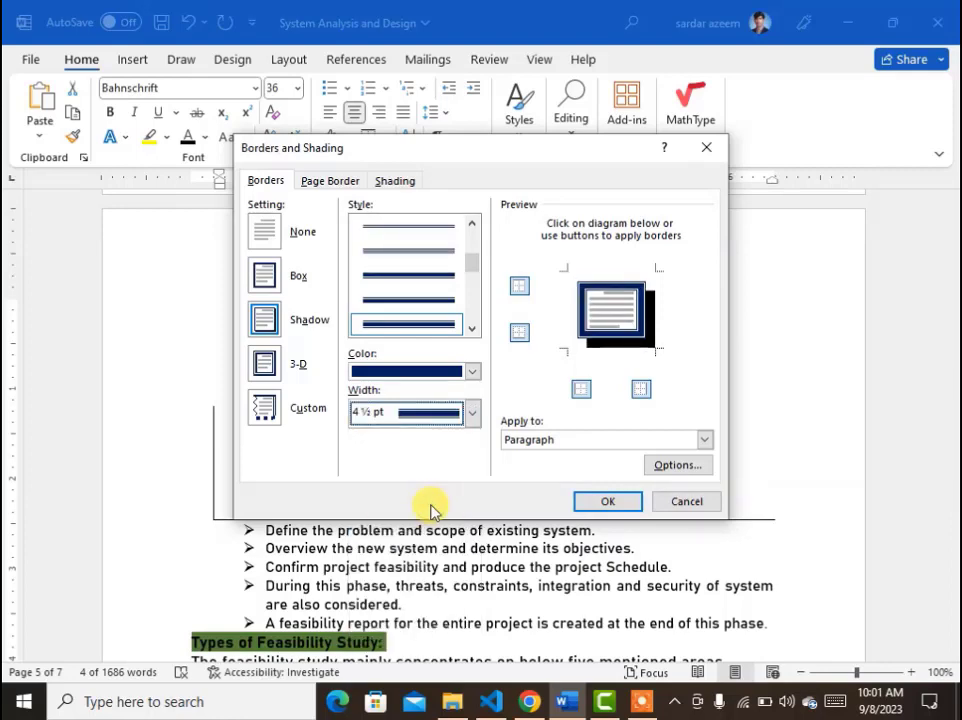
# Fill the title's shading with light orange and apply the border and shading settings.
pyautogui.click(395, 183)
pyautogui.click(361, 226)
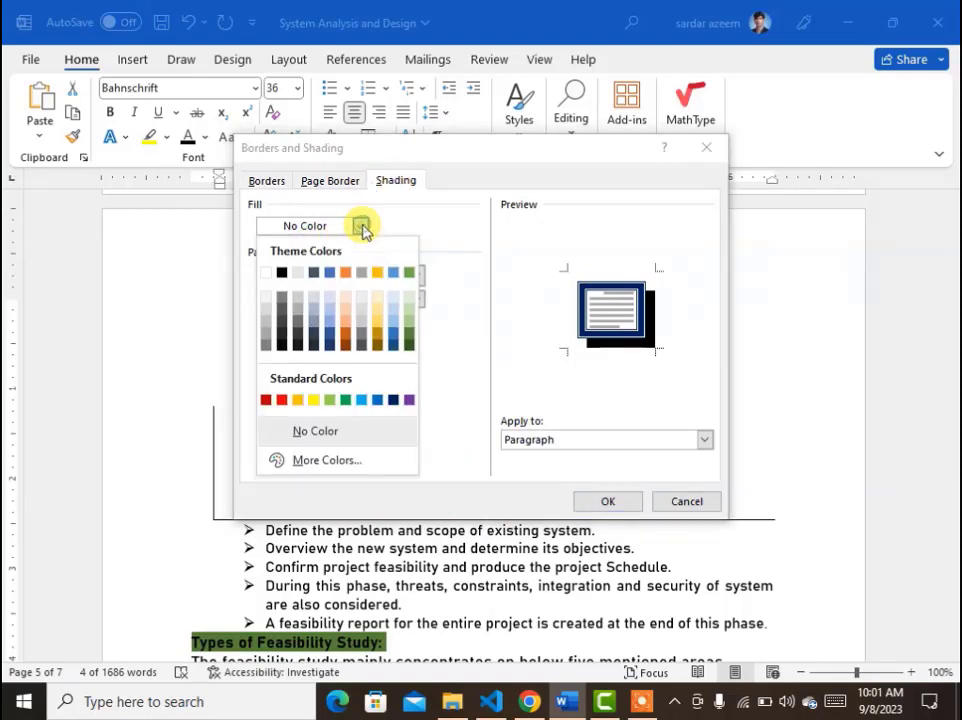
pyautogui.click(340, 313)
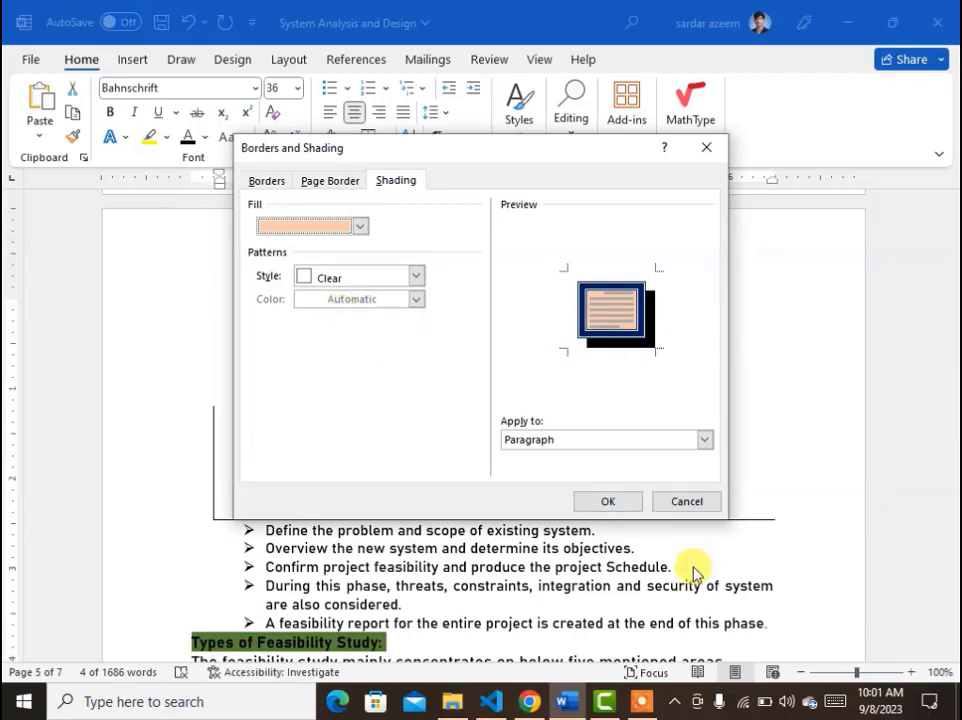
pyautogui.click(638, 510)
pyautogui.click(625, 501)
pyautogui.click(522, 605)
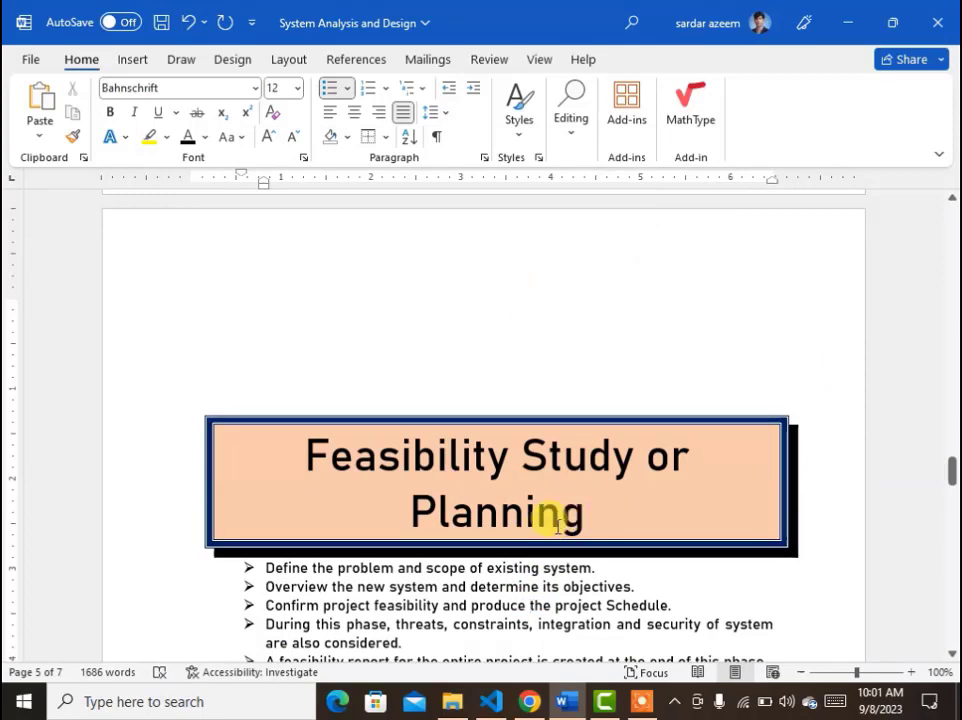
# Reselect the title and remove its border and shading by setting None and No Color.
pyautogui.moveTo(584, 511); pyautogui.dragTo(298, 450)
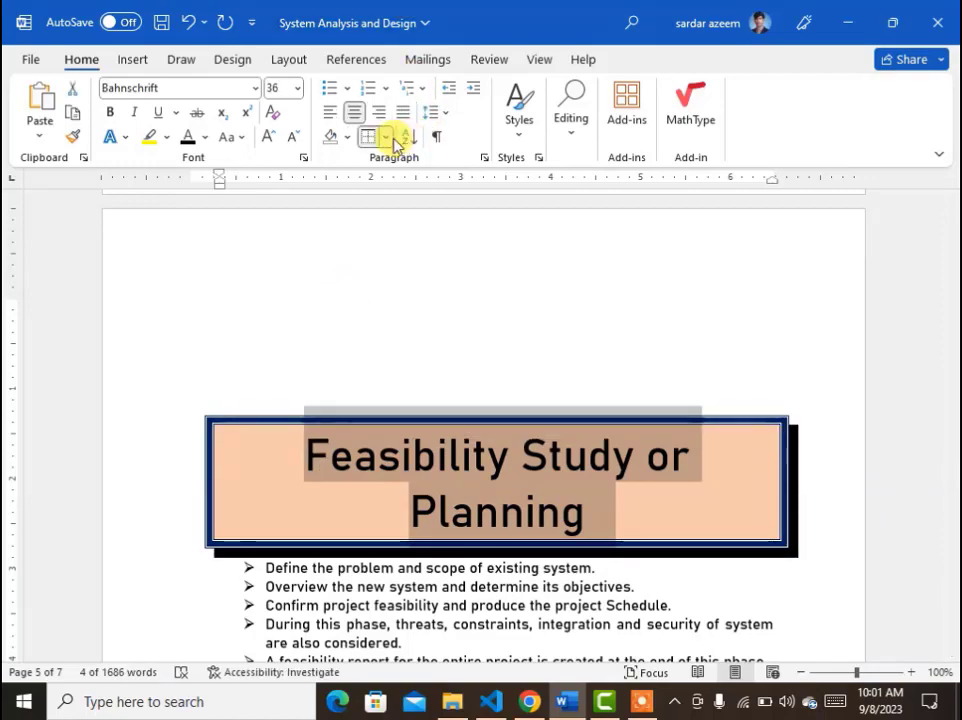
pyautogui.click(388, 138)
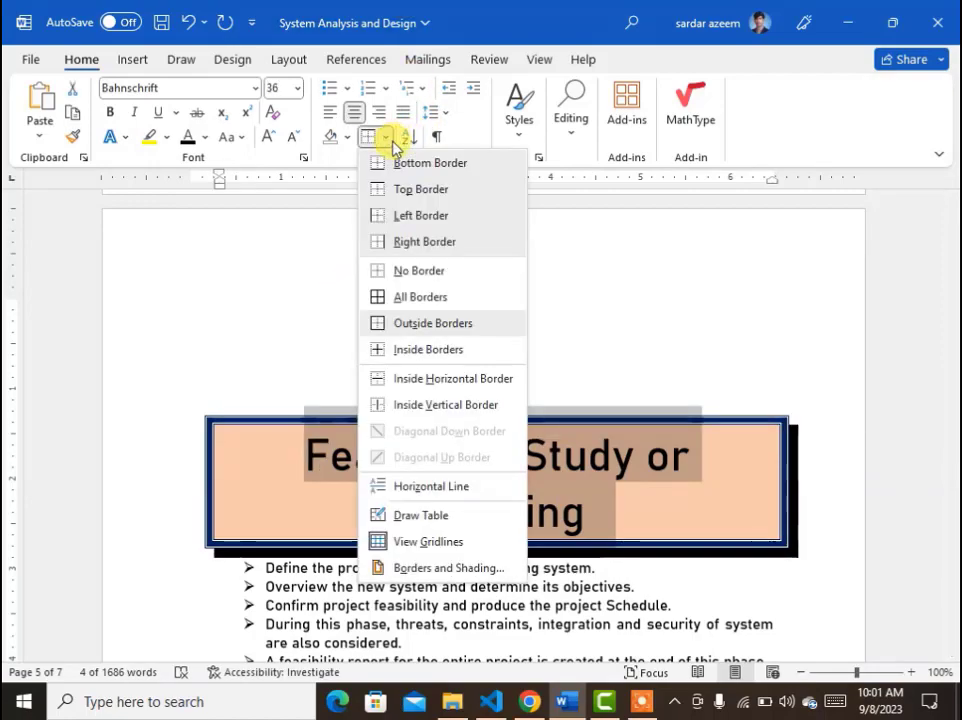
pyautogui.click(414, 567)
pyautogui.click(265, 232)
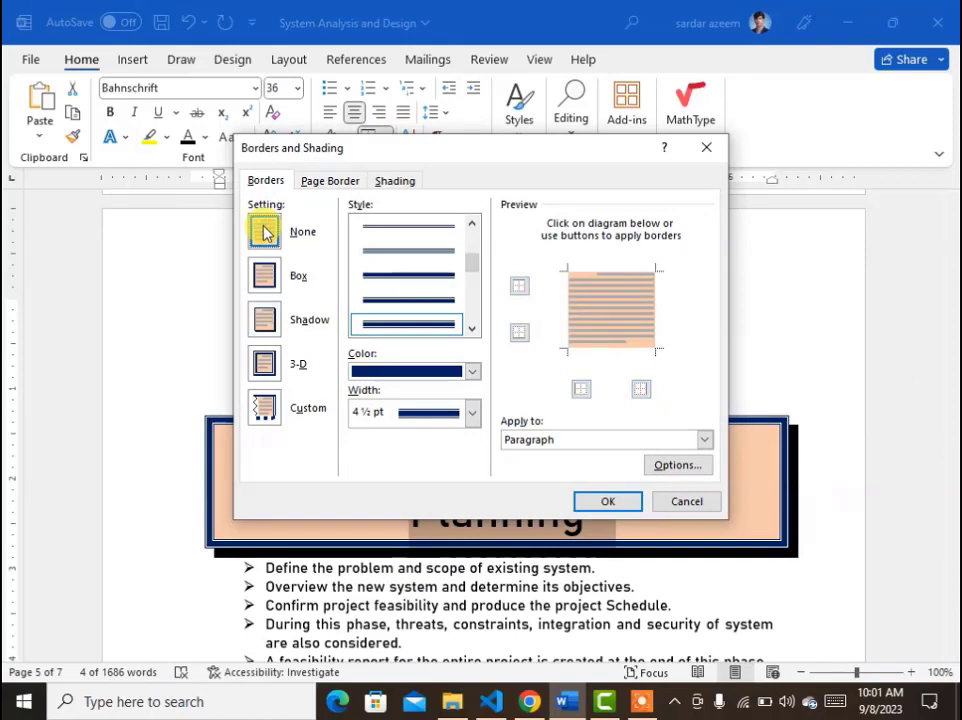
pyautogui.click(391, 185)
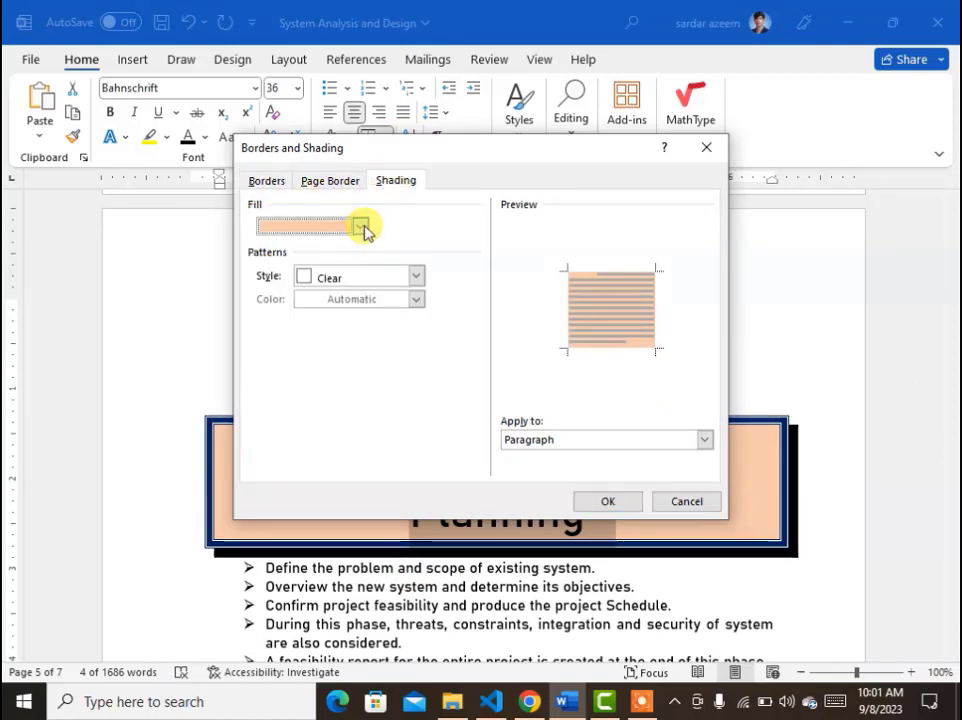
pyautogui.click(361, 226)
pyautogui.click(312, 431)
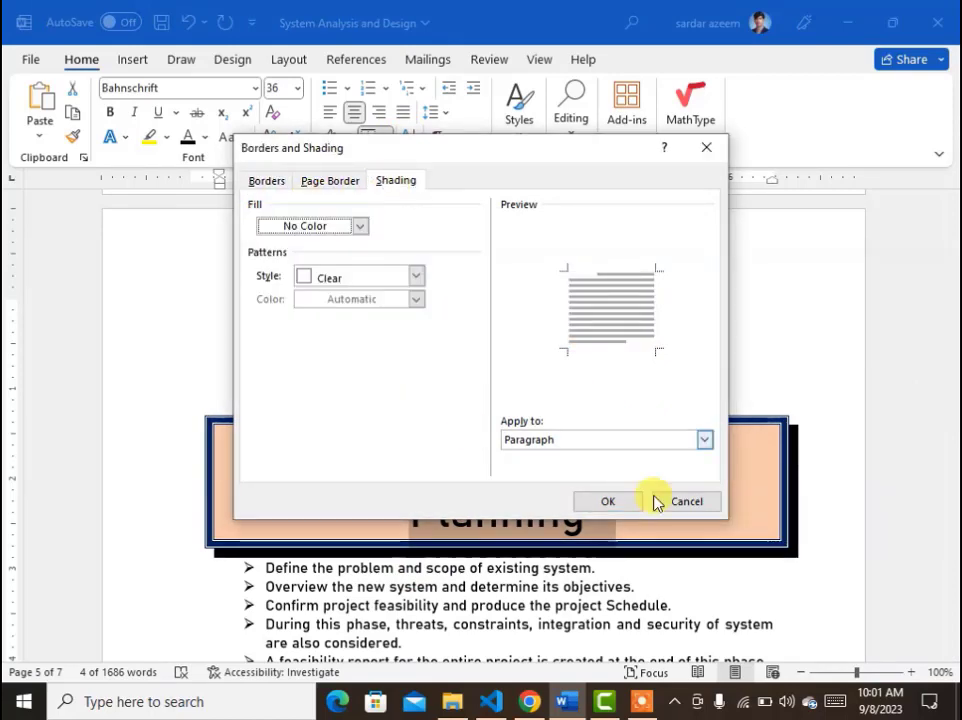
pyautogui.click(624, 506)
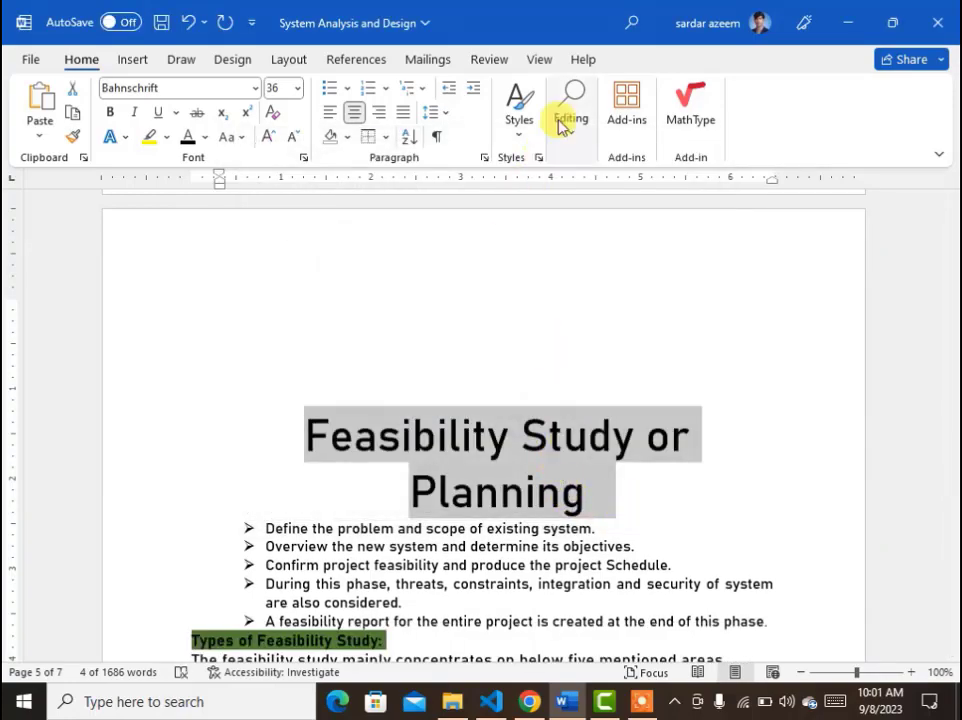
# Sort the selected title paragraph in ascending text order.
pyautogui.click(522, 132)
pyautogui.click(522, 133)
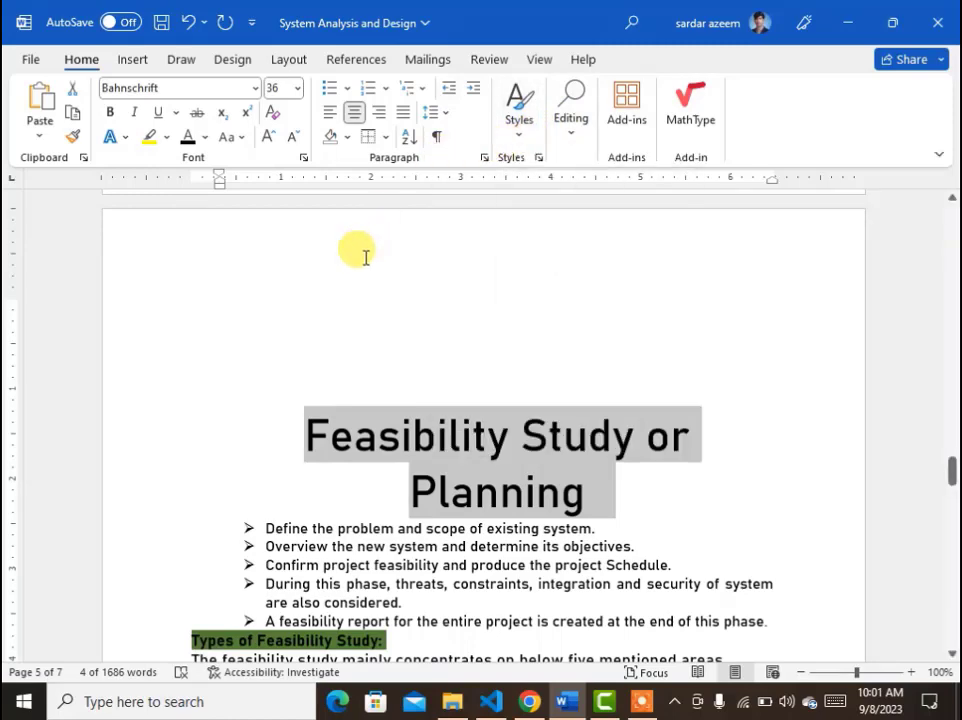
pyautogui.click(408, 141)
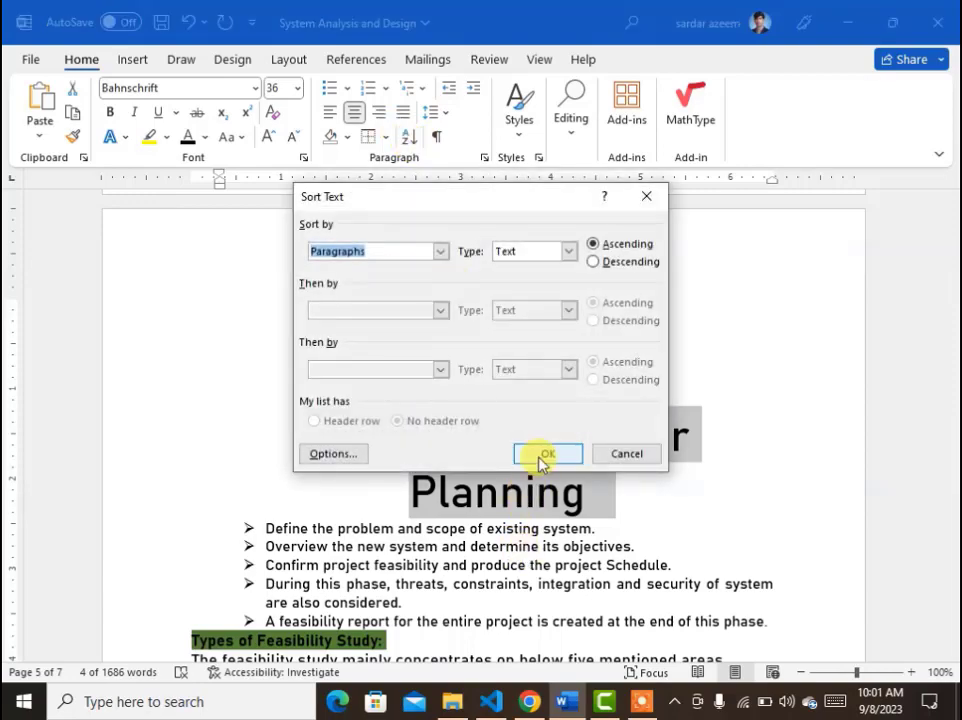
pyautogui.click(545, 455)
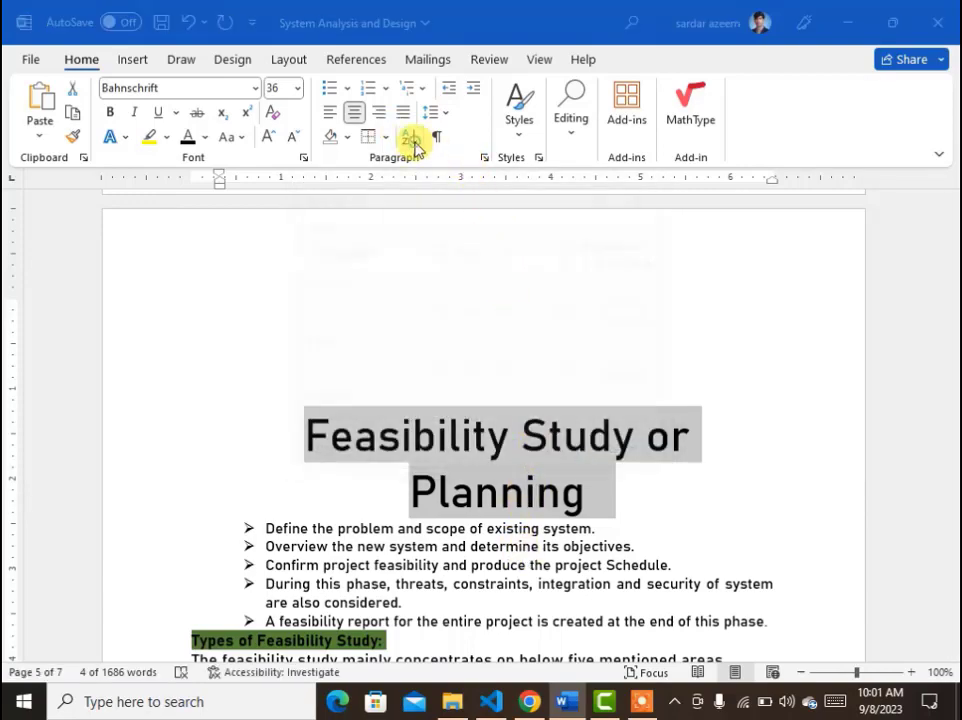
pyautogui.click(412, 138)
pyautogui.click(600, 457)
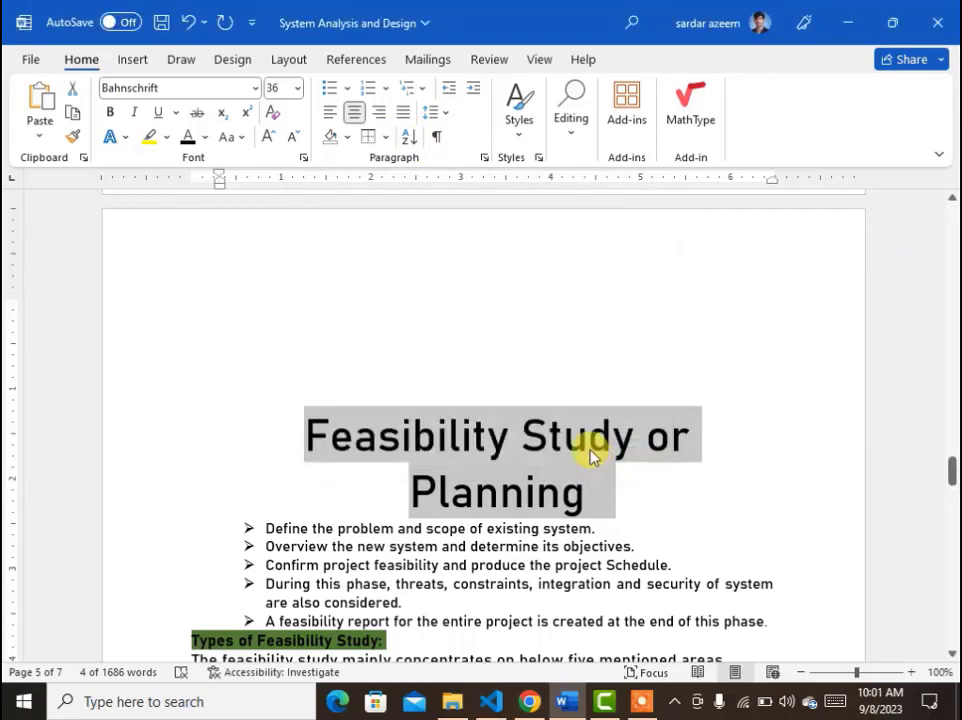
# Undo the last twelve changes made to the title.
pyautogui.hotkey('ctrl', 'z')
pyautogui.hotkey('ctrl', 'z')
pyautogui.hotkey('ctrl', 'z')
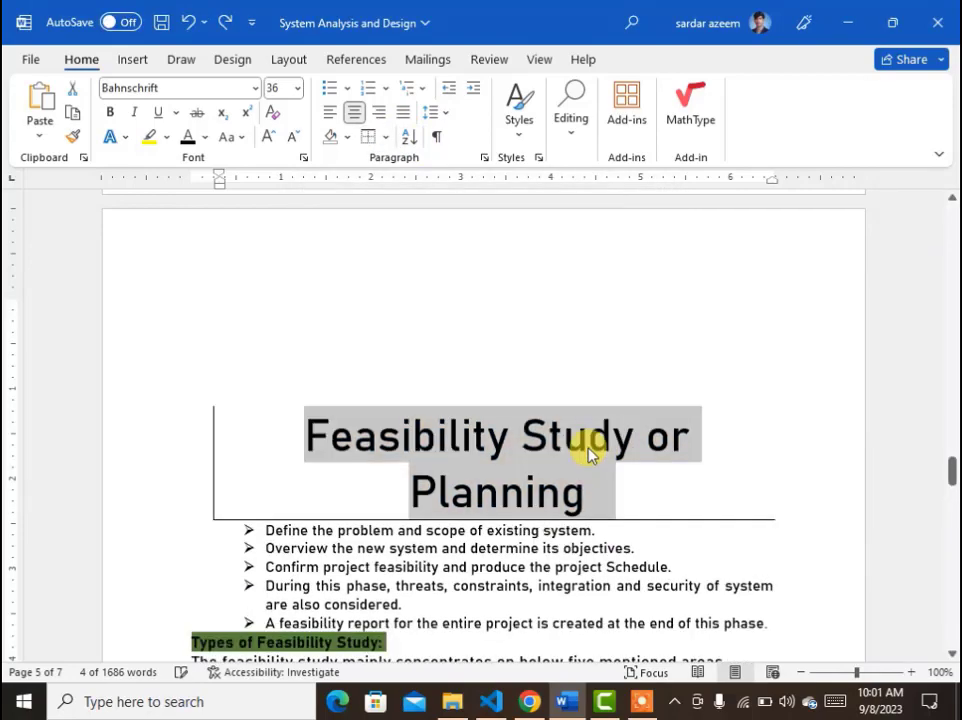
pyautogui.hotkey('ctrl', 'z')
pyautogui.hotkey('ctrl', 'z')
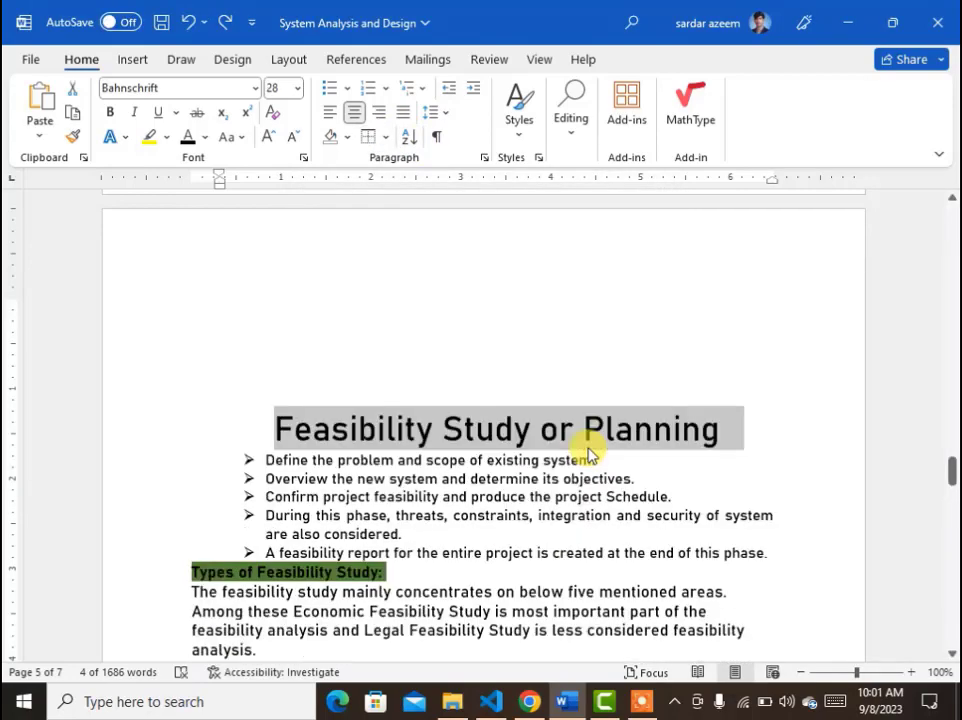
pyautogui.hotkey('ctrl', 'z')
pyautogui.hotkey('ctrl', 'z')
pyautogui.hotkey('ctrl', 'z')
pyautogui.hotkey('ctrl', 'z')
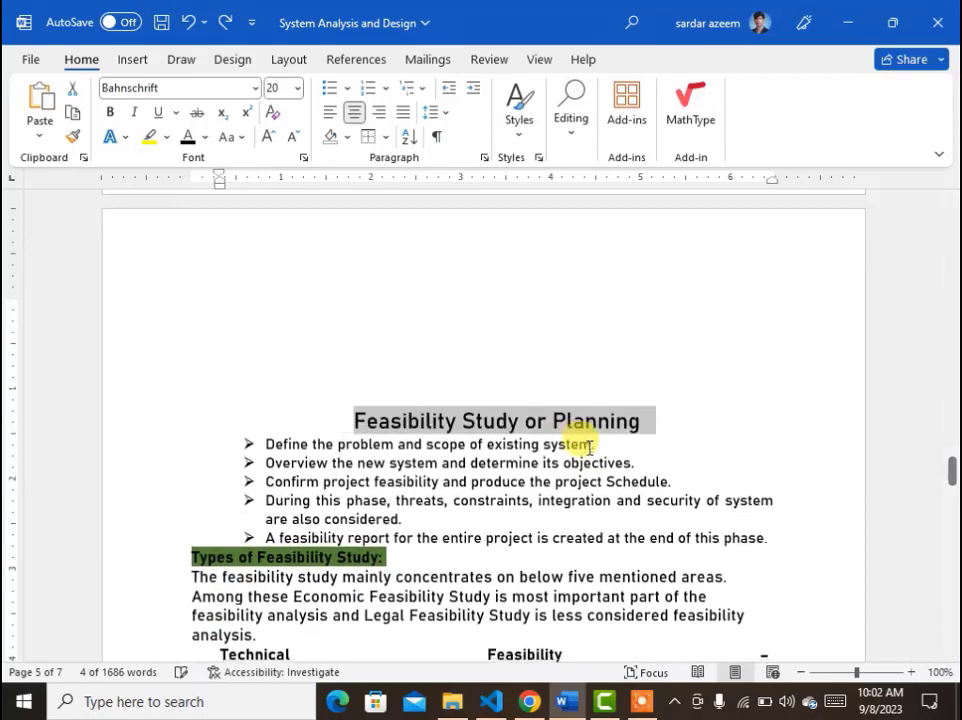
pyautogui.hotkey('ctrl', 'z')
pyautogui.hotkey('ctrl', 'z')
pyautogui.hotkey('ctrl', 'z')
pyautogui.hotkey('ctrl', 'z')
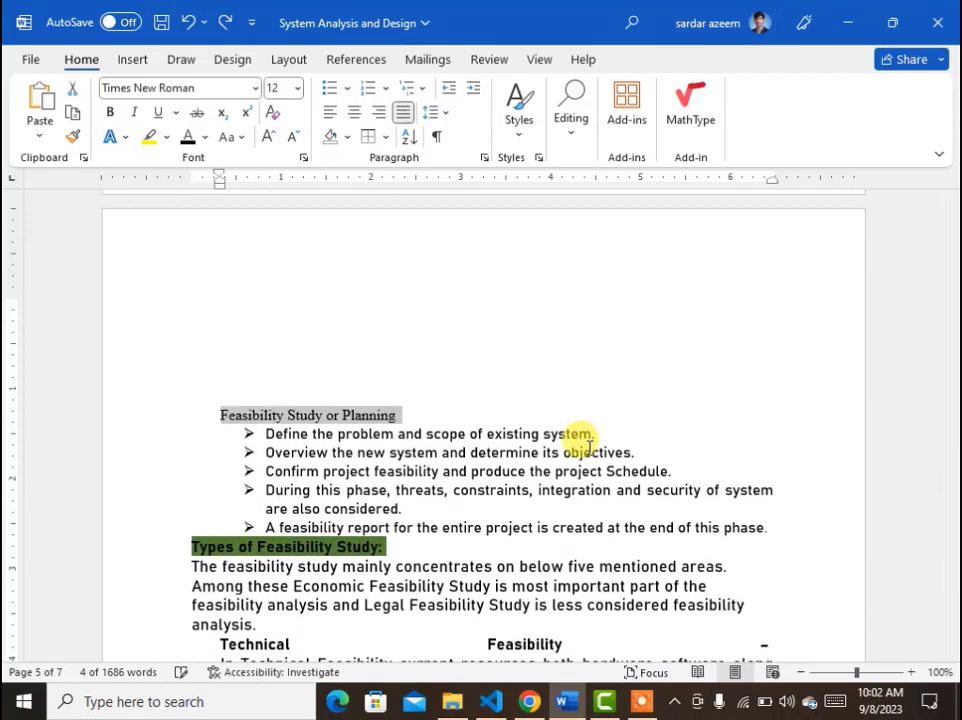
pyautogui.hotkey('ctrl', 'z')
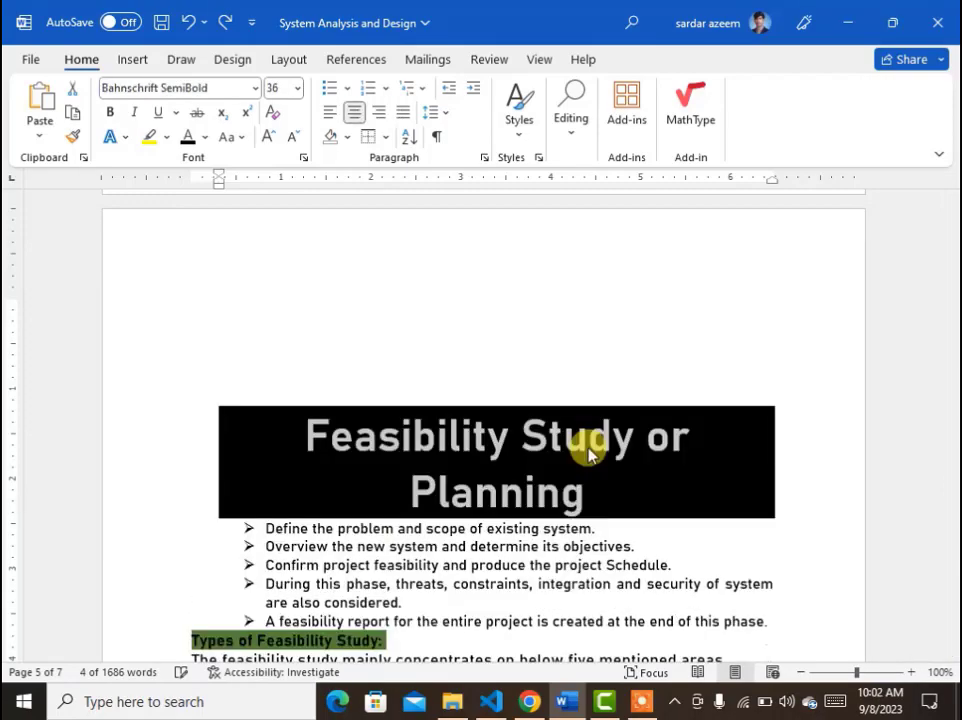
# Turn on formatting marks and scroll through the document to inspect paragraph and space symbols.
pyautogui.click(436, 136)
pyautogui.scroll(-6, 648, 548)
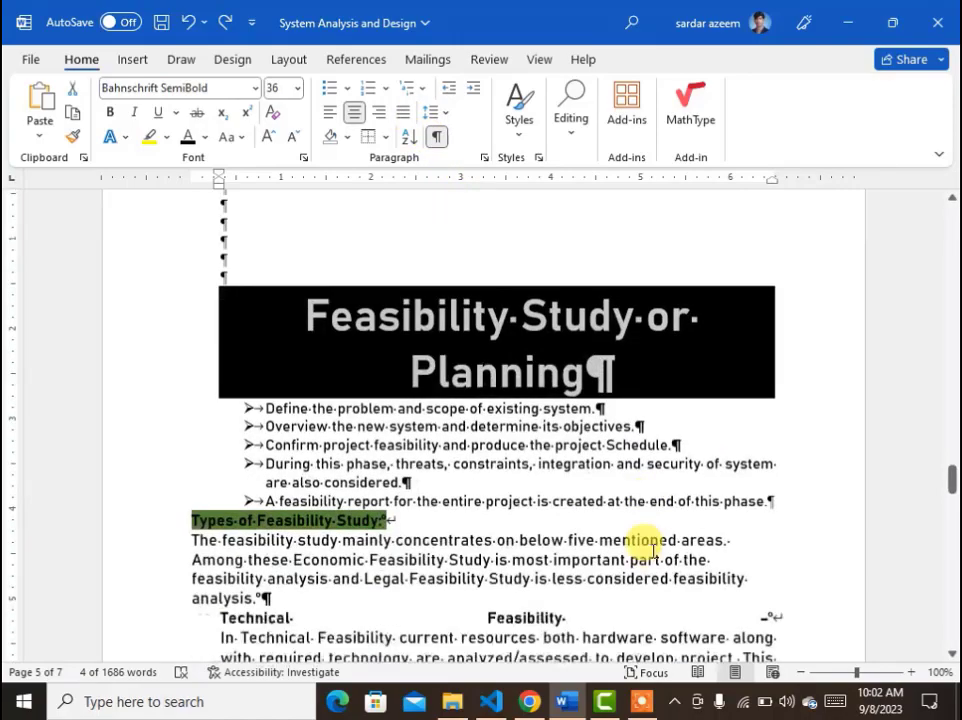
pyautogui.scroll(-4, 652, 550)
pyautogui.scroll(11, 645, 547)
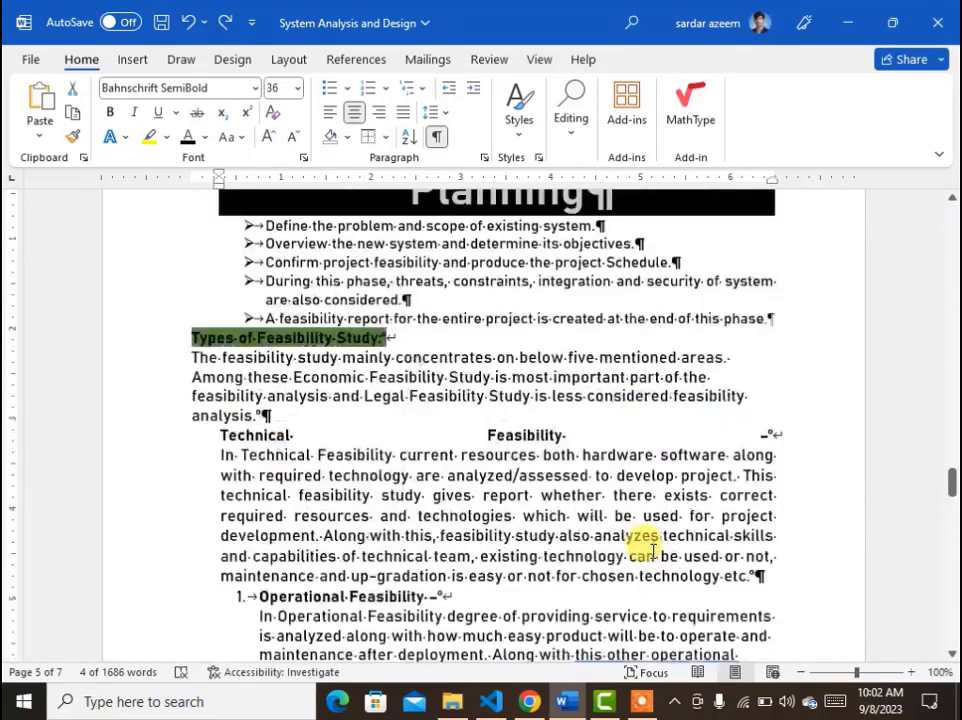
pyautogui.scroll(15, 648, 546)
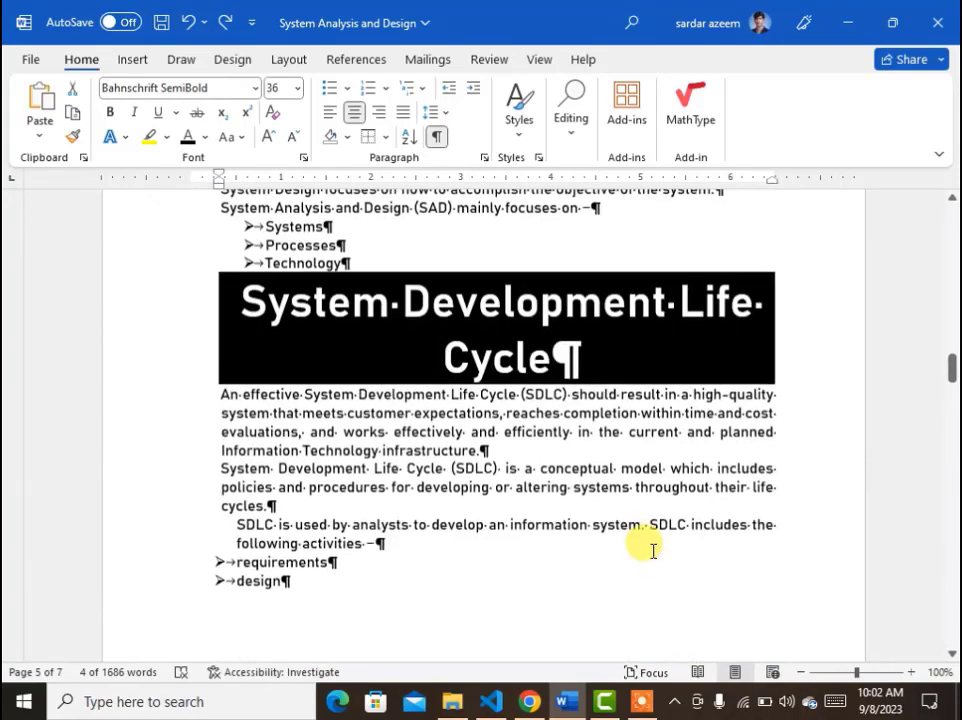
pyautogui.scroll(15, 650, 548)
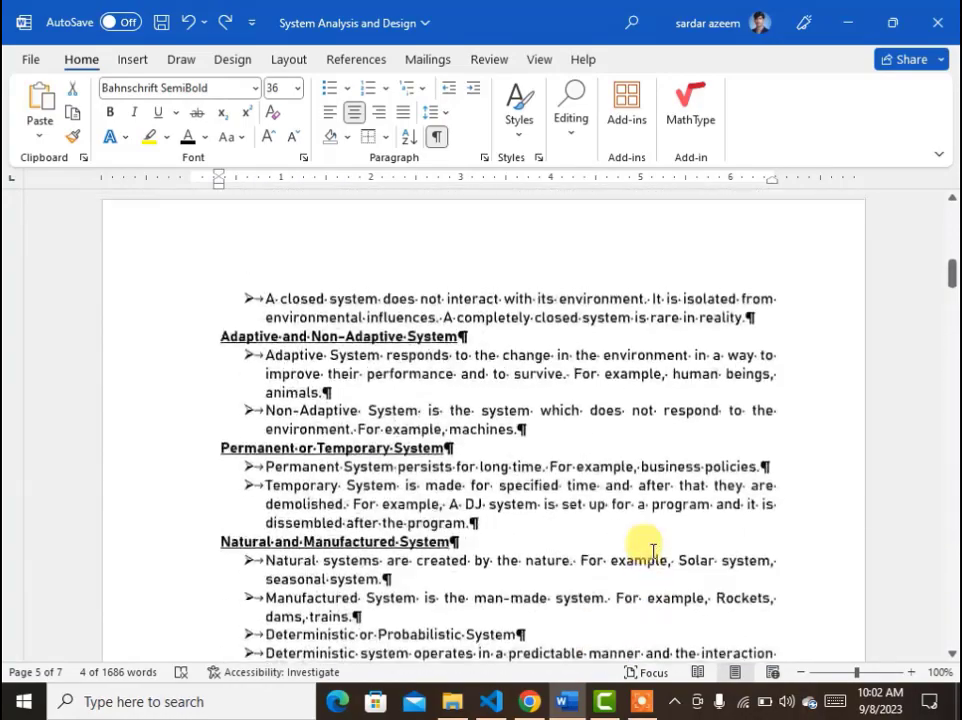
pyautogui.scroll(10, 652, 550)
pyautogui.scroll(-3, 652, 549)
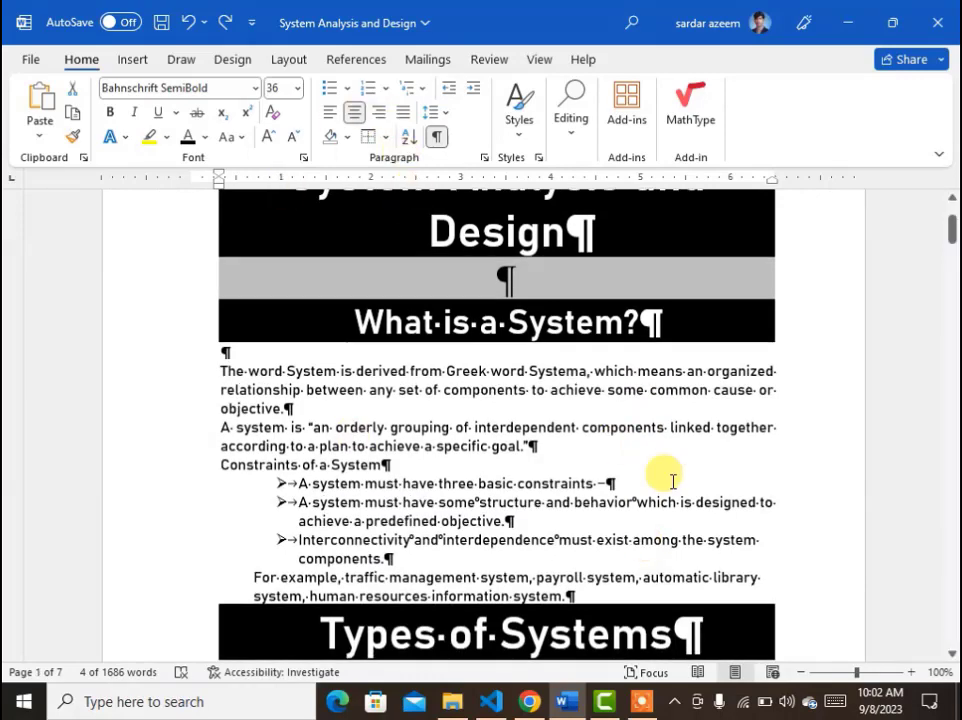
# Zoom in, delete the space between "System" and "is" in the first paragraph and put it back.
pyautogui.click(325, 397)
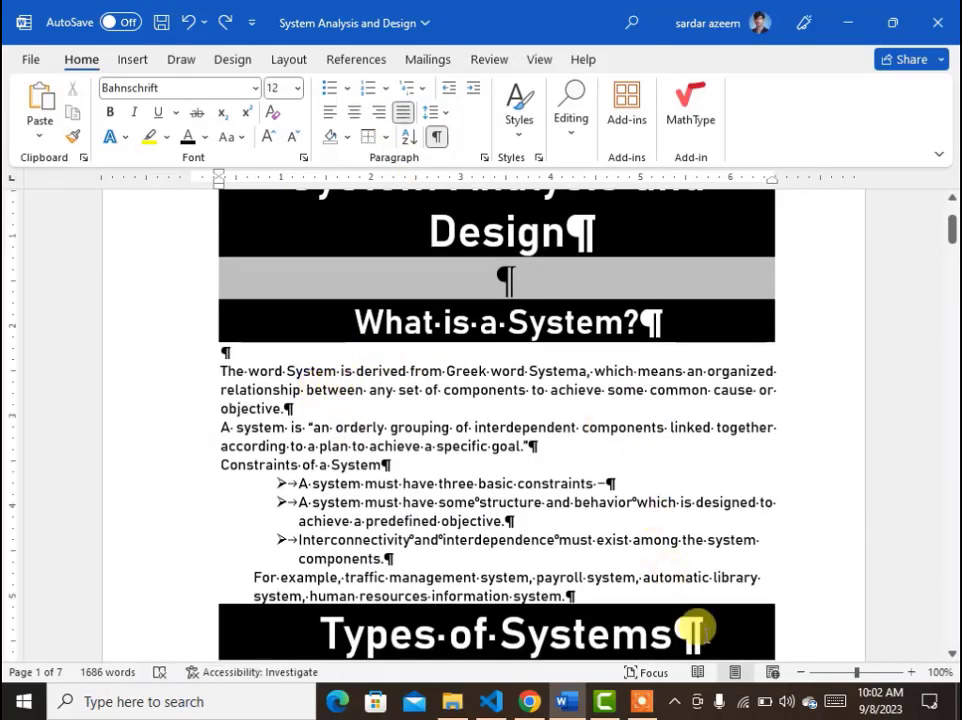
pyautogui.click(882, 674)
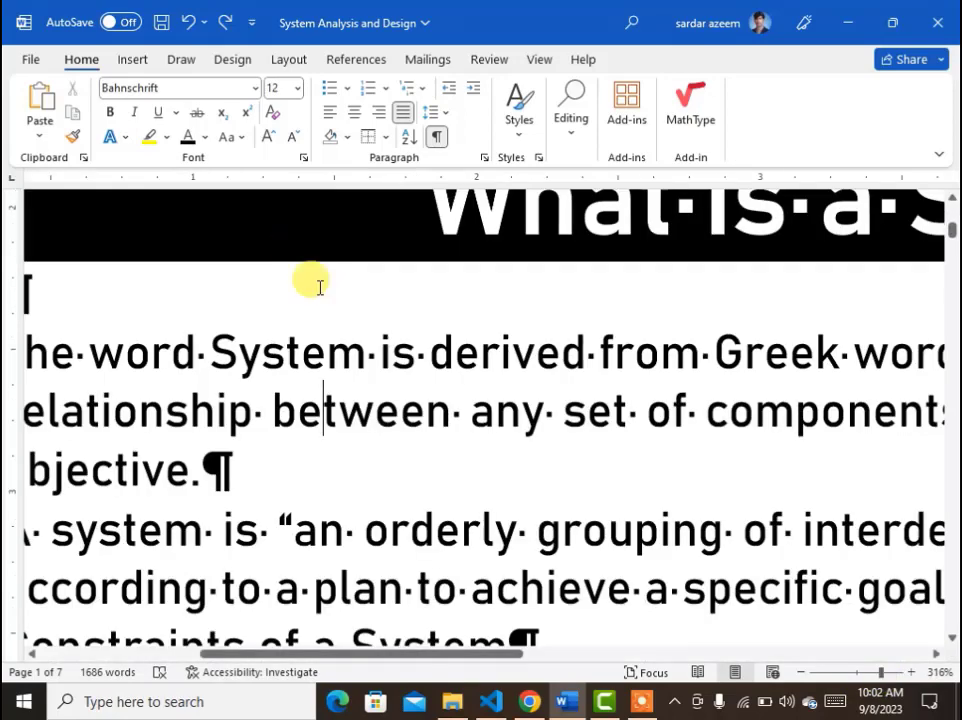
pyautogui.moveTo(415, 357); pyautogui.dragTo(366, 358)
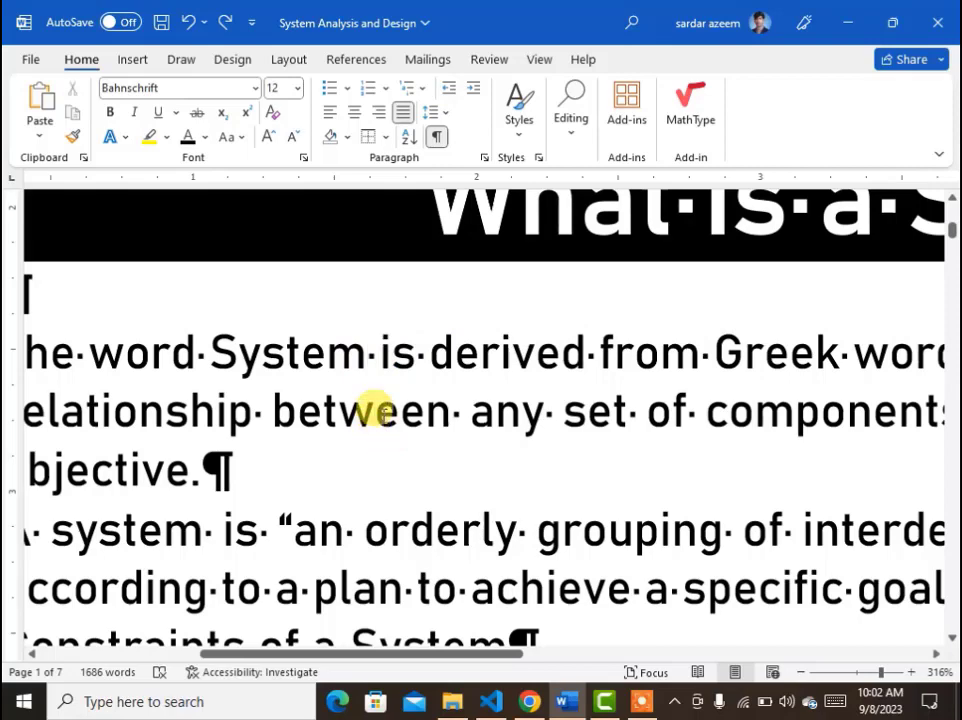
pyautogui.click(380, 355)
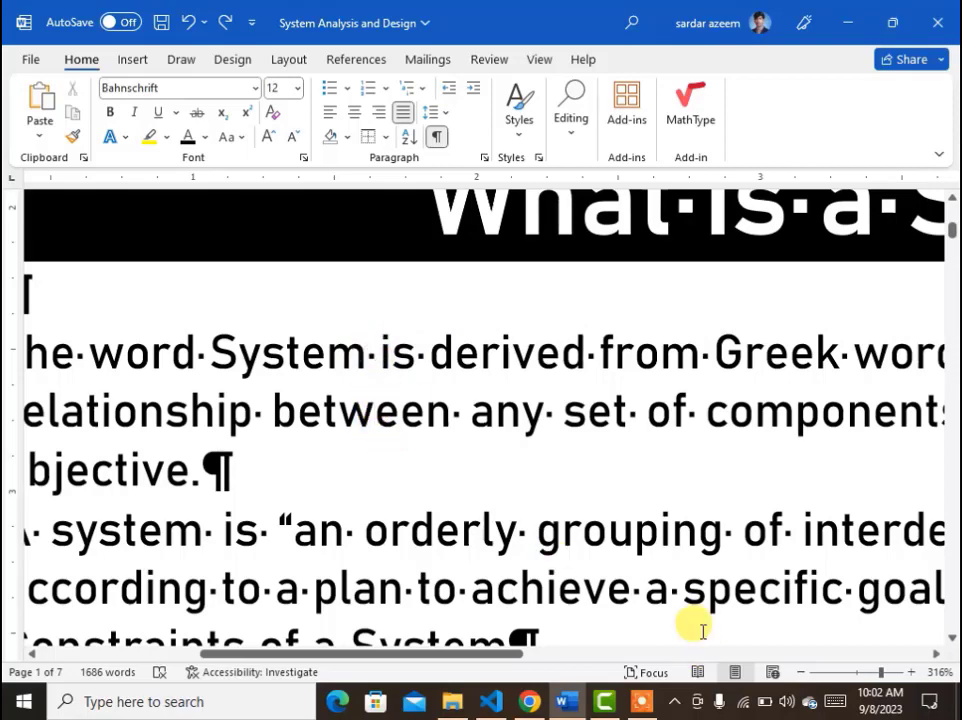
pyautogui.press('BackSpace')
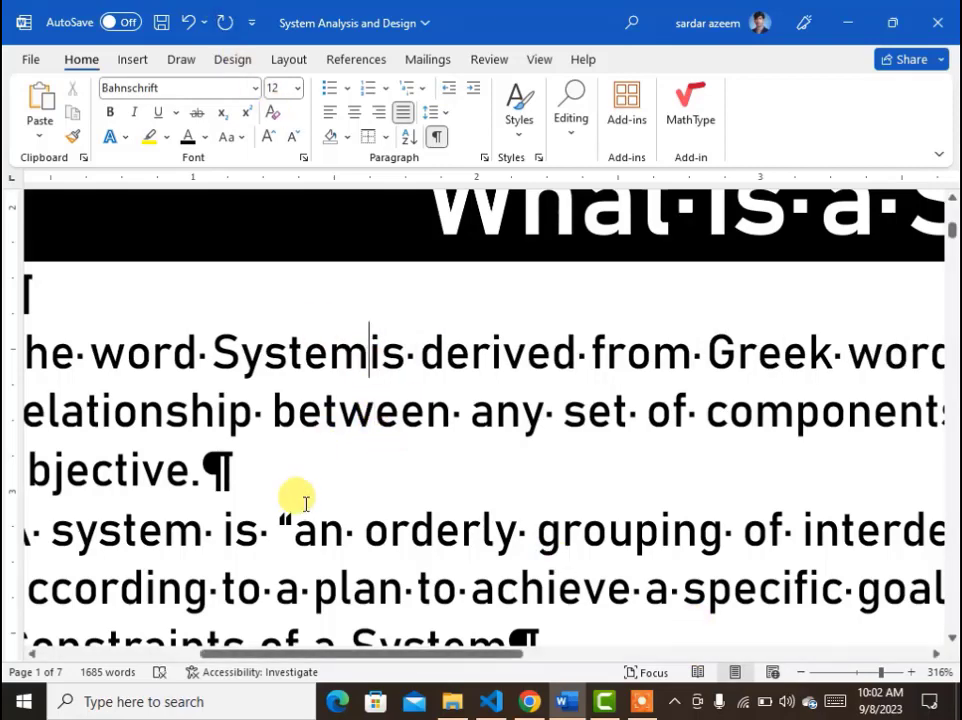
pyautogui.click(299, 497)
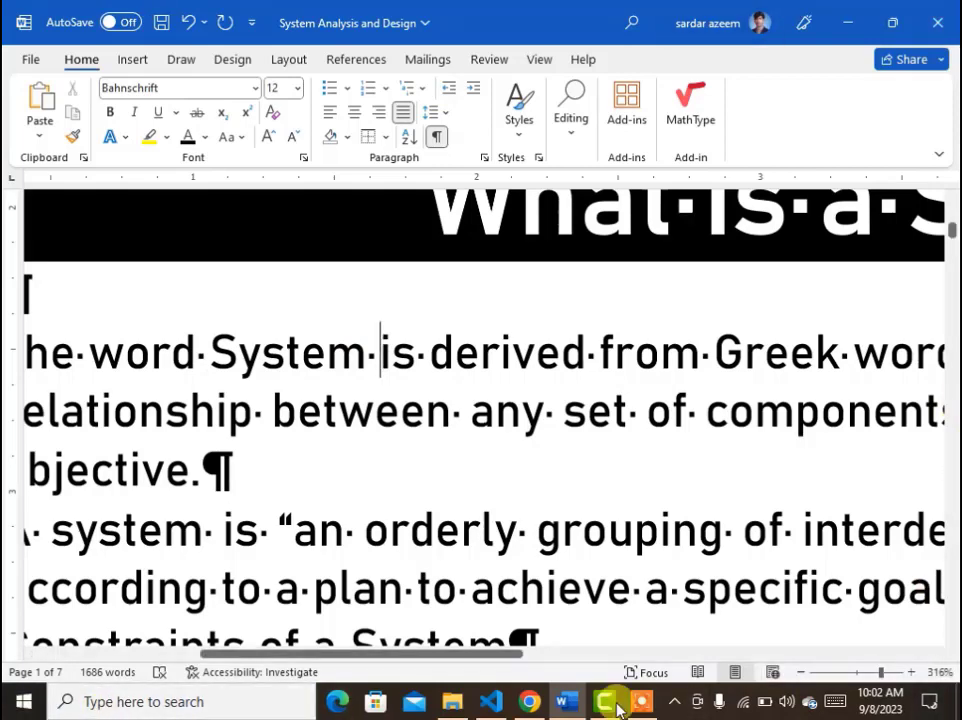
pyautogui.click(857, 676)
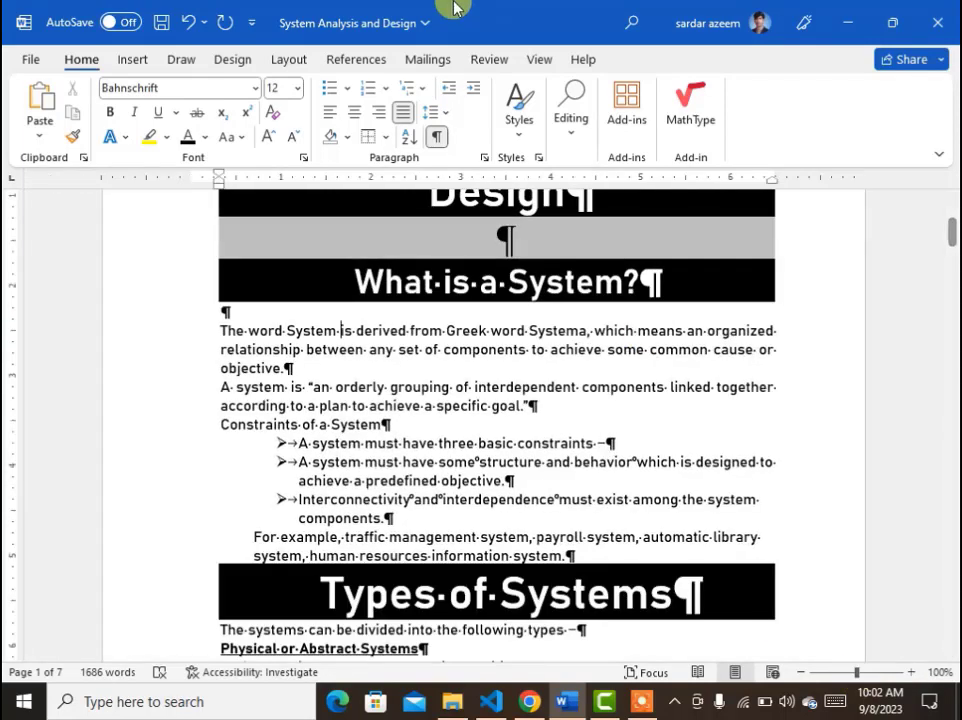